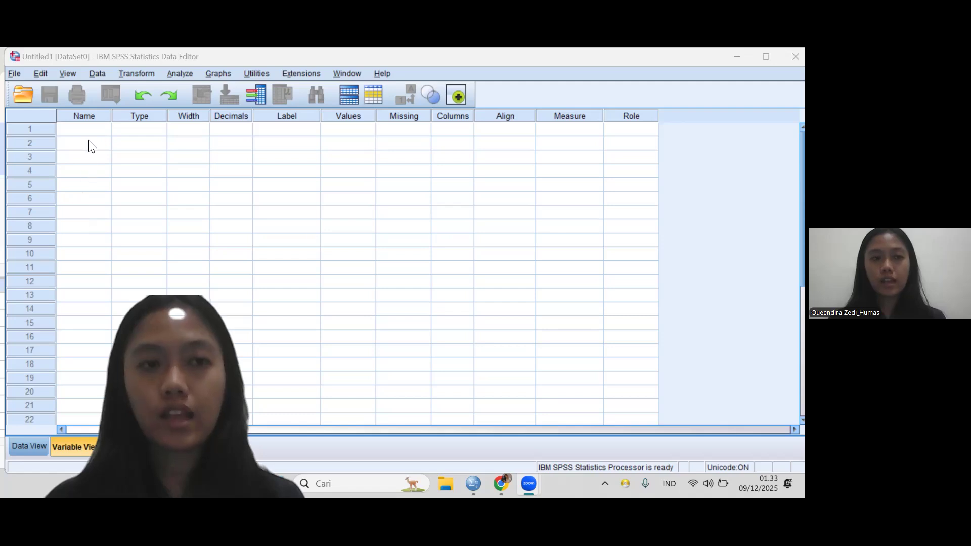
Step: Bring up the Output1 viewer window to check its log, and minimize it again
mouse_move(473, 484)
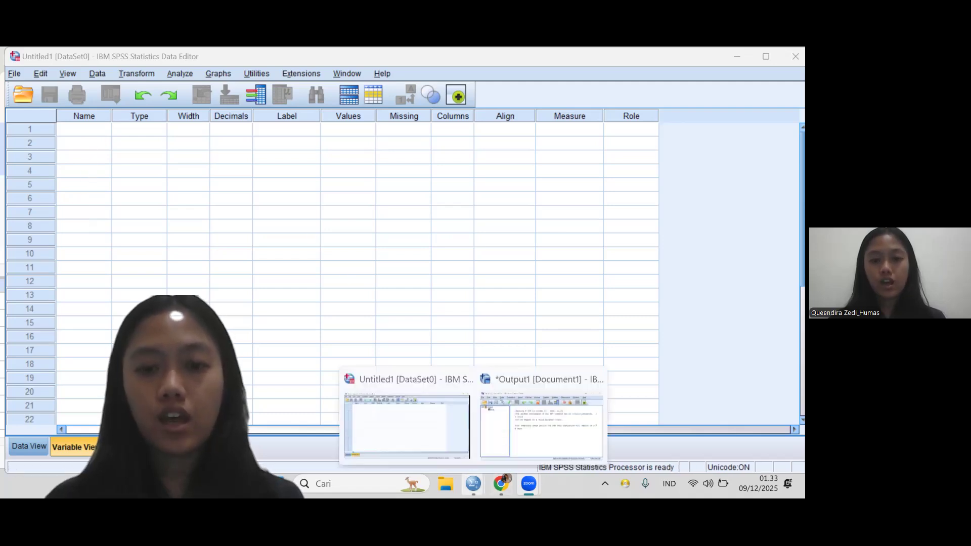
click(498, 443)
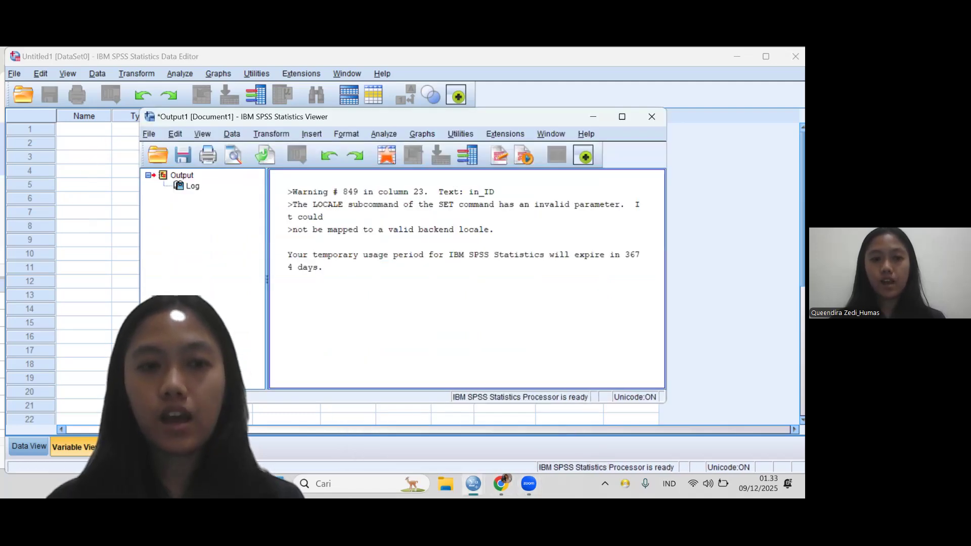
click(592, 118)
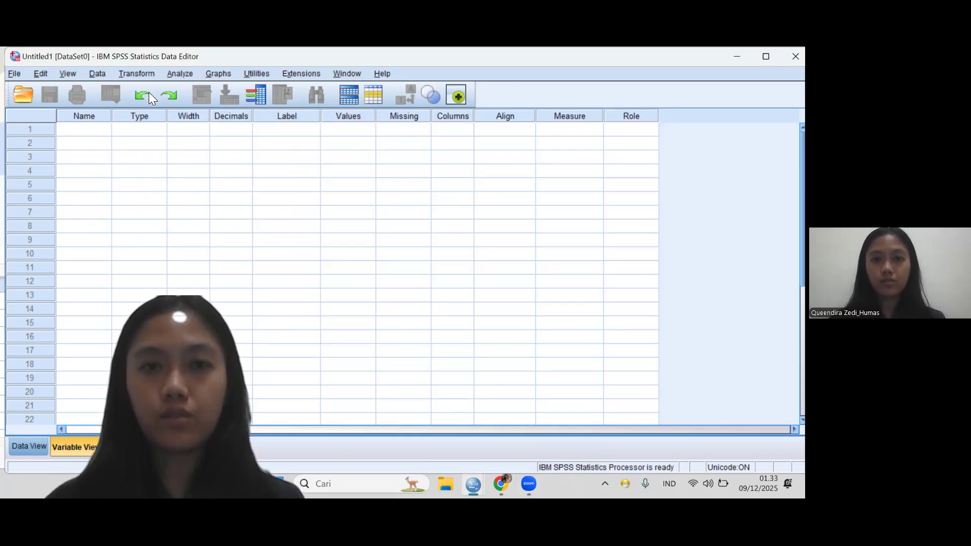
Step: Define the first variable as JenisKelamin and set its decimals to 0
click(100, 130)
text(Je)
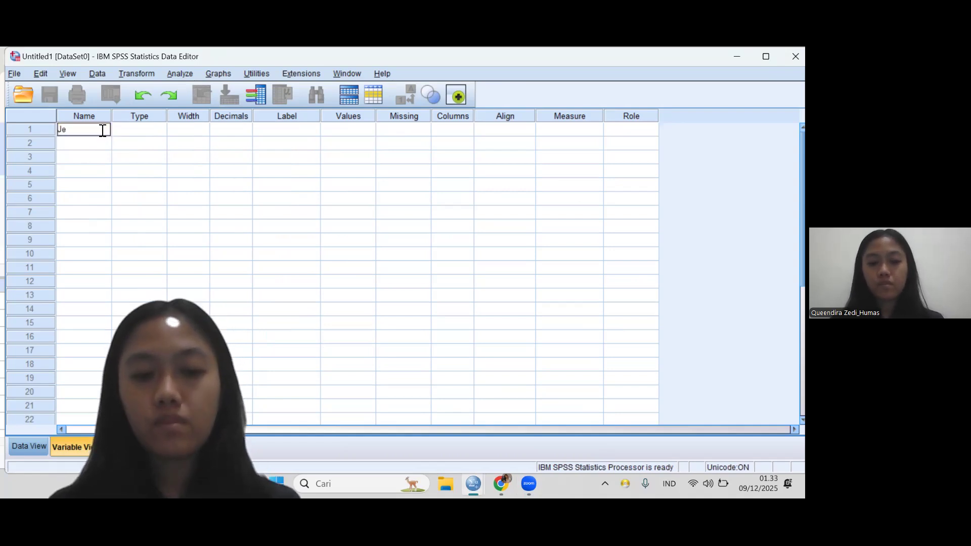
text(nisKelamin)
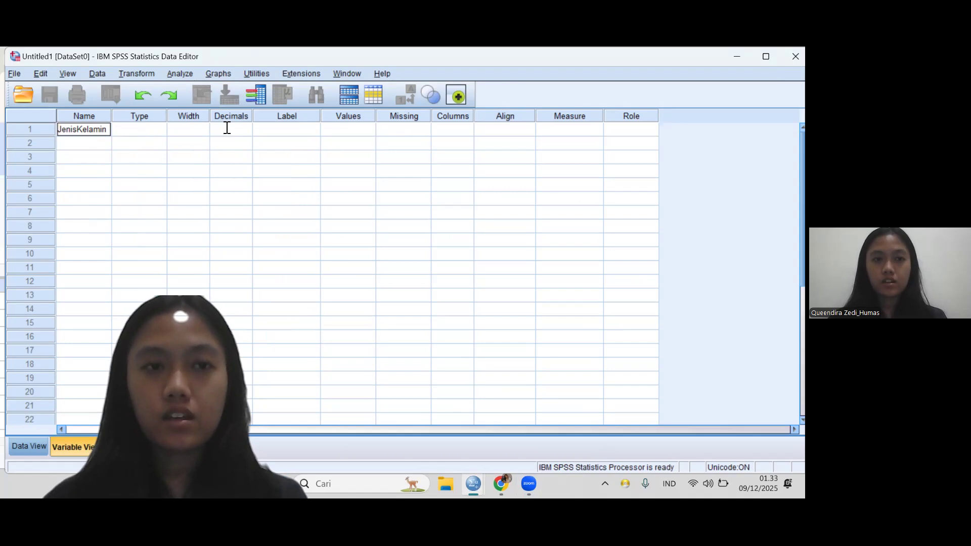
click(243, 133)
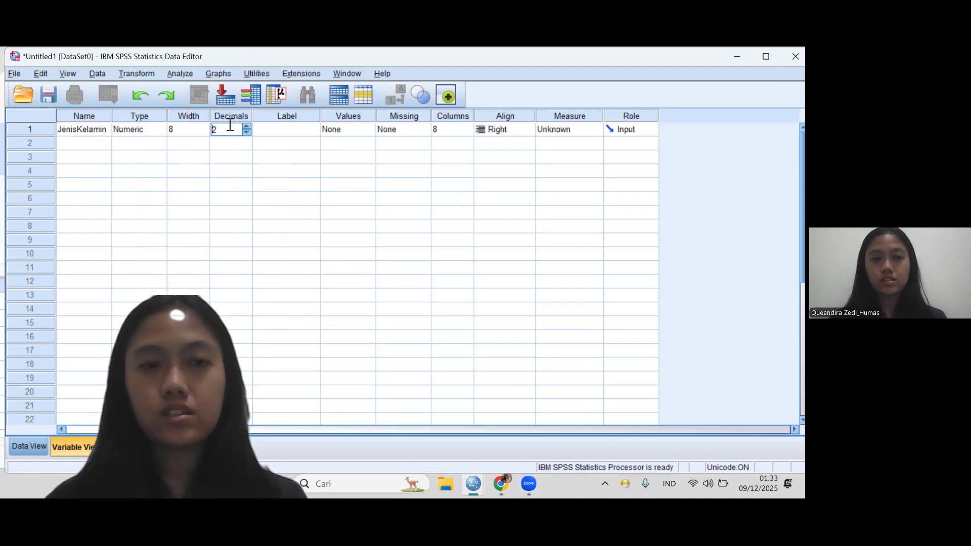
click(248, 132)
click(247, 132)
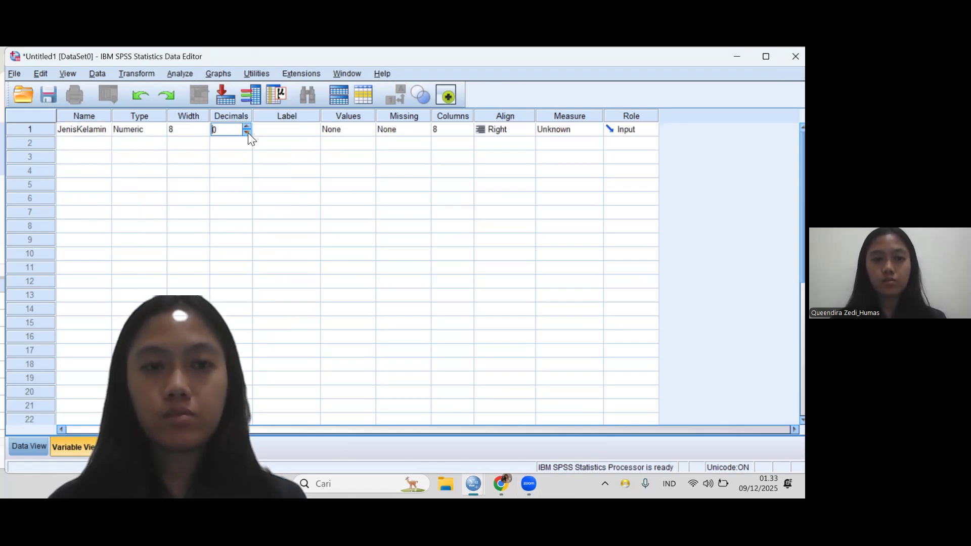
Step: Add the value label 1 = "laki-laki" to the JenisKelamin variable
click(293, 135)
click(342, 134)
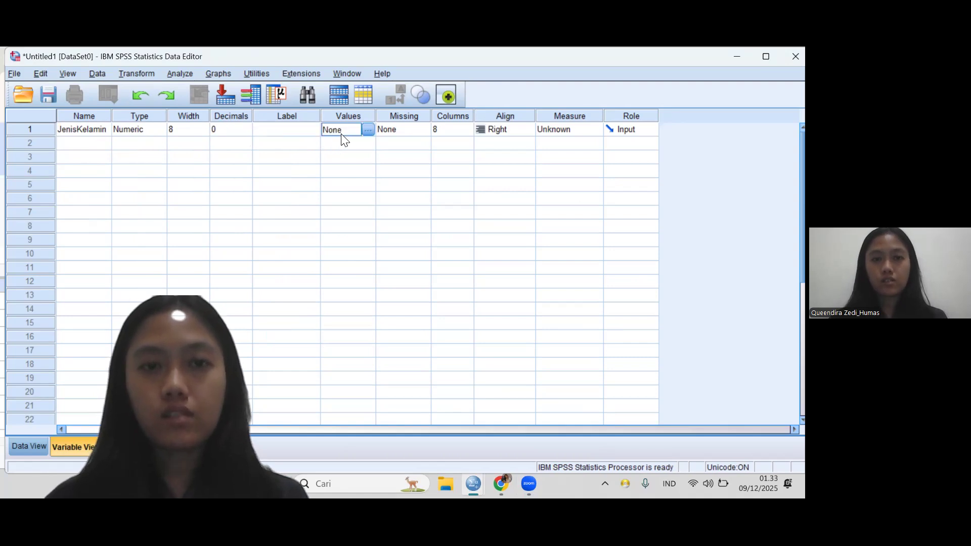
click(369, 131)
text(1)
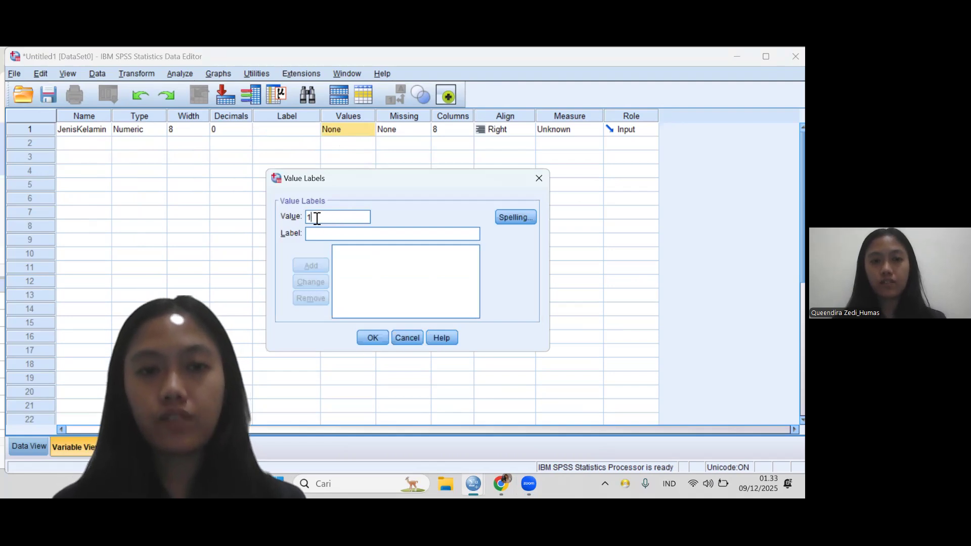
click(328, 236)
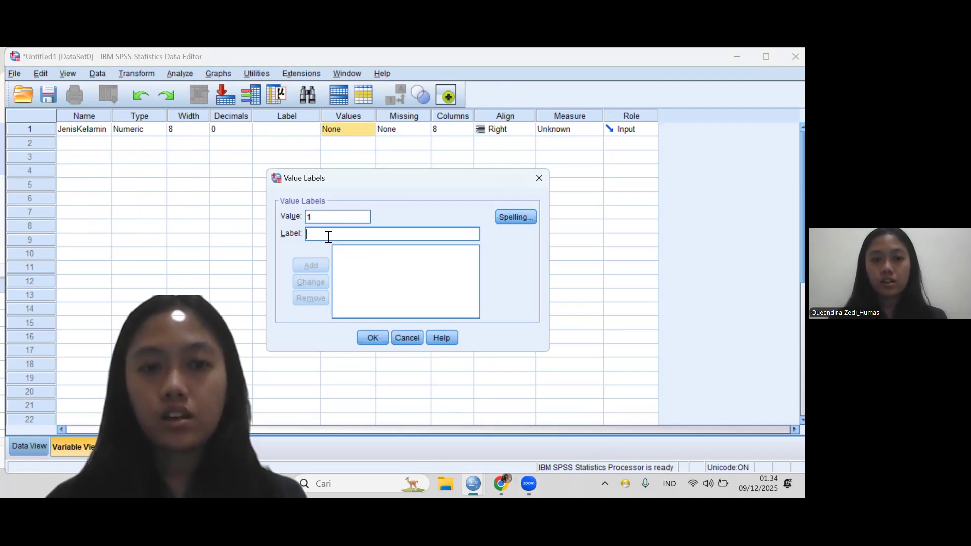
text(laki-laki)
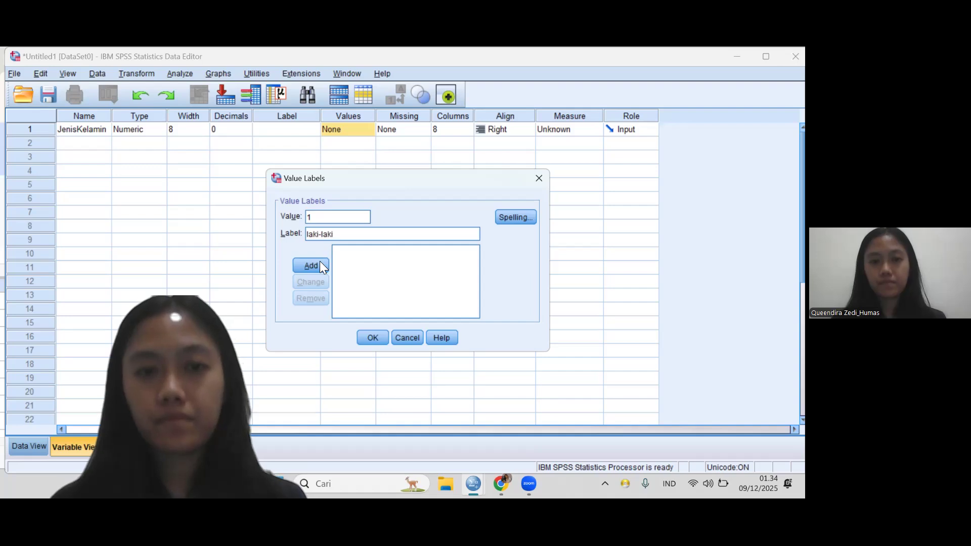
click(316, 267)
Step: Add the value label 2 = "perempuan" for JenisKelamin and accept the value labels
click(316, 215)
text(2)
click(340, 235)
text(p)
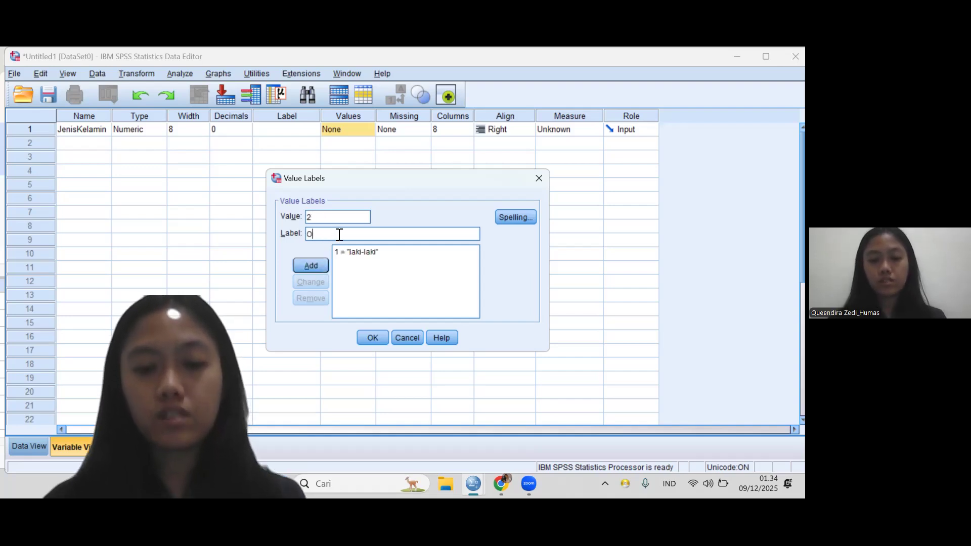
key(BackSpace)
text(perempuan)
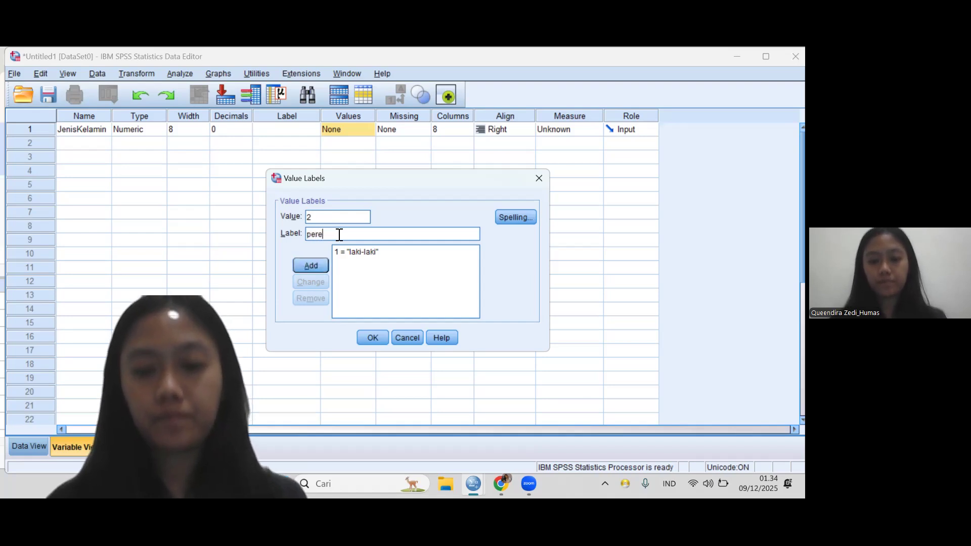
click(318, 267)
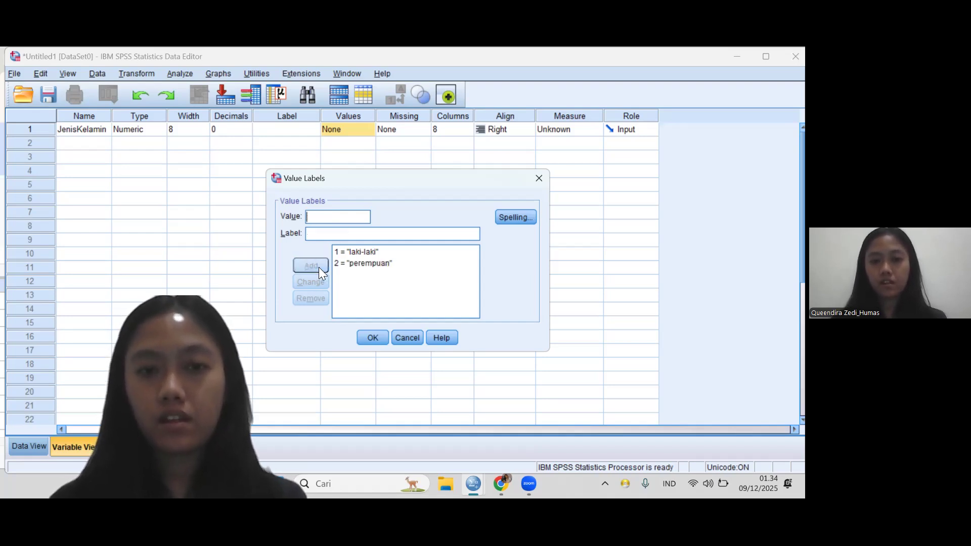
click(373, 337)
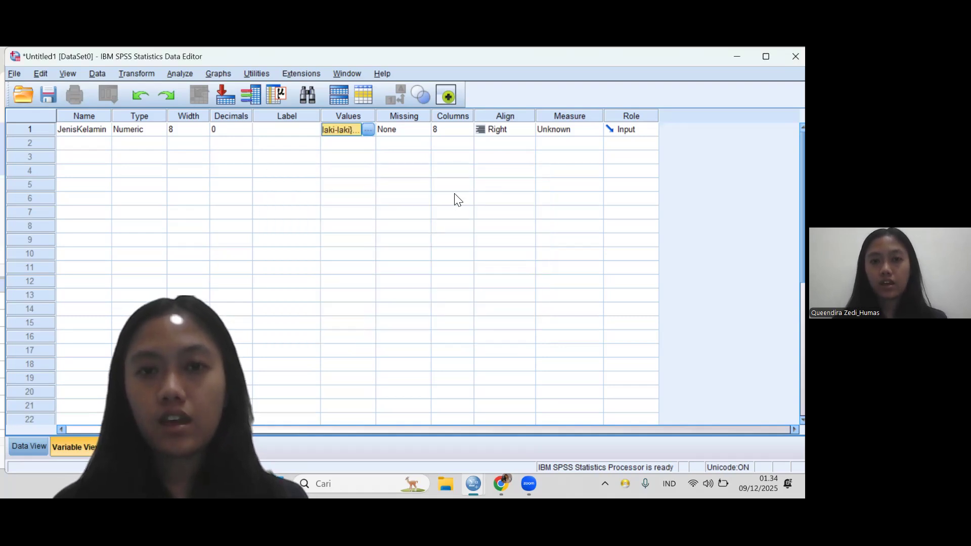
Step: Set JenisKelamin's alignment to Center and its measurement level to Nominal
click(498, 129)
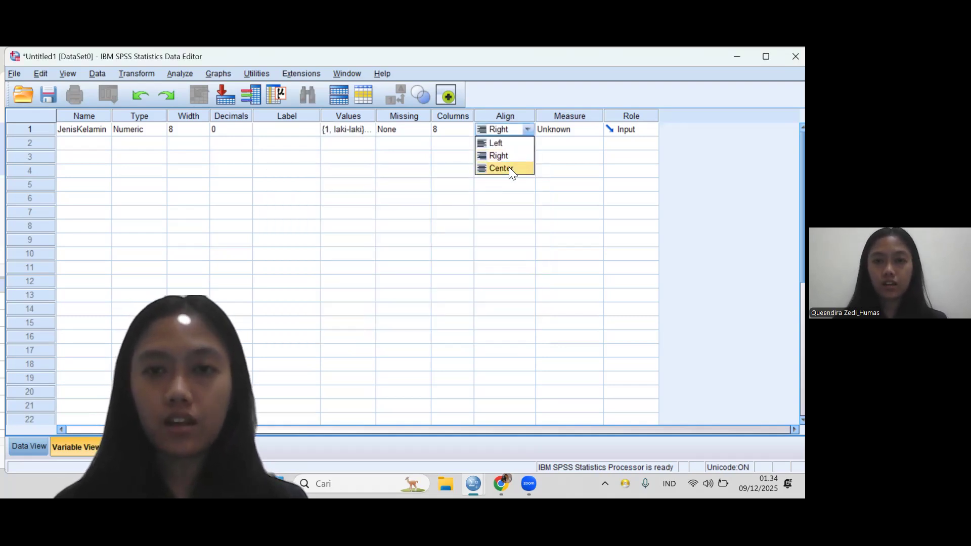
click(508, 169)
click(581, 127)
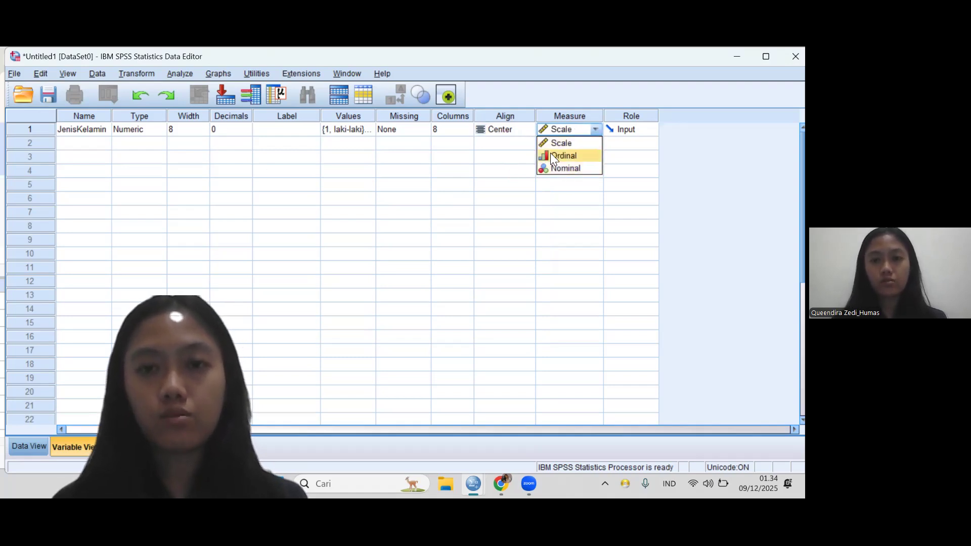
click(559, 169)
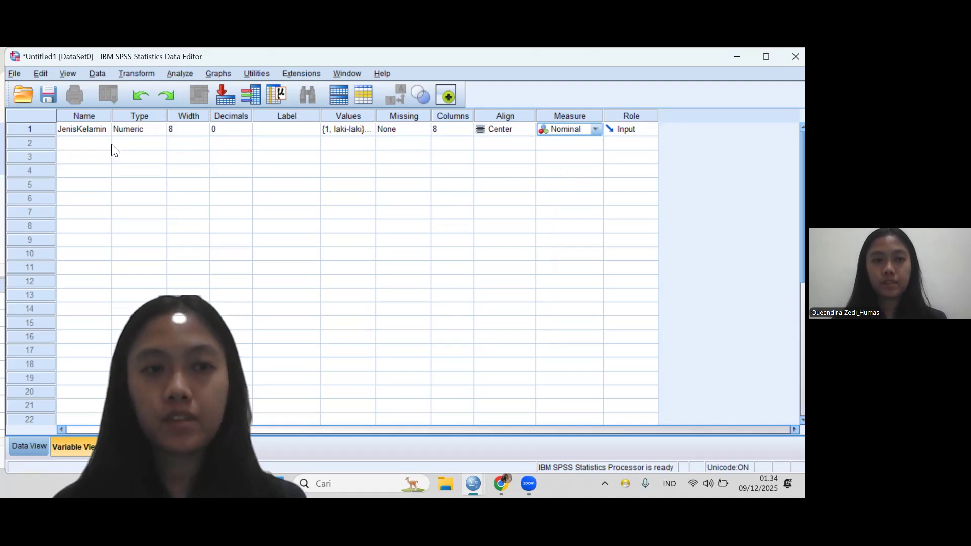
Step: Define a second variable named Domisili and set its decimals to 0
click(83, 144)
text(D)
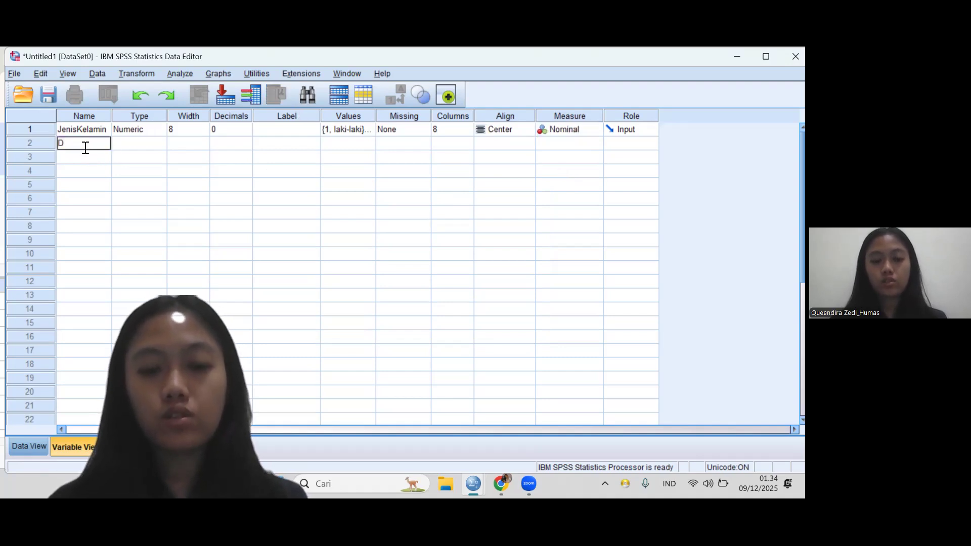
text(omisili)
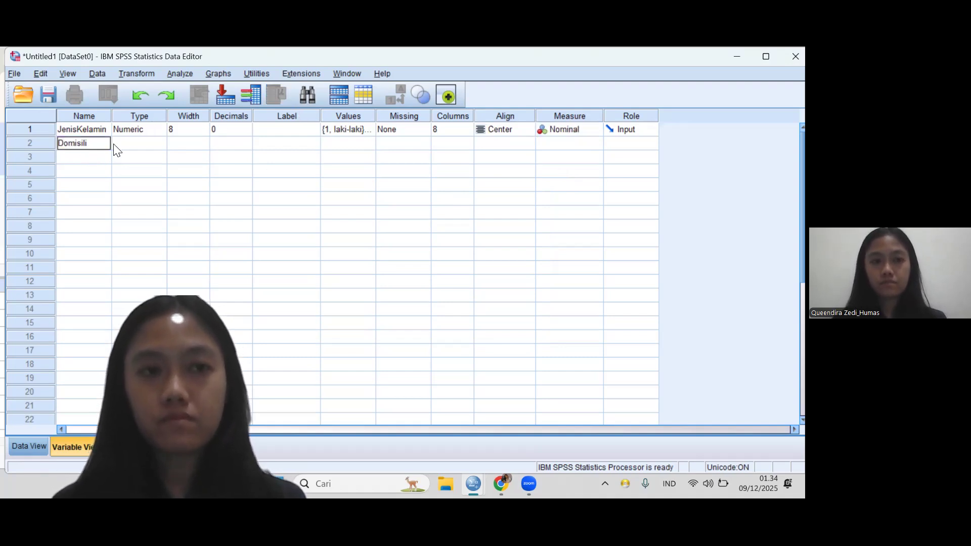
click(247, 143)
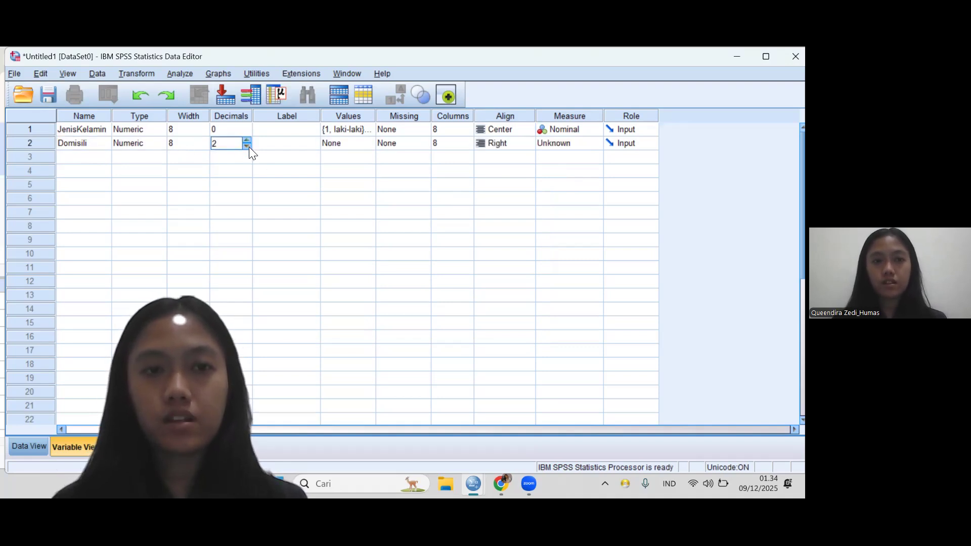
click(249, 147)
click(249, 147)
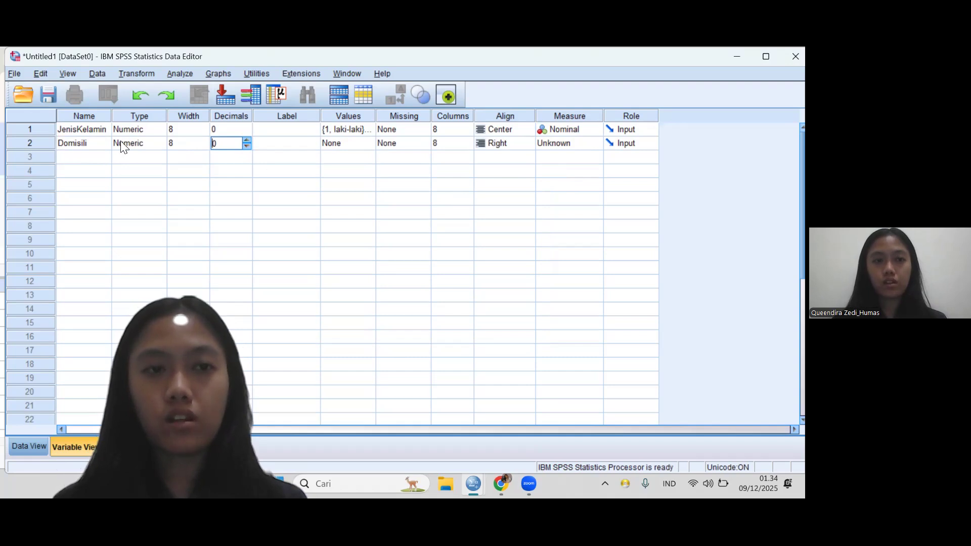
Step: Re-enter the second variable's name as Domisili
click(100, 143)
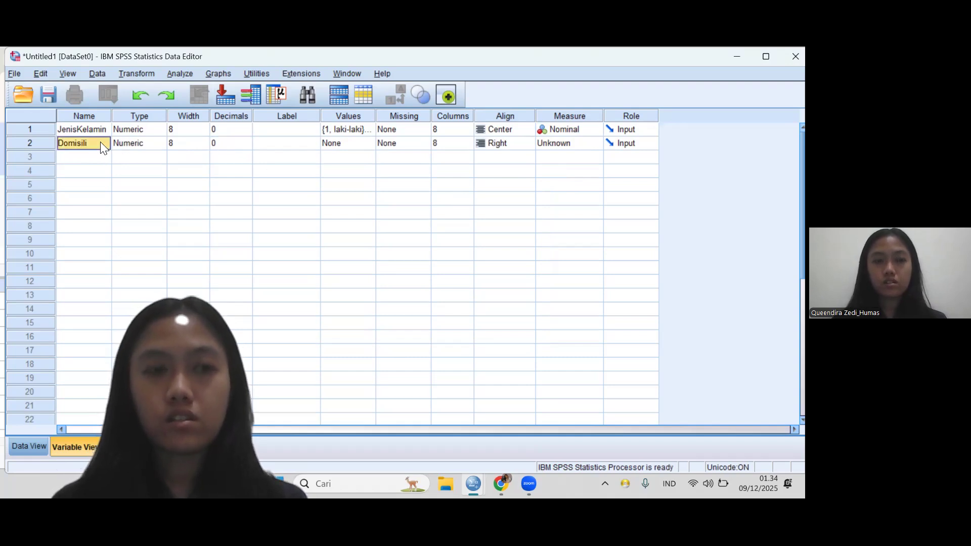
key(BackSpace)
text(Domisil)
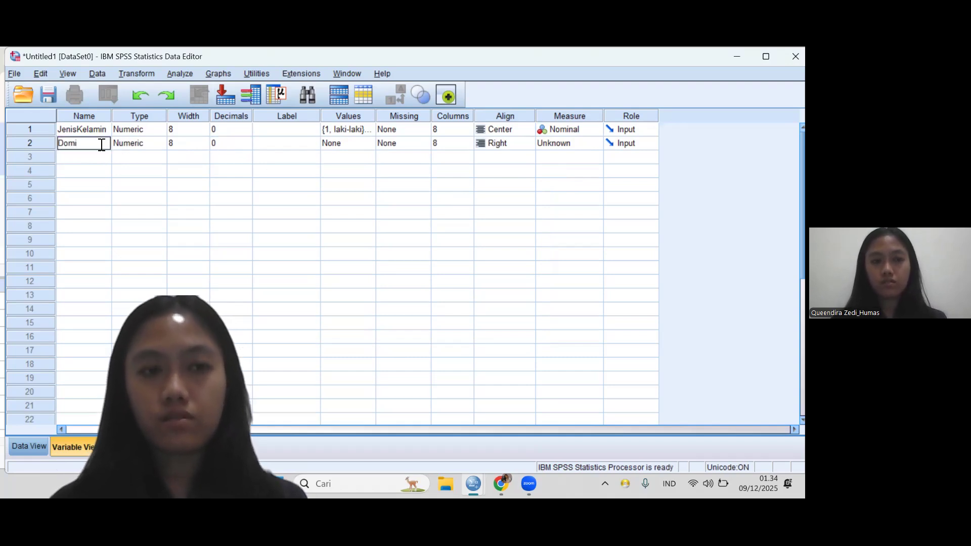
click(222, 147)
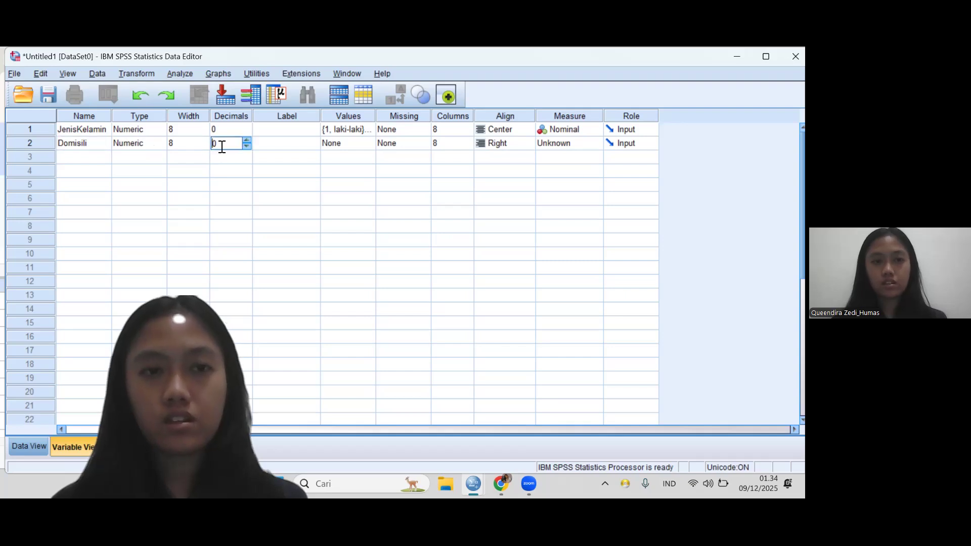
Step: Add the value label 1 = "Jakarta Barat" to the Domisili variable
click(344, 145)
click(368, 145)
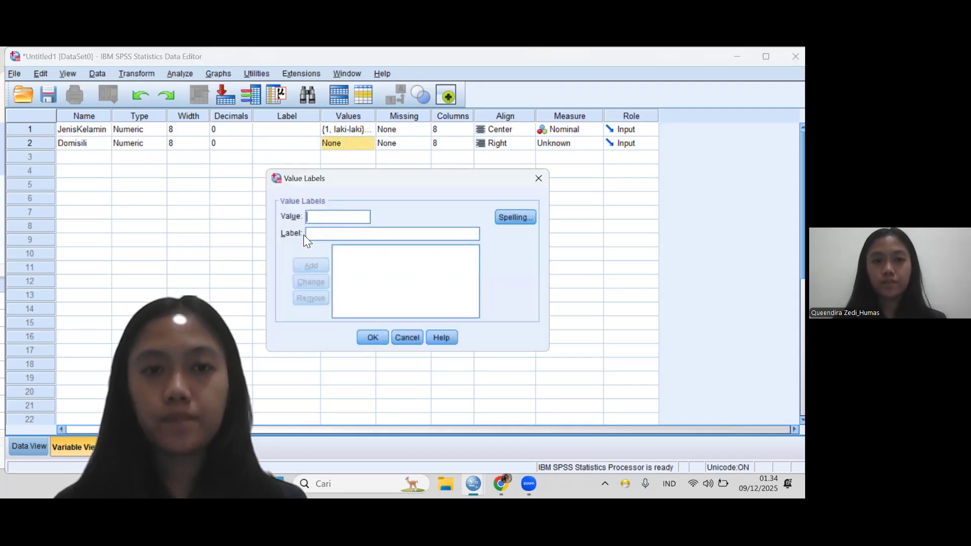
text(1)
click(329, 235)
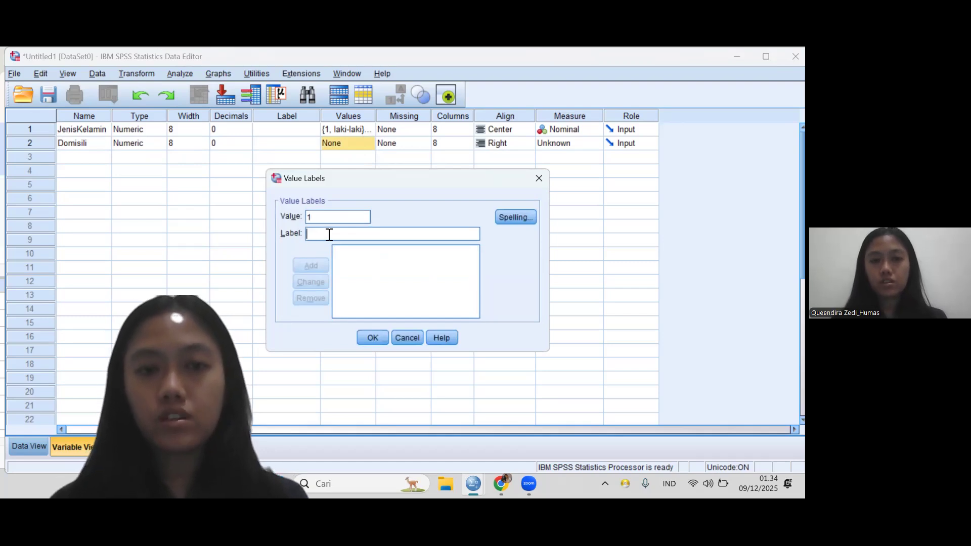
text(Jakarta)
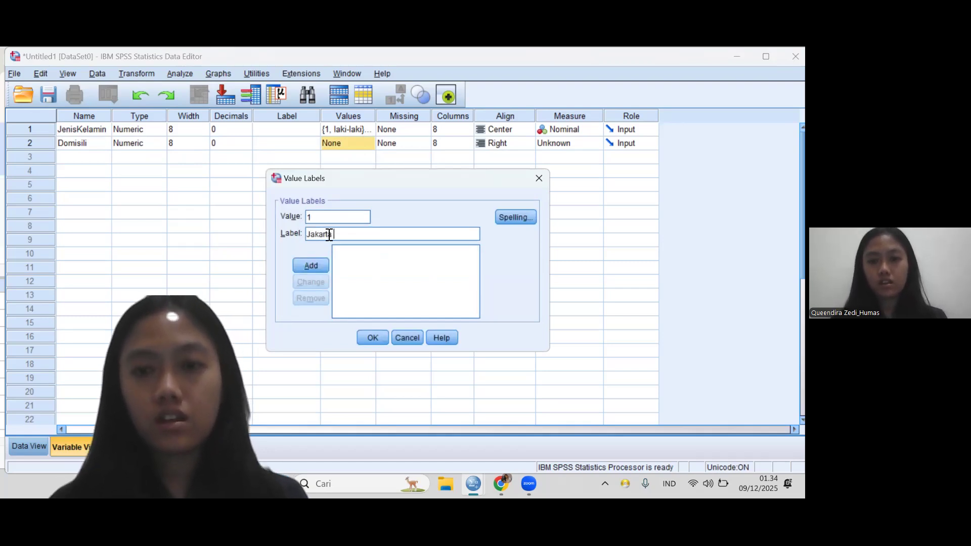
text( Barat)
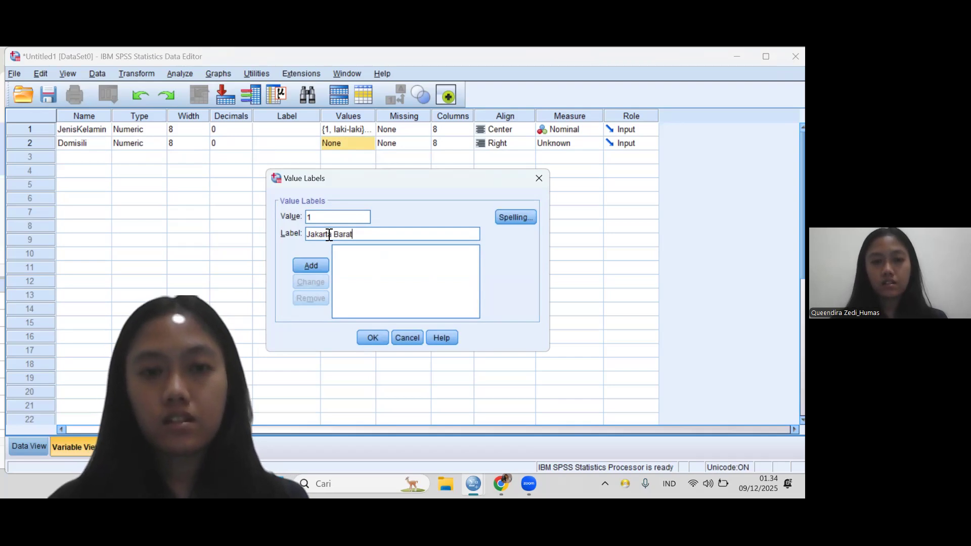
click(321, 265)
Step: Add the value label 2 = "Jakarta Timur" to the Domisili variable
text(2)
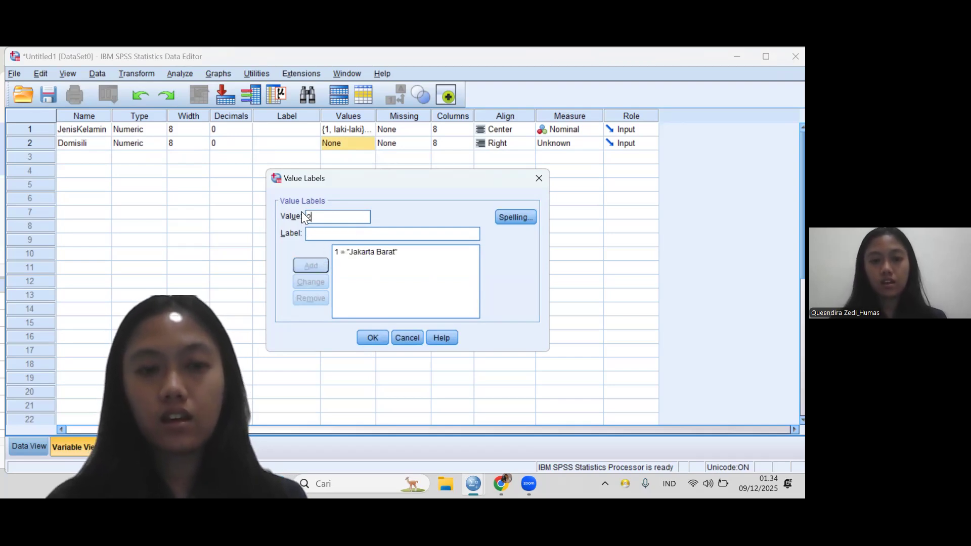
text(Jaka)
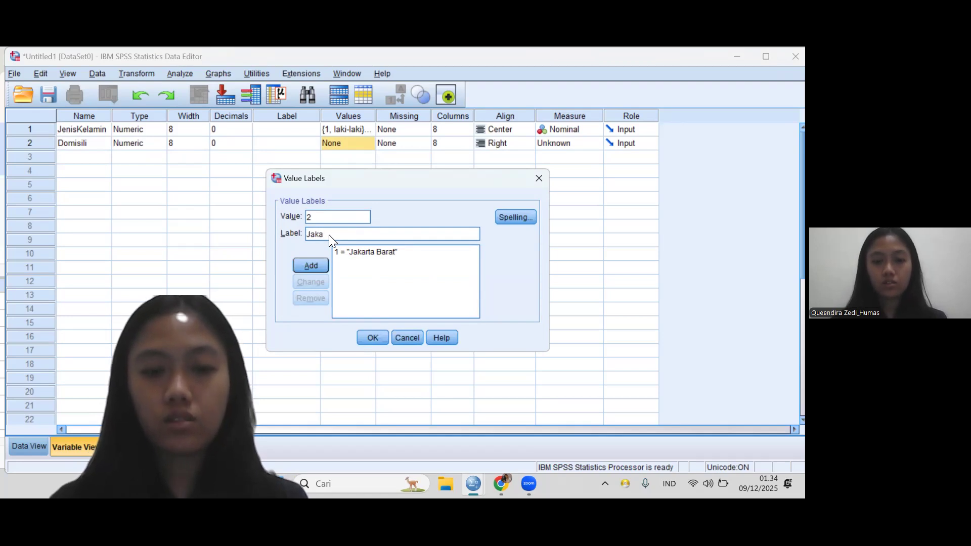
text(rta Timur)
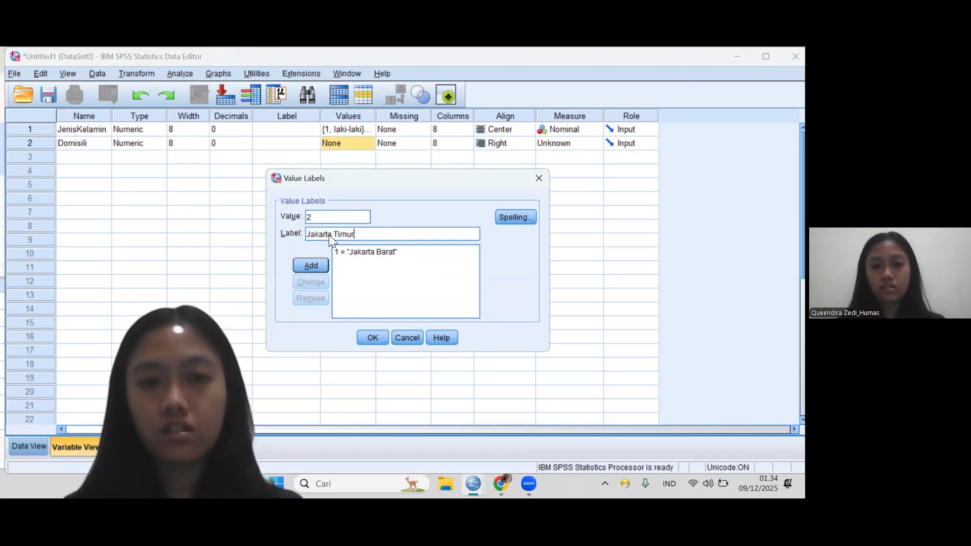
click(324, 265)
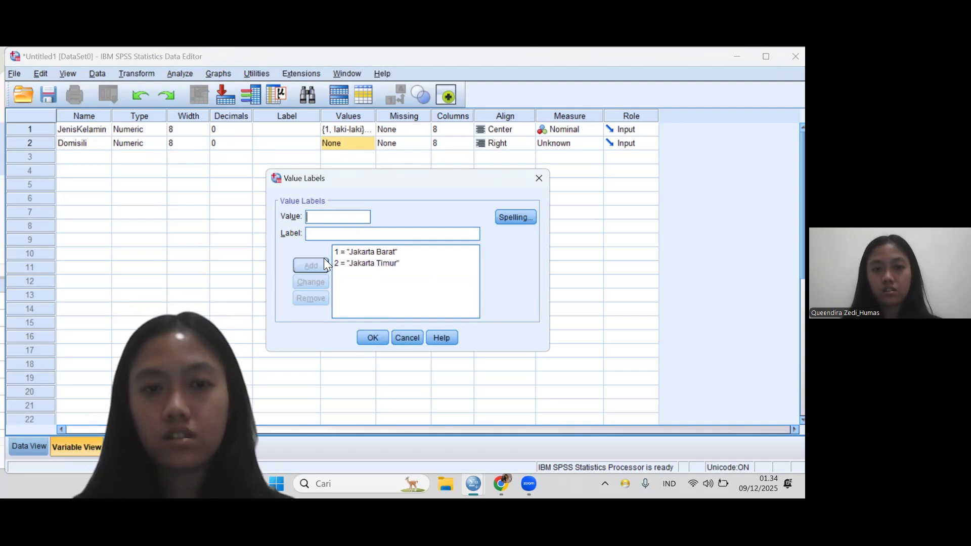
Step: Add the value label 3 = "Jakarta Selatan" to the Domisili variable
click(329, 217)
text(3)
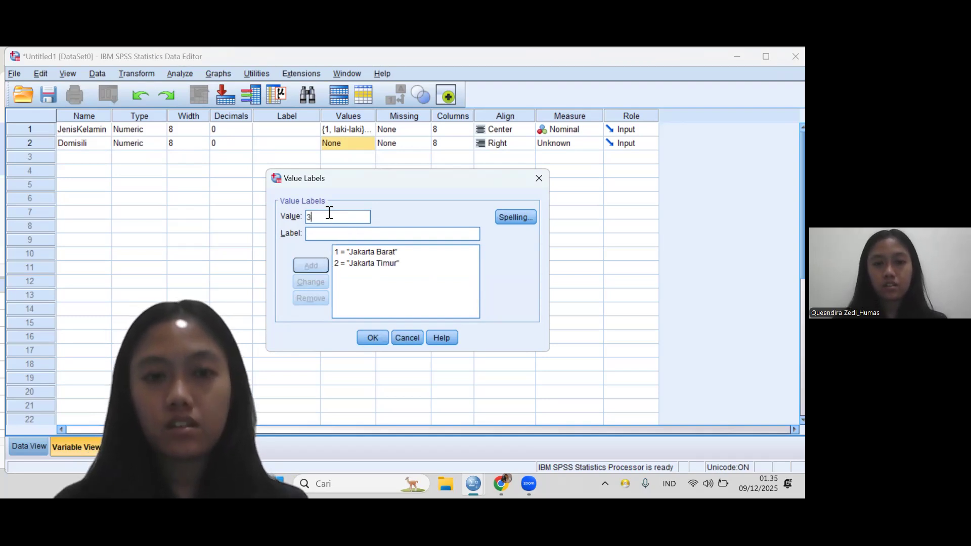
click(345, 234)
text(Jak)
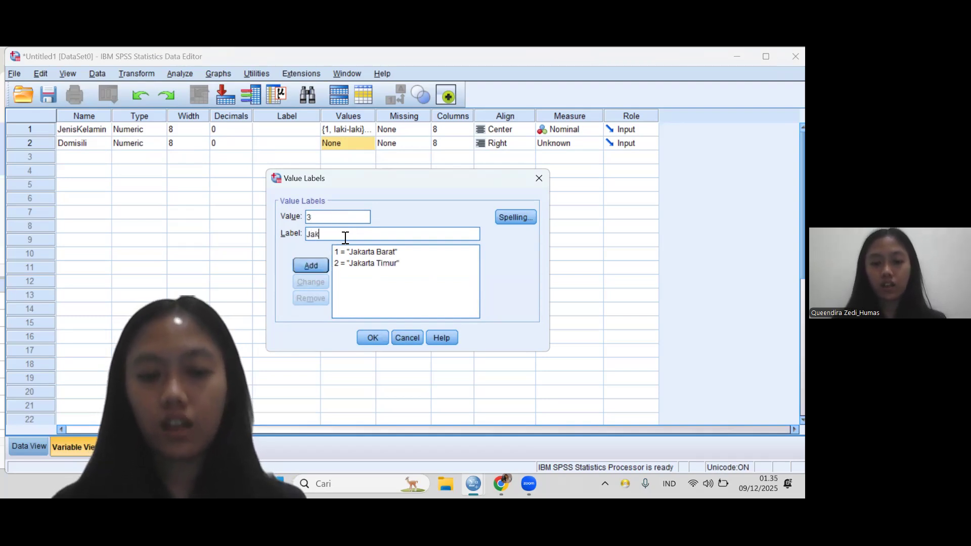
text(arta Se)
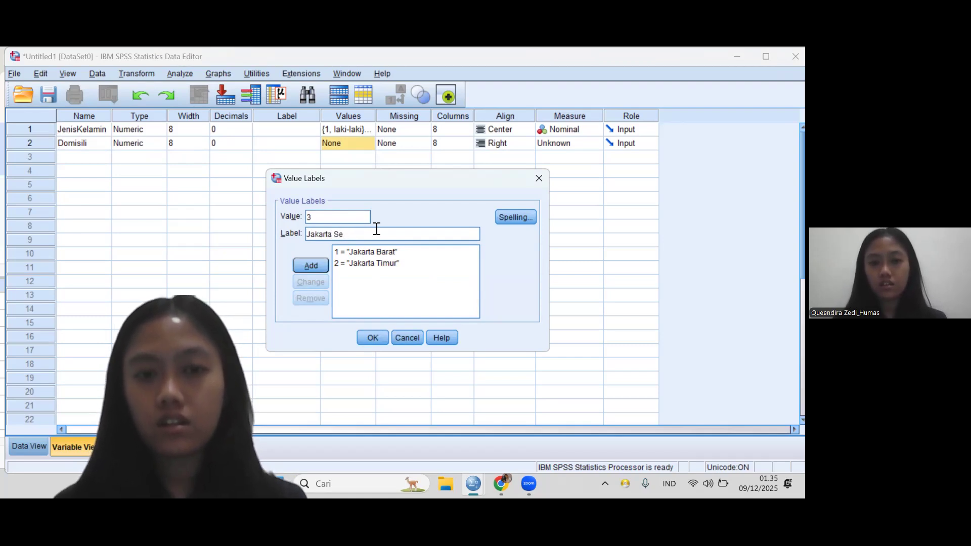
text(latan)
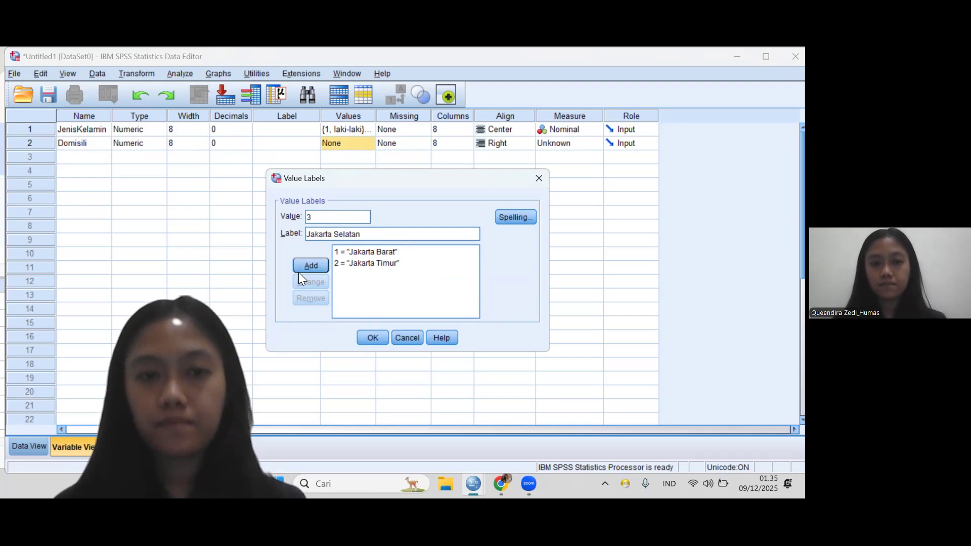
click(300, 268)
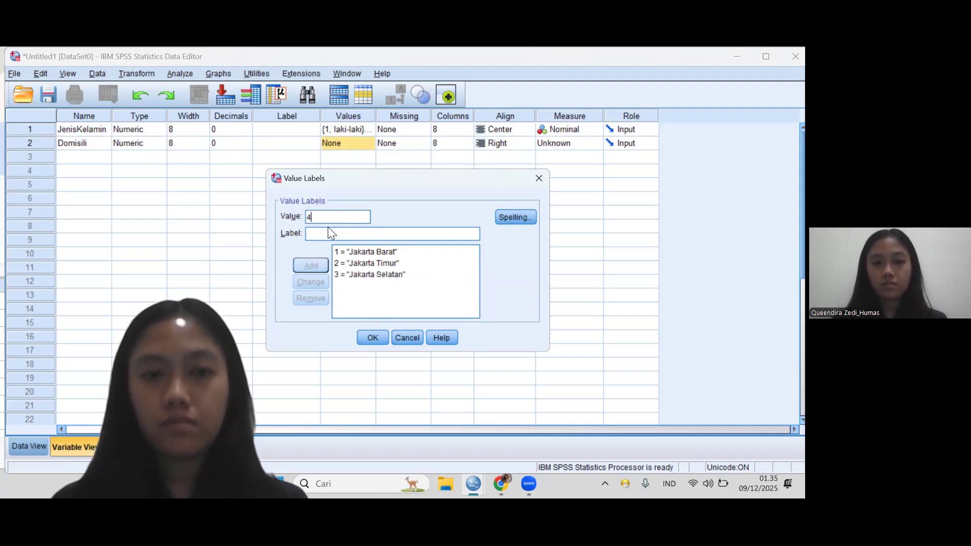
Step: Add the value label 4 = "Jakarta Utara" to the Domisili variable
text(4)
click(343, 235)
text(Jakarta Utara)
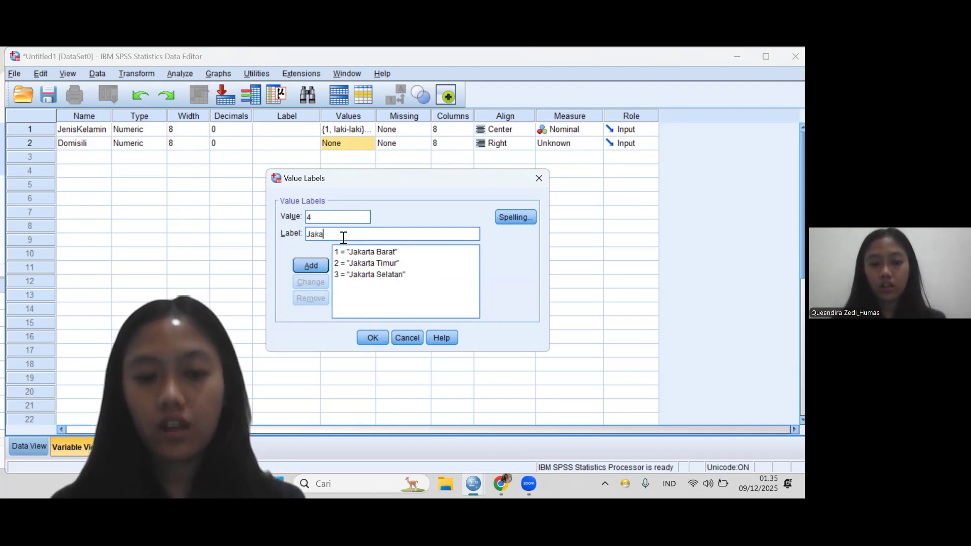
click(322, 262)
Step: Add the value label 5 = "Jakarta Pusat" to the Domisili variable and accept its value labels
click(323, 213)
text(5)
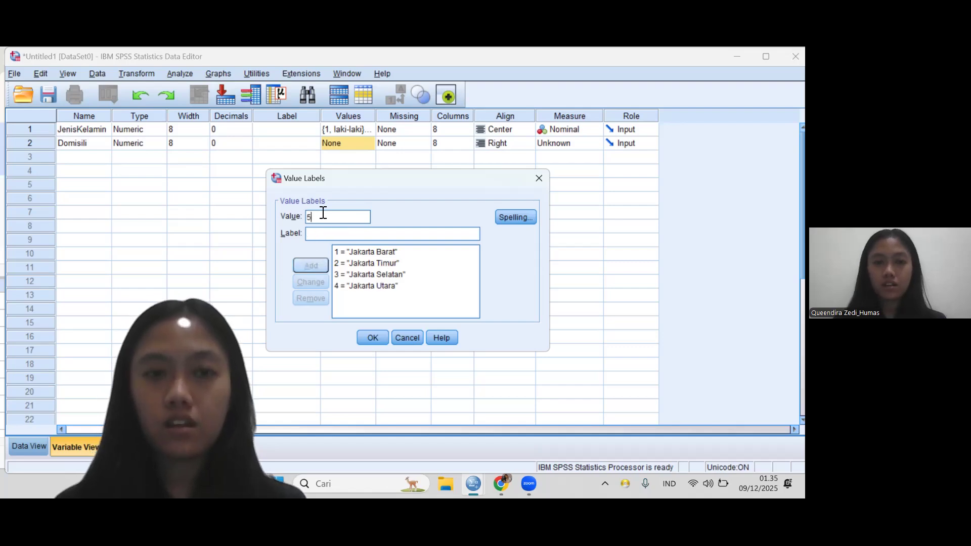
click(348, 237)
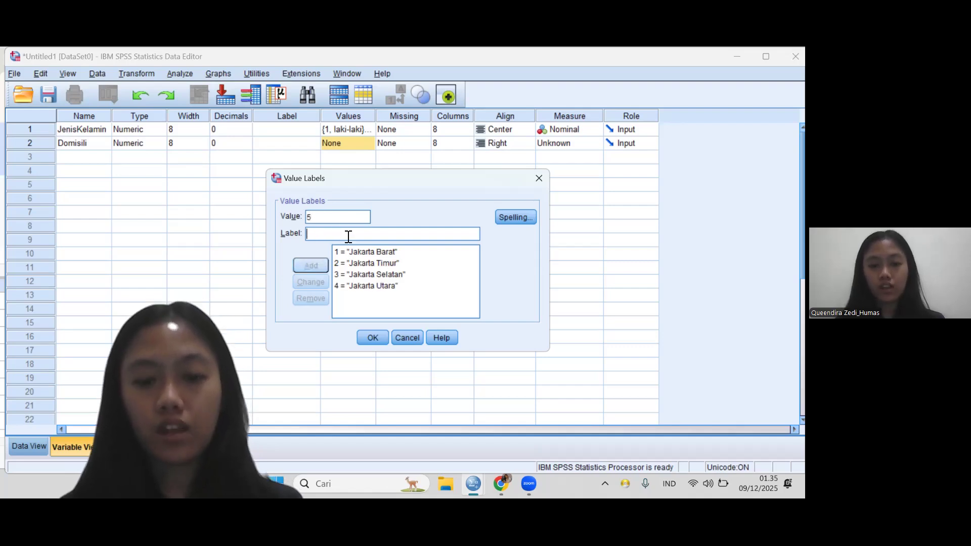
text(Jakarta Pusat)
click(315, 264)
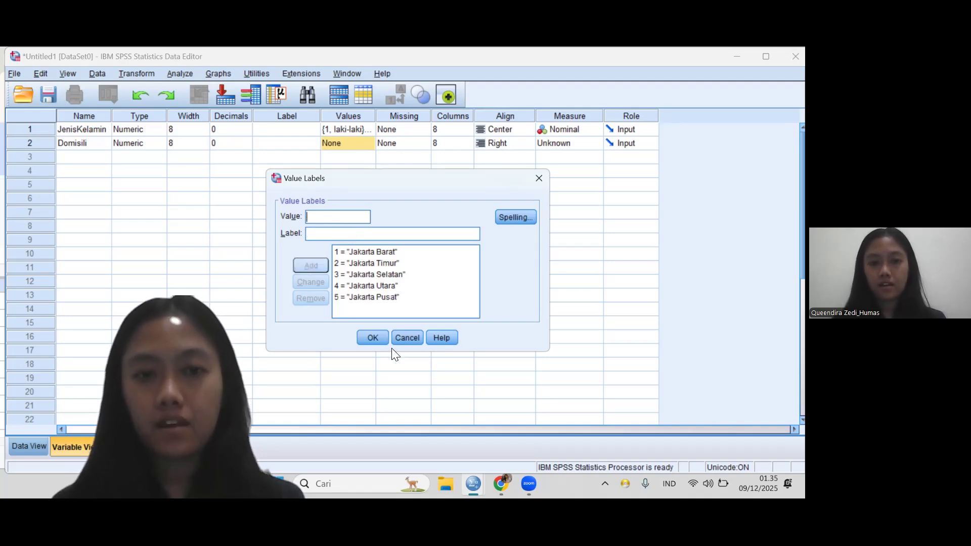
click(382, 339)
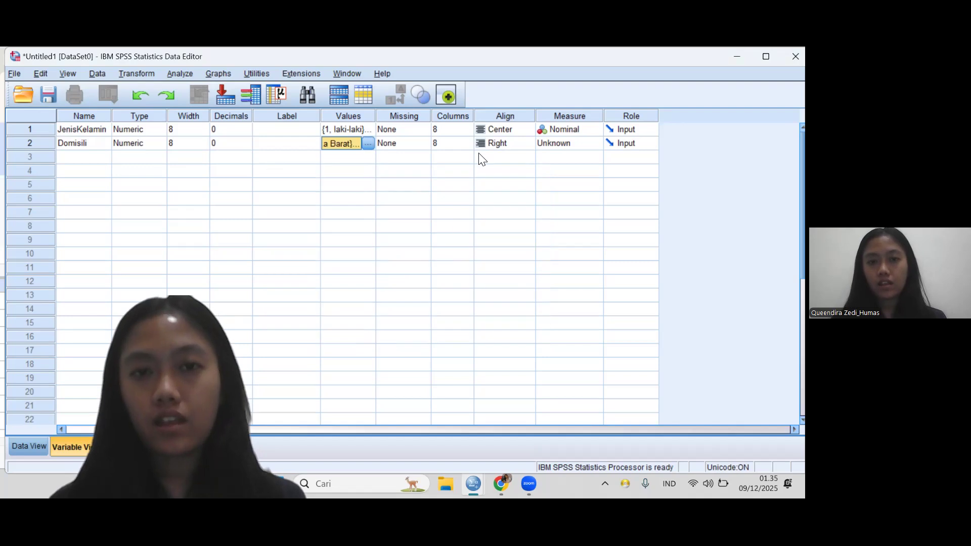
Step: Set the Domisili variable's alignment to Center and its measurement level to Nominal
click(513, 147)
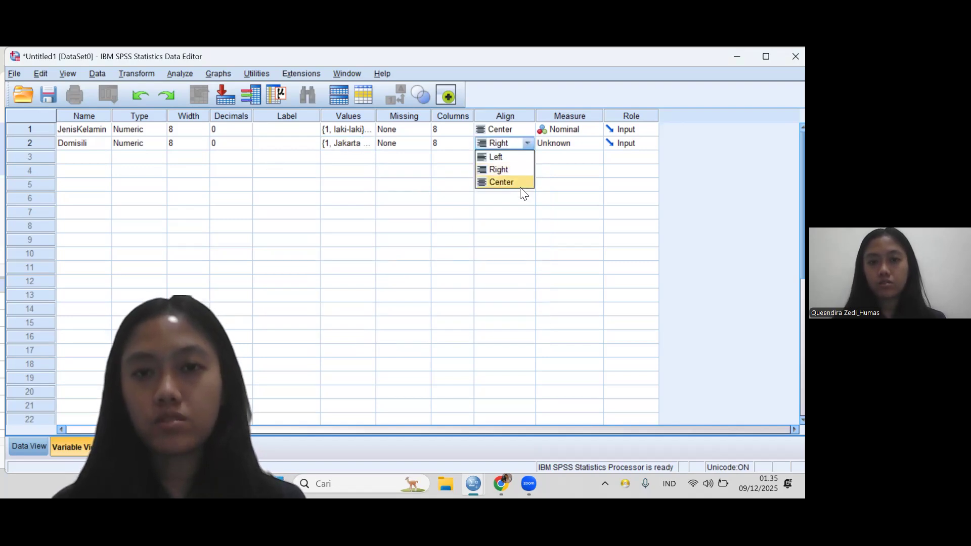
click(518, 181)
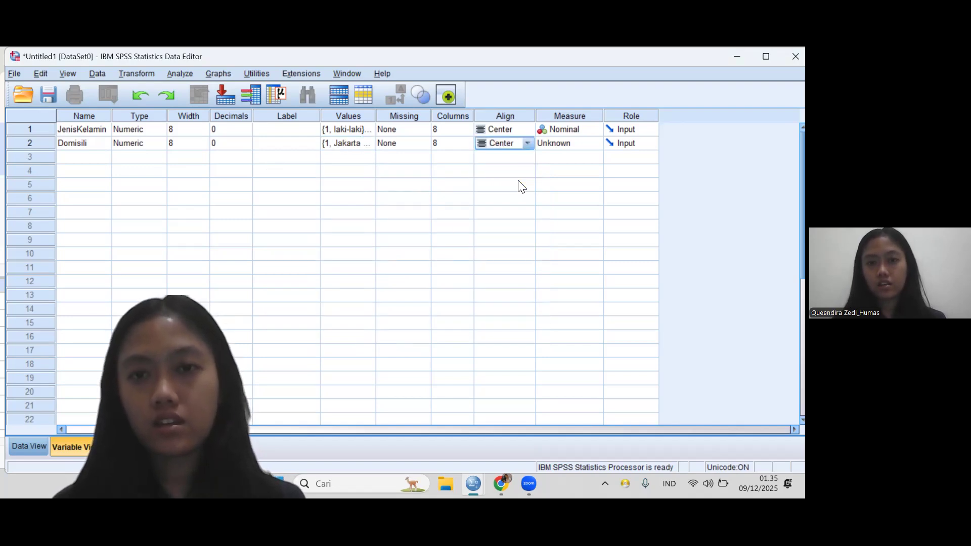
click(558, 141)
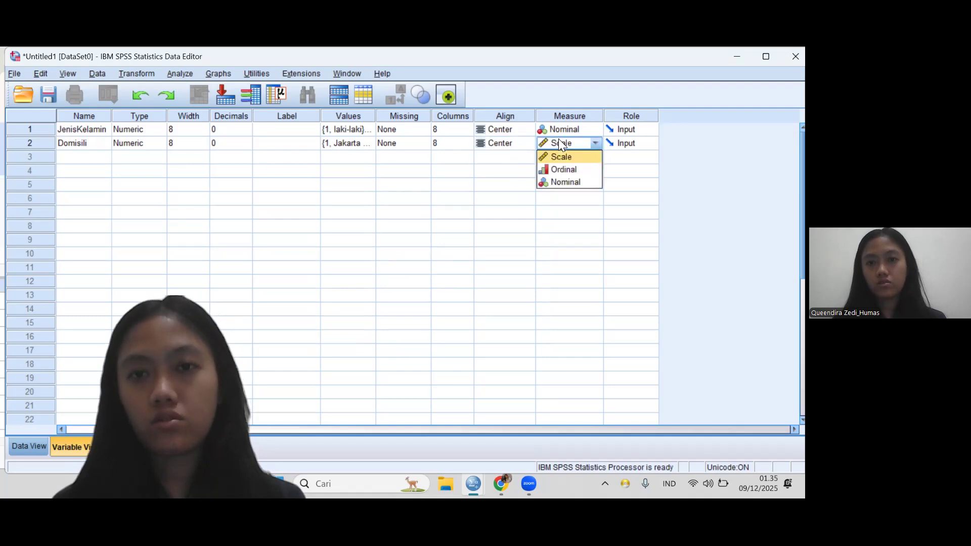
click(568, 182)
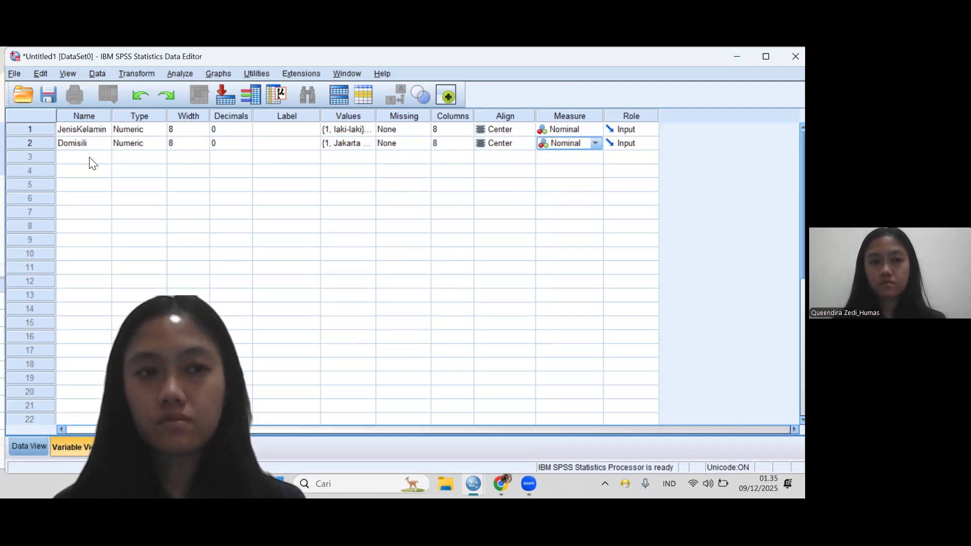
Step: Define a third variable named Transportasi and set its decimals to 0
click(67, 160)
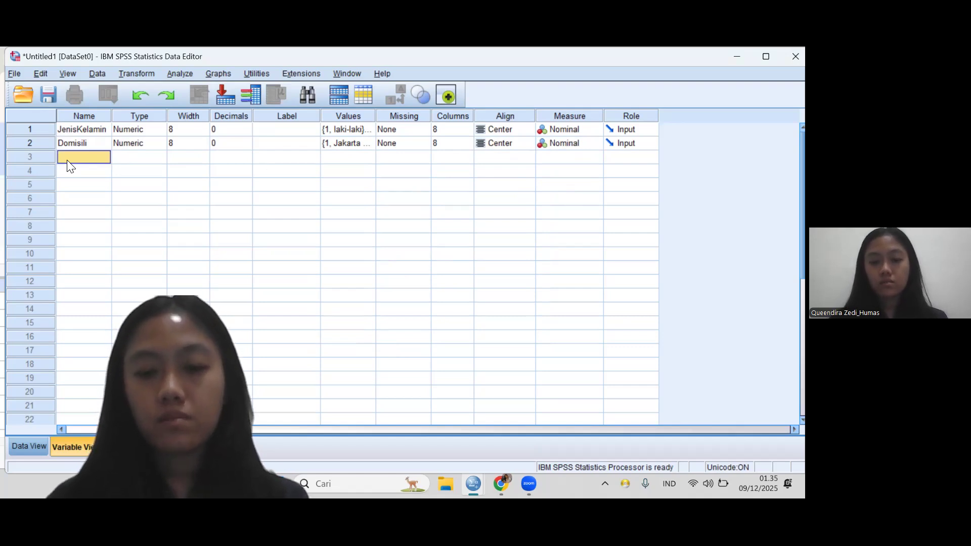
text(Trans)
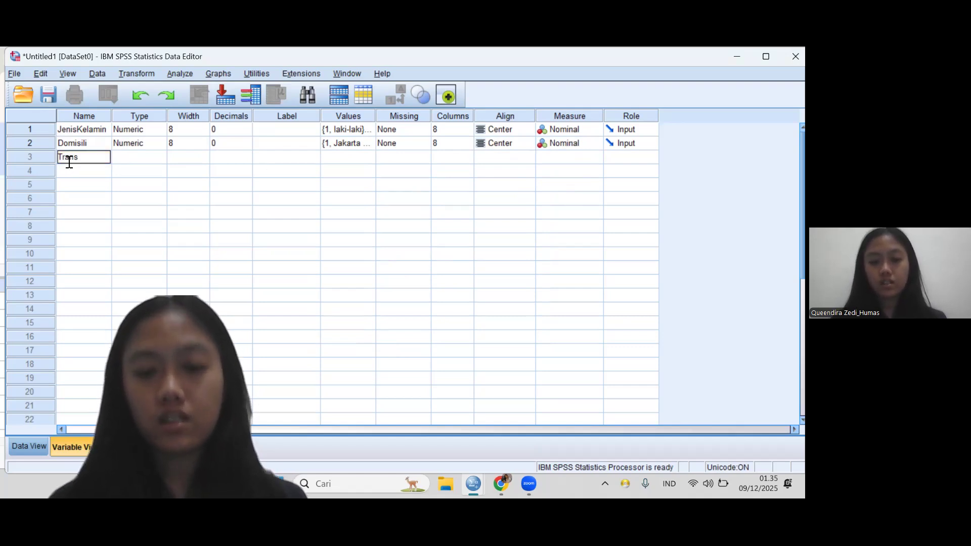
text(portasi)
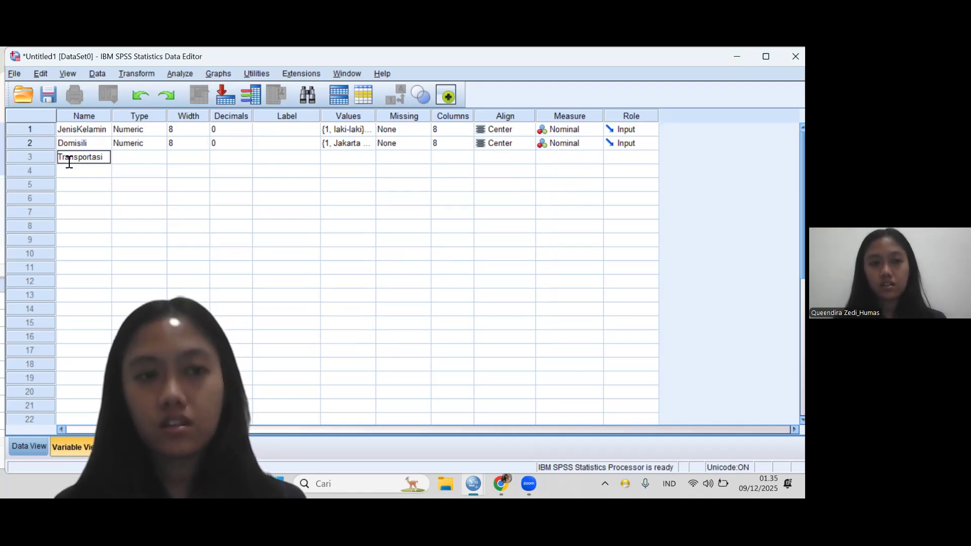
click(226, 157)
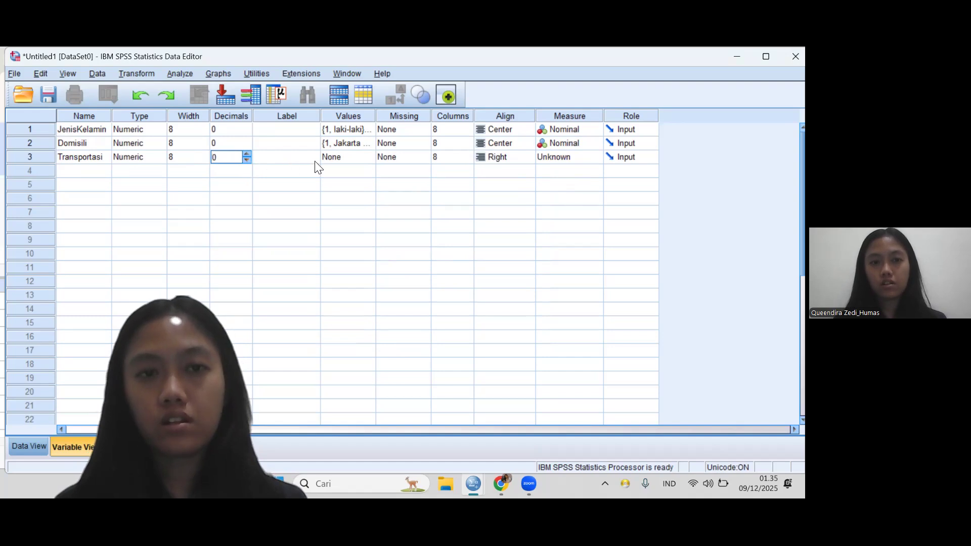
Step: Add the value label 1 = "Transjakarta" to the Transportasi variable
click(343, 159)
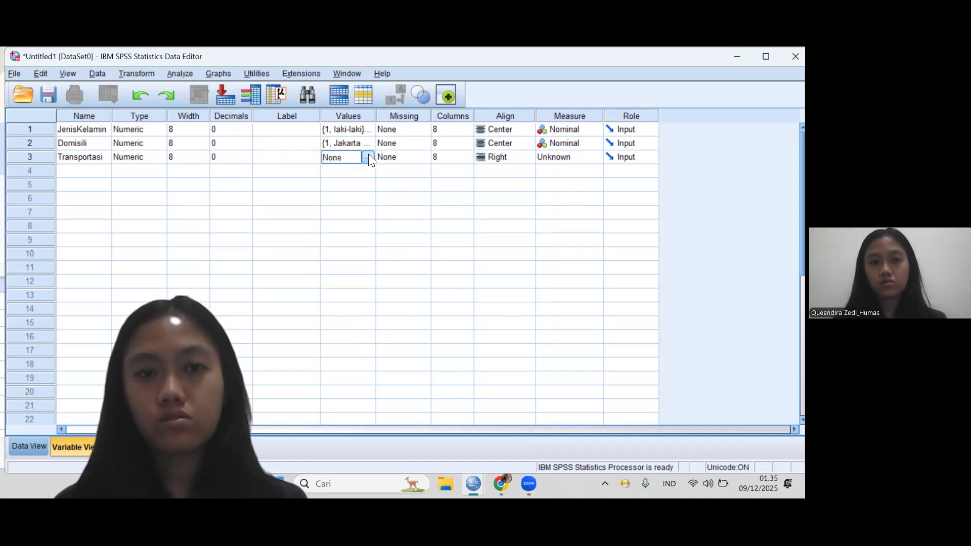
click(368, 157)
text(1)
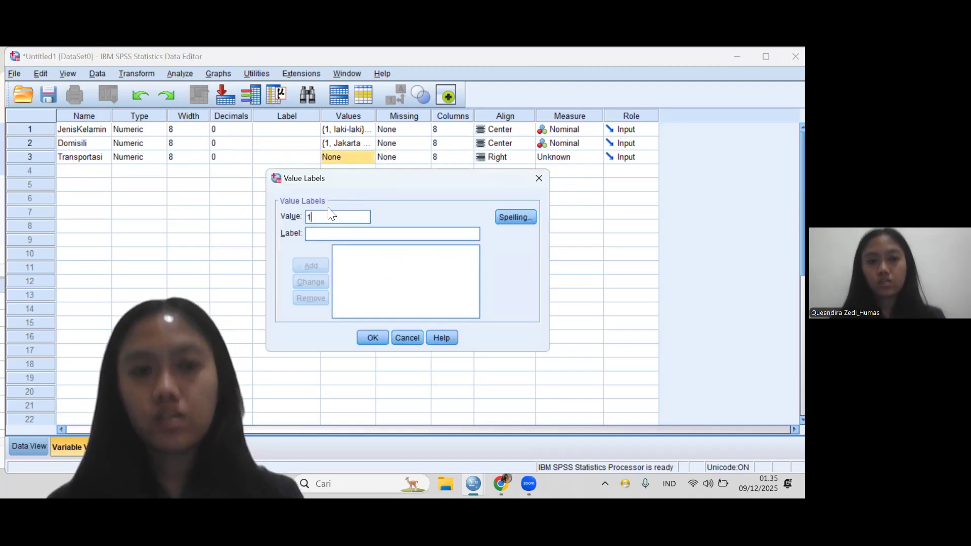
click(349, 236)
text(Transjaa)
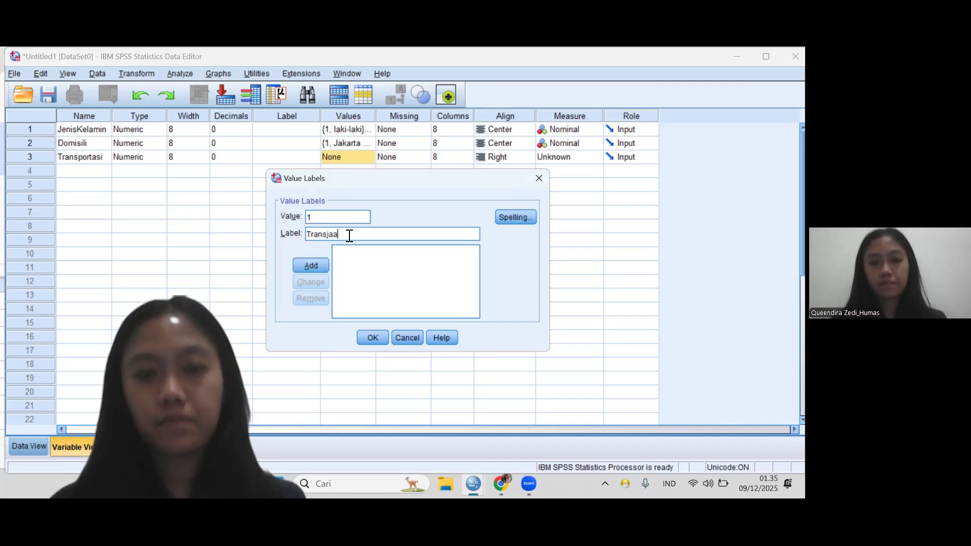
key(BackSpace)
text(karta)
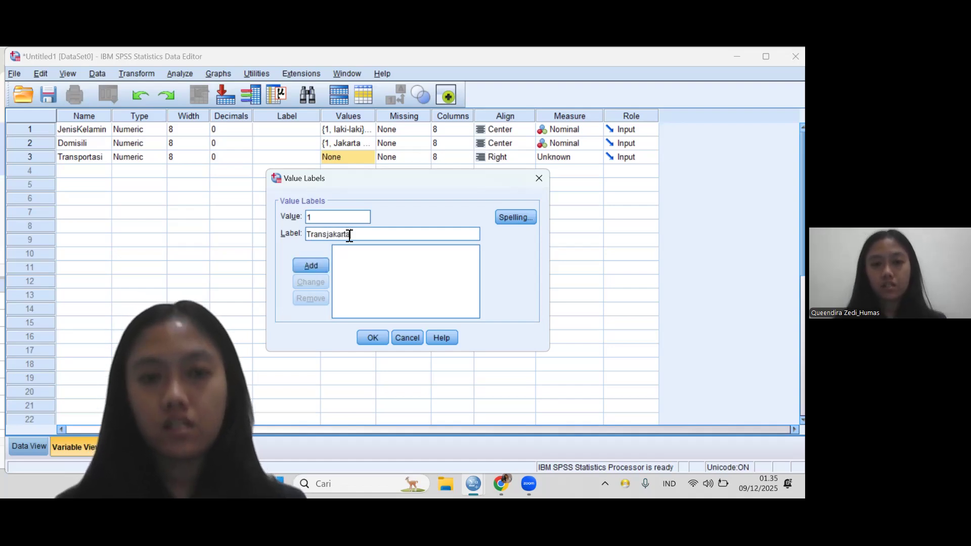
click(314, 264)
Step: Add the value label 2 = "KRL" to the Transportasi variable
click(320, 217)
text(2)
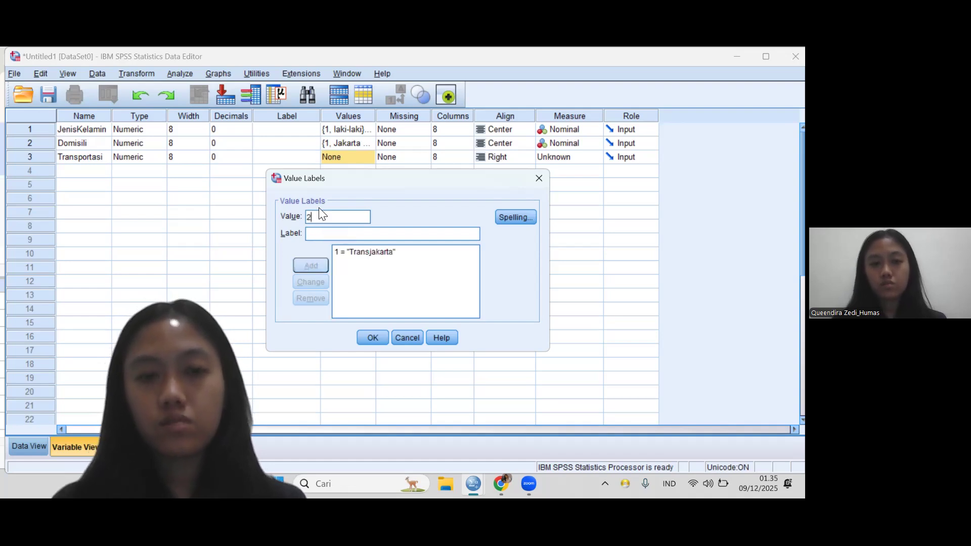
click(364, 238)
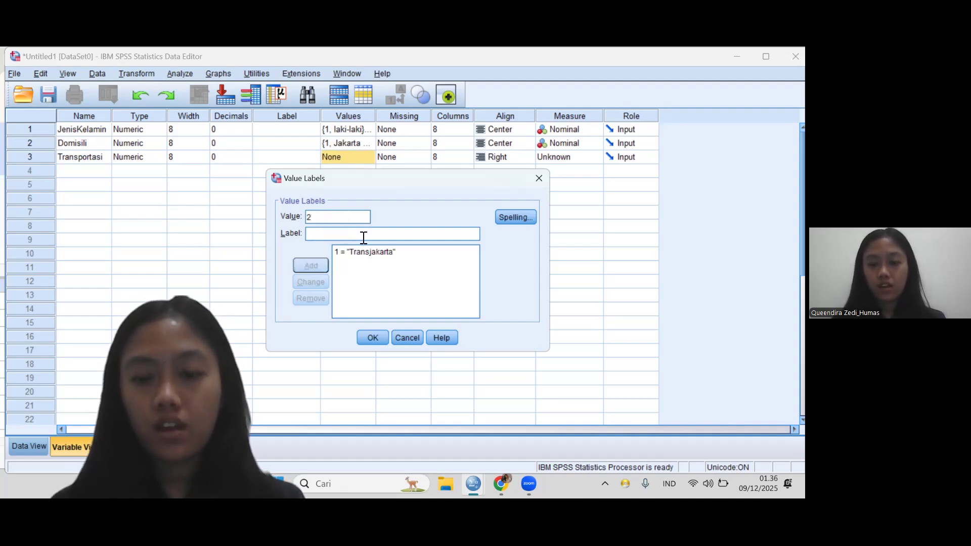
text(K)
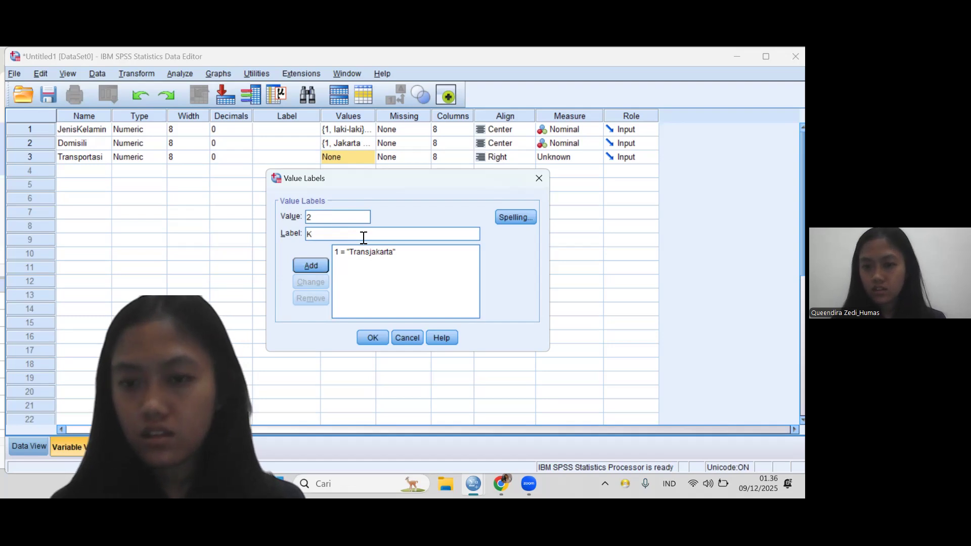
text(RL)
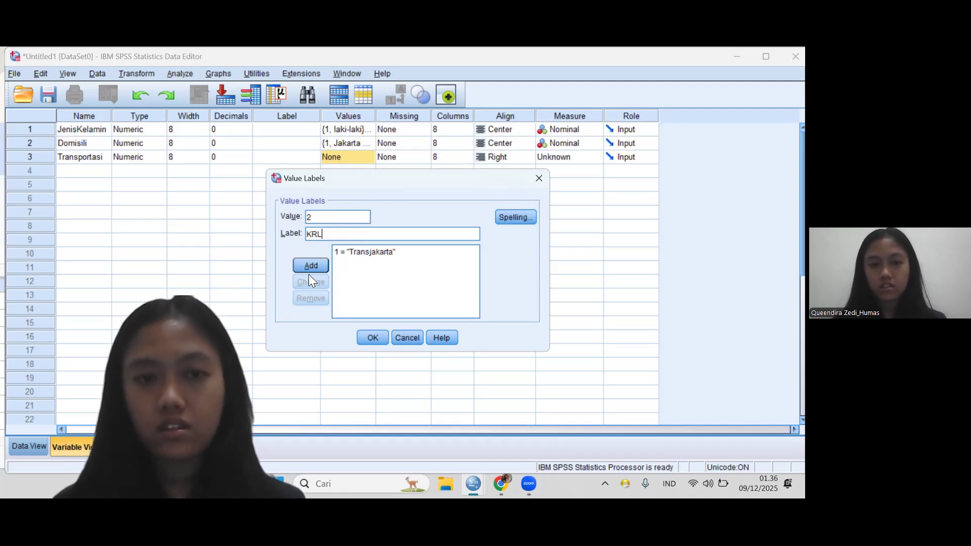
click(311, 267)
Step: Add the value label 3 = "MRT" to the Transportasi variable and accept its value labels
text(3)
click(321, 232)
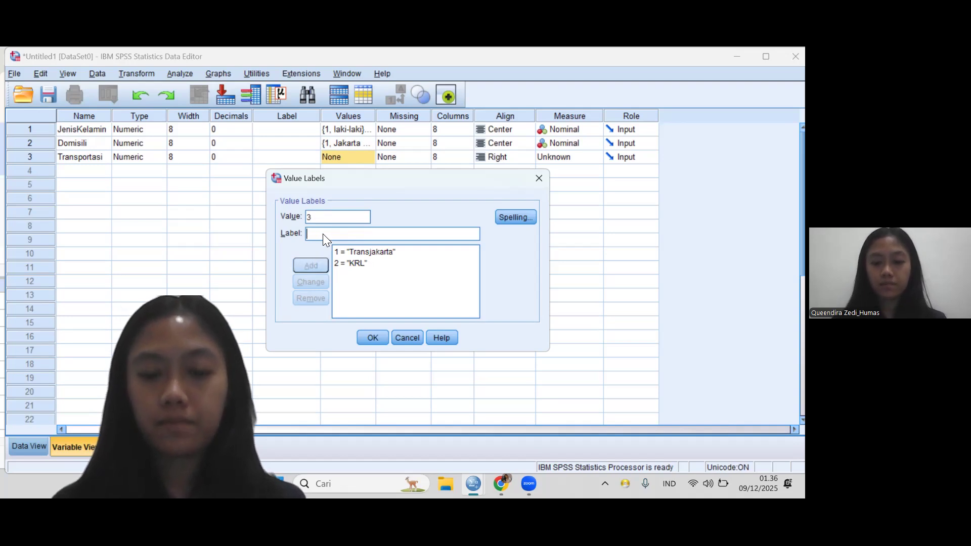
text(MRT)
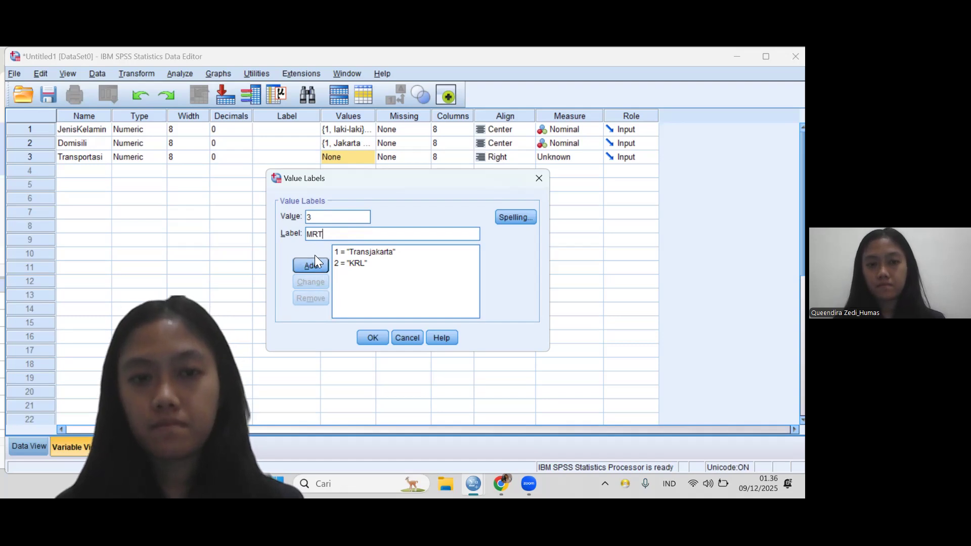
click(319, 266)
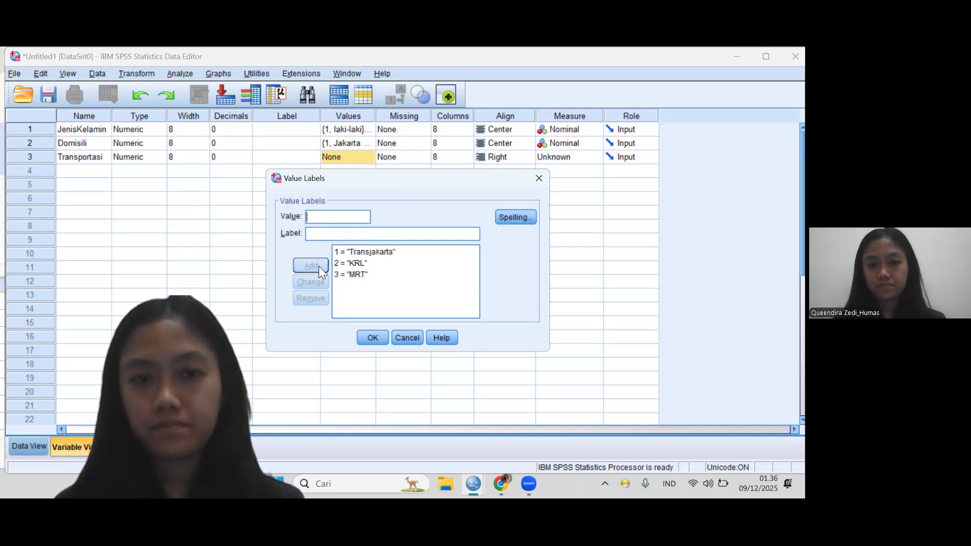
click(380, 335)
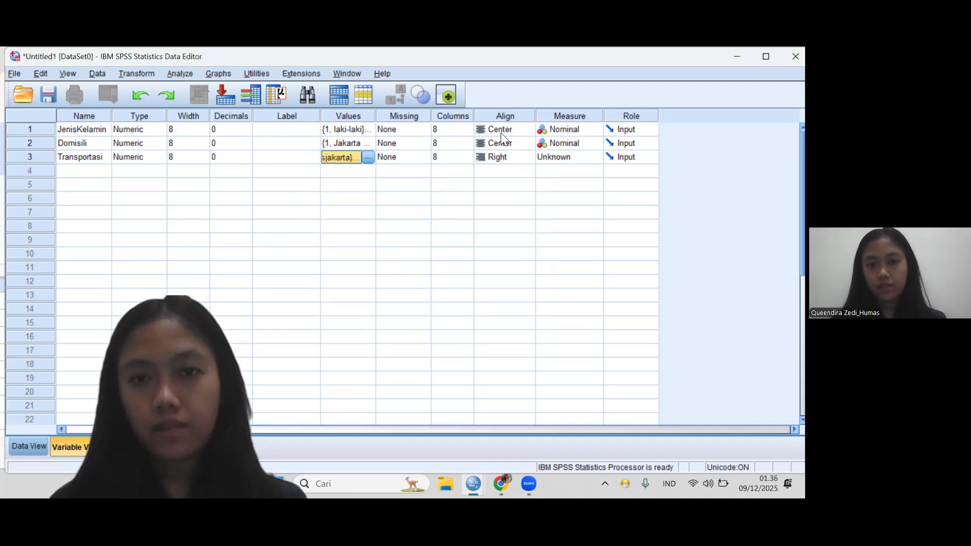
Step: Set the Transportasi variable's alignment to Center and its measurement level to Nominal
click(521, 159)
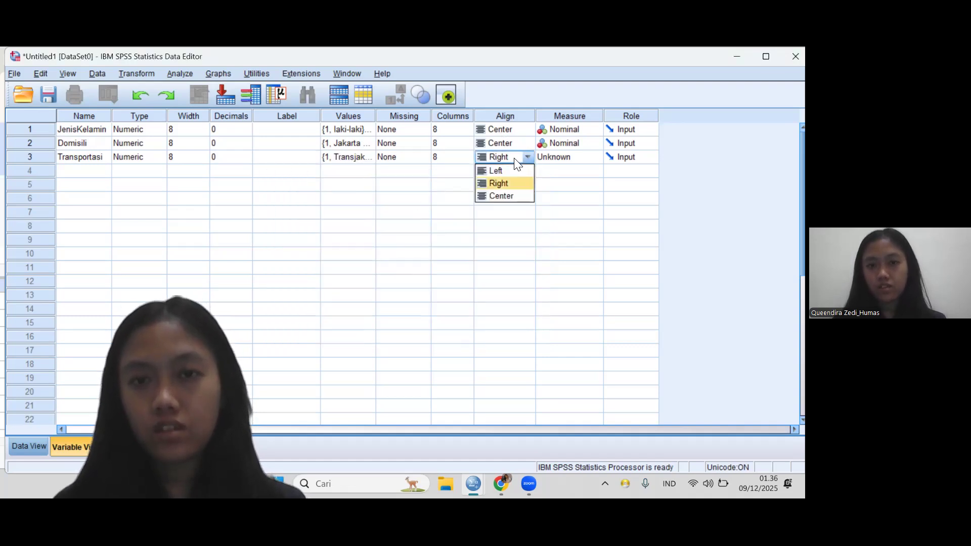
click(510, 195)
click(558, 157)
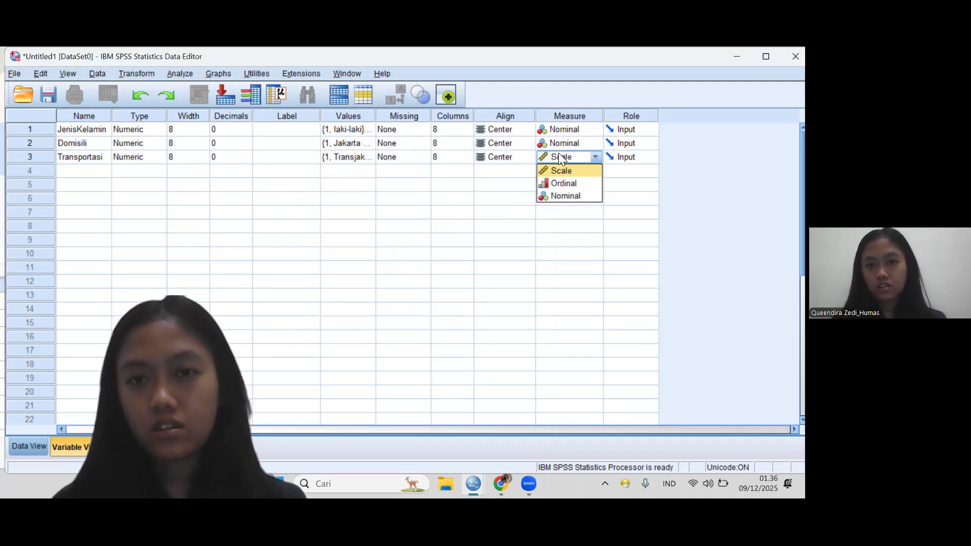
click(578, 194)
Step: Create a fourth variable named Kenyamanan and set its decimals to 0
click(87, 168)
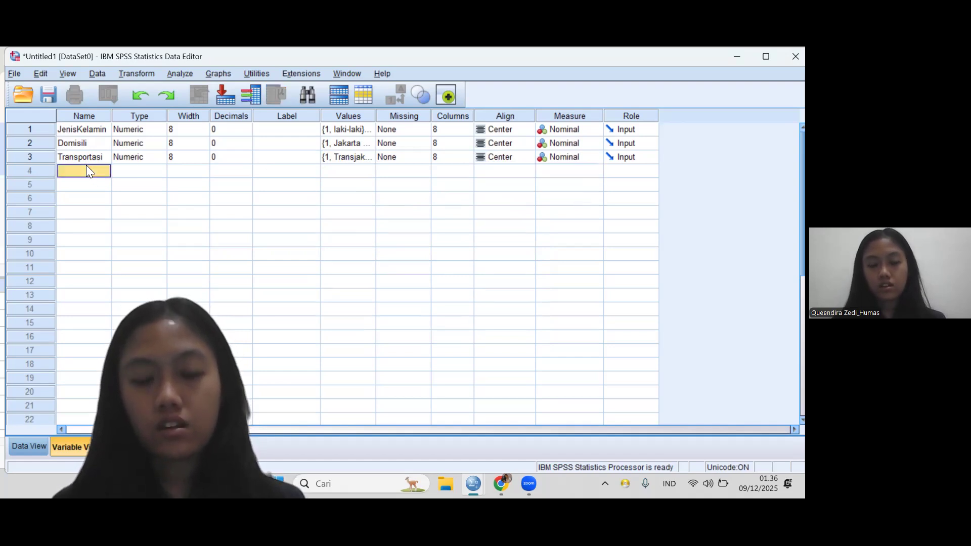
text(Kenyamanan)
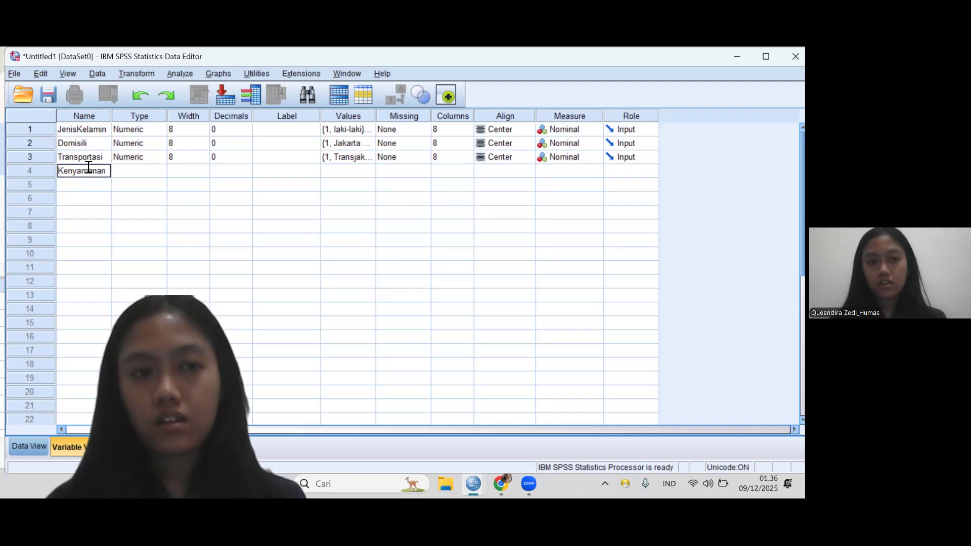
click(224, 171)
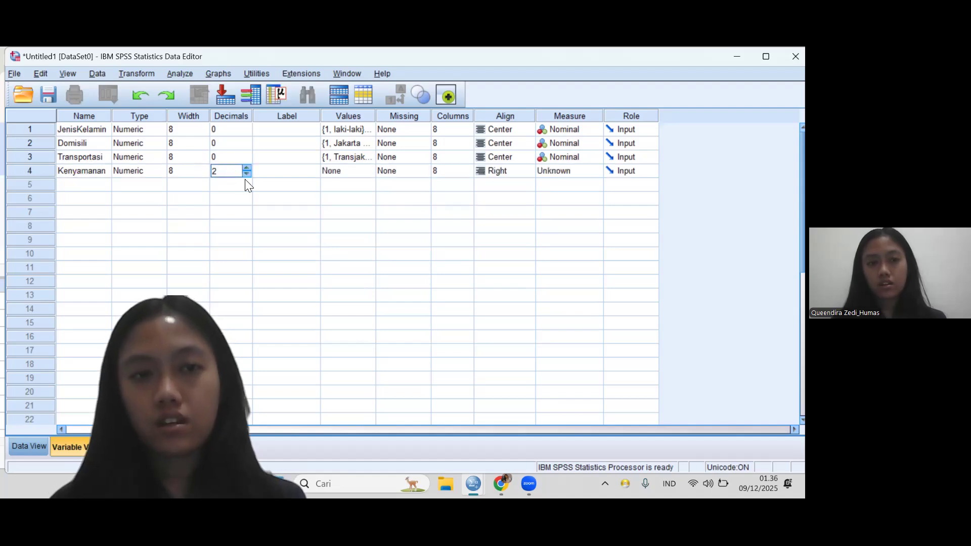
click(249, 174)
click(249, 173)
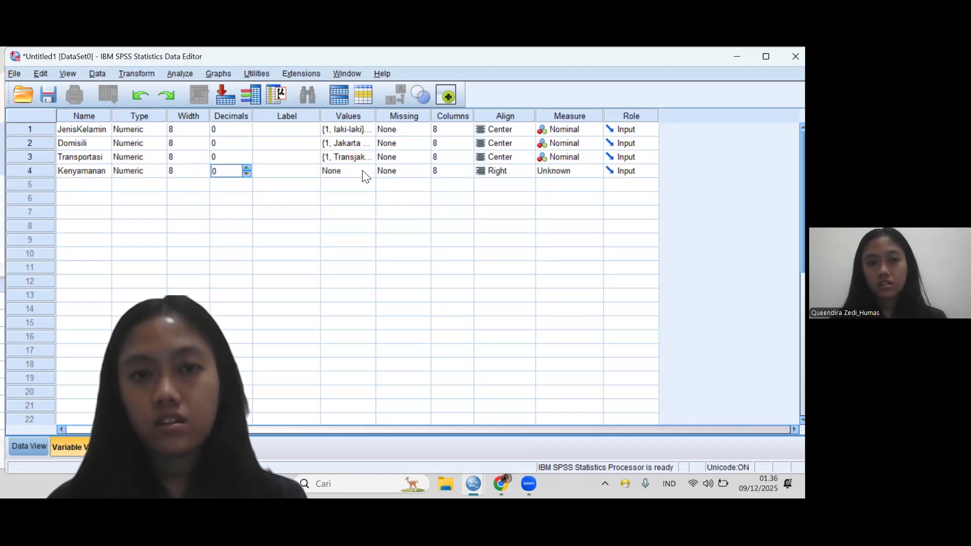
Step: Add the value label 1 = "Sangat Tidak Nyaman" to the Kenyamanan variable
double_click(364, 171)
text(1)
click(362, 237)
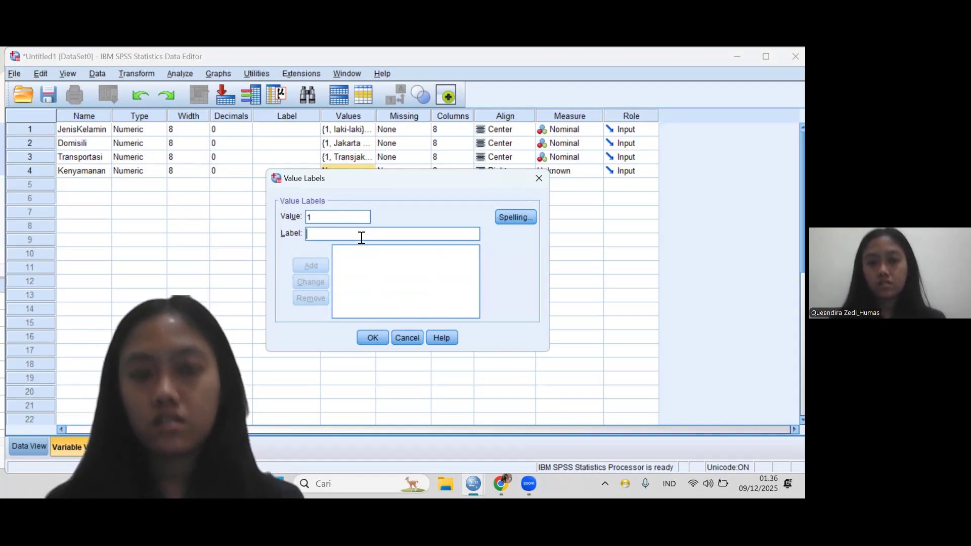
text(Sangat )
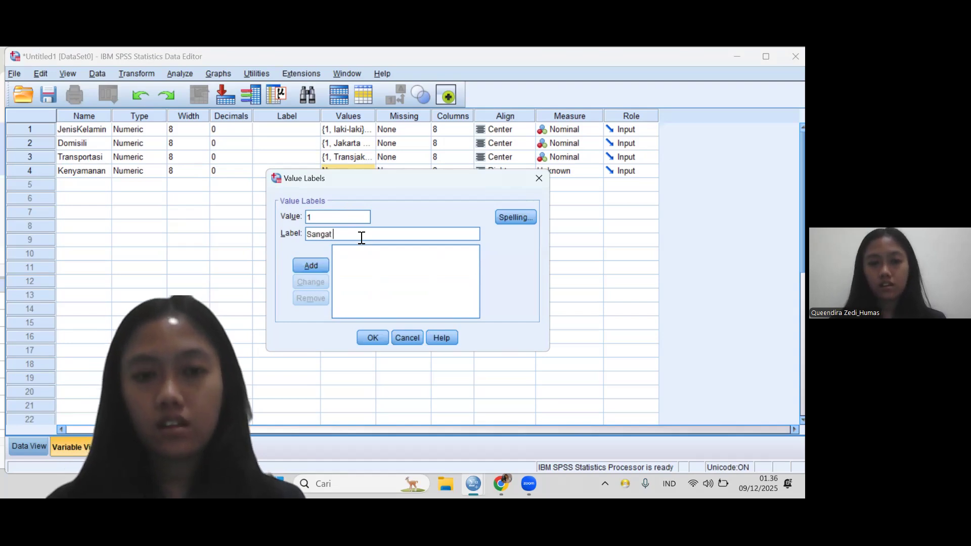
text(Tidak)
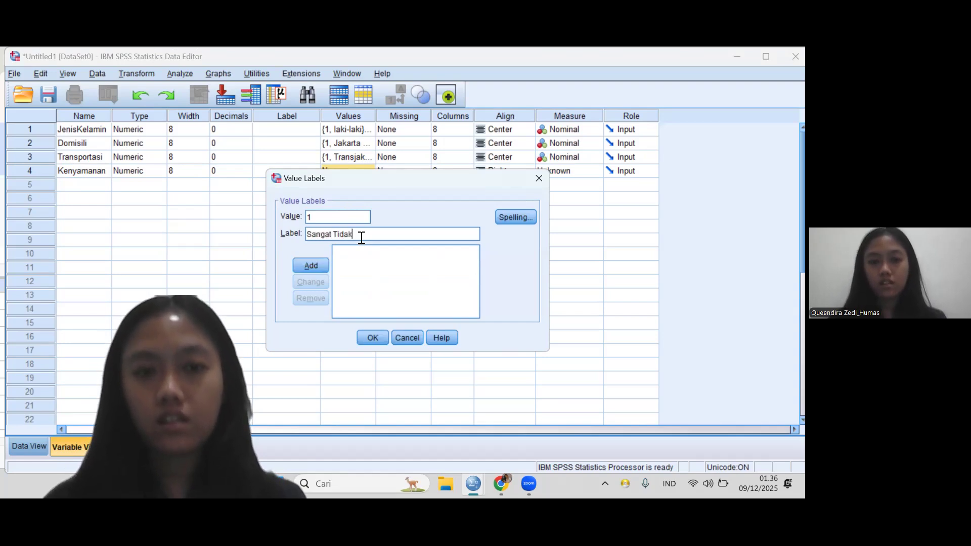
text( Nyaman)
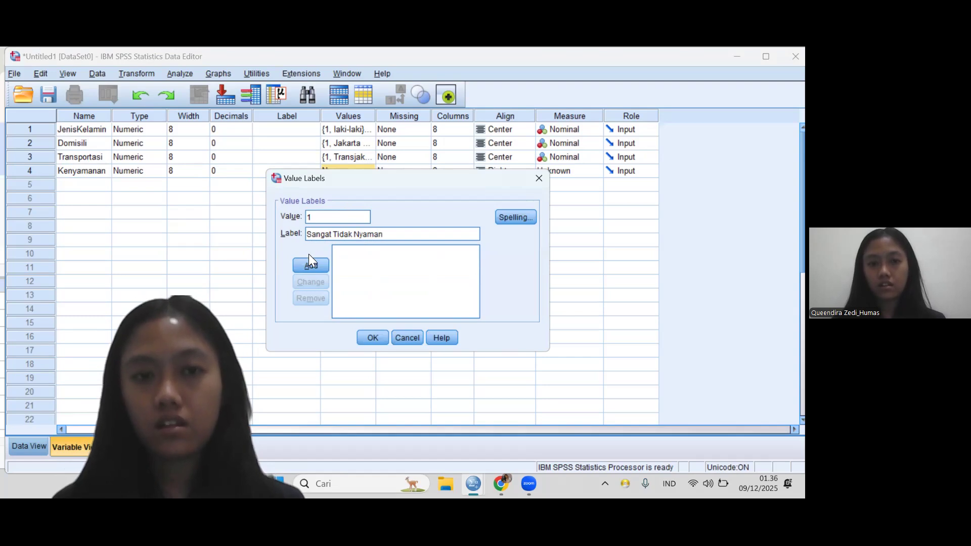
click(311, 268)
Step: Add the value label 2 = "Tidak Nyaman" to the Kenyamanan variable
text(2)
click(365, 236)
text(Tidaknya)
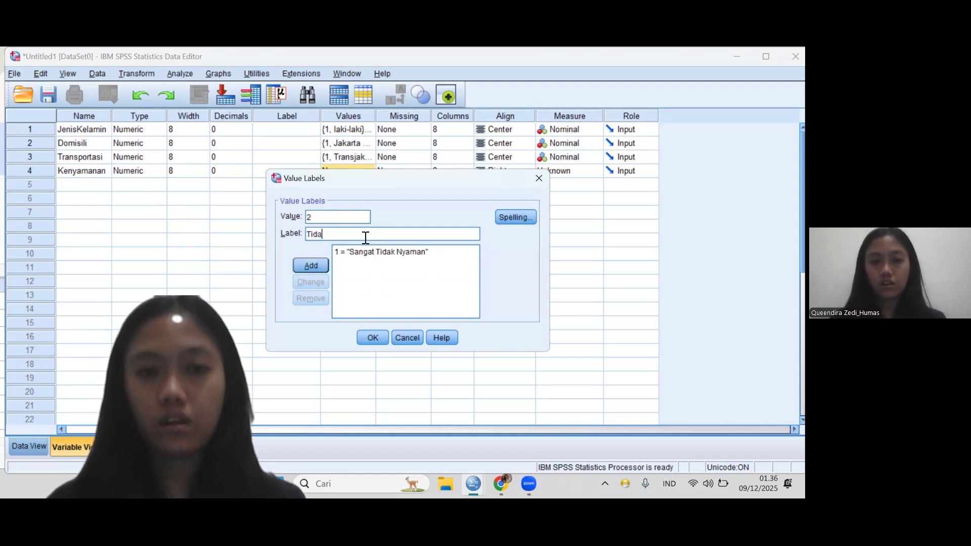
key(BackSpace)
key(BackSpace)
key(BackSpace)
text(Nyaman)
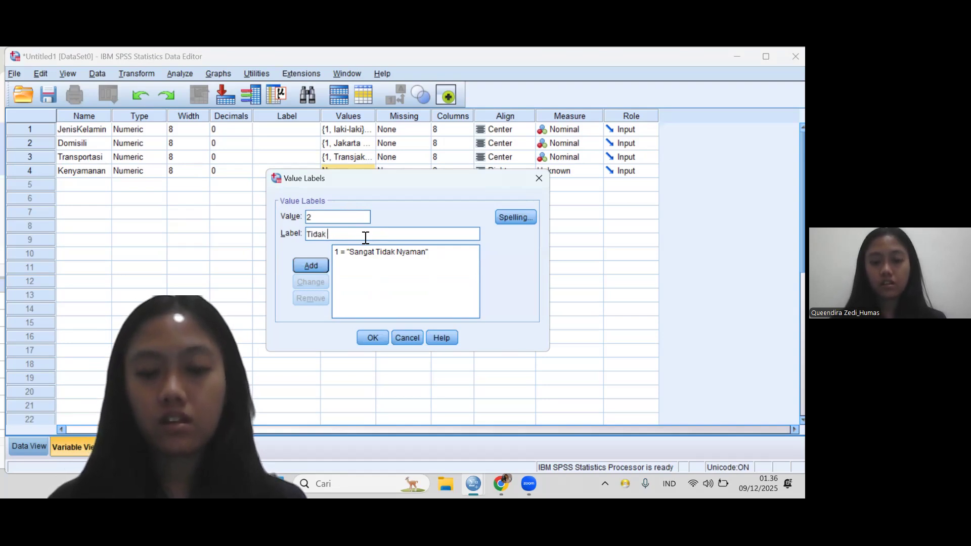
click(305, 266)
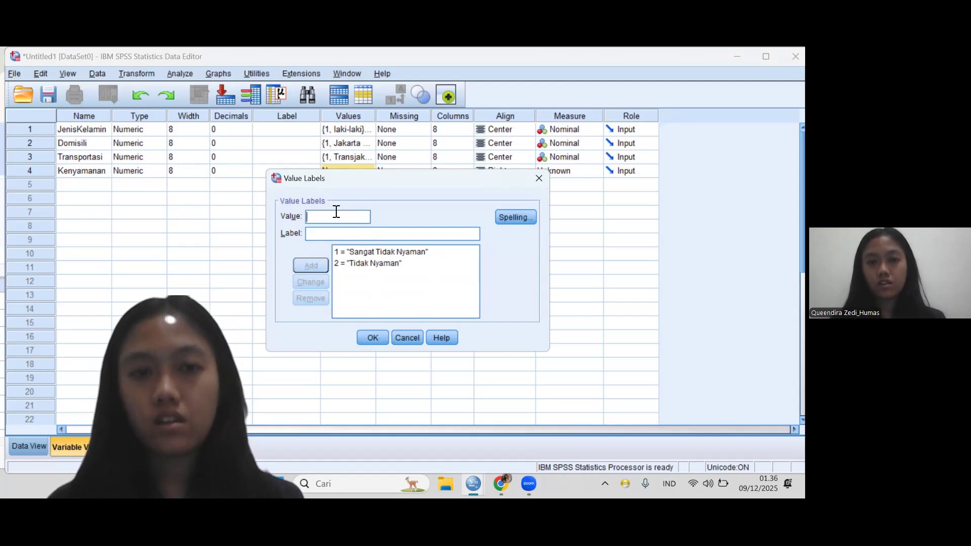
Step: Add the value label 3 = "Netral" to the Kenyamanan variable
text(3)
click(360, 232)
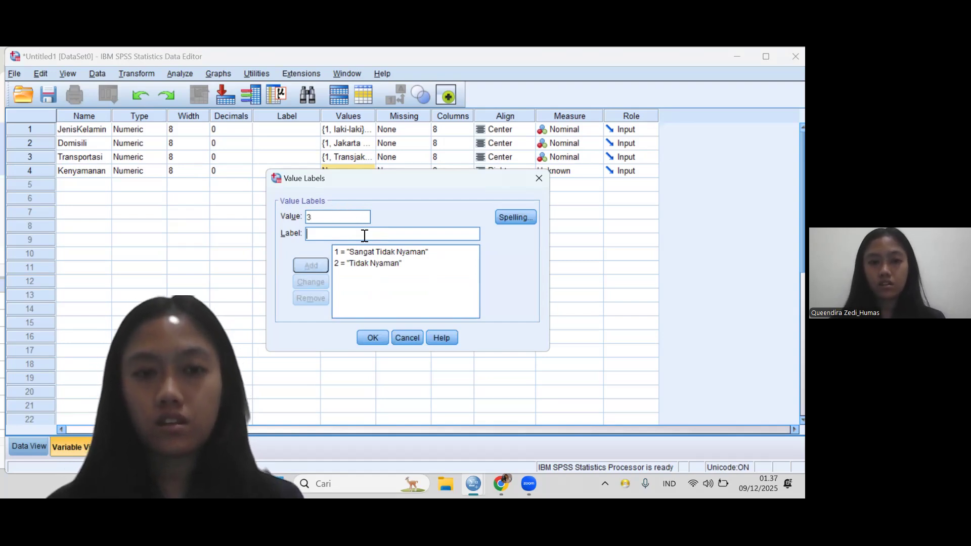
text(Netral)
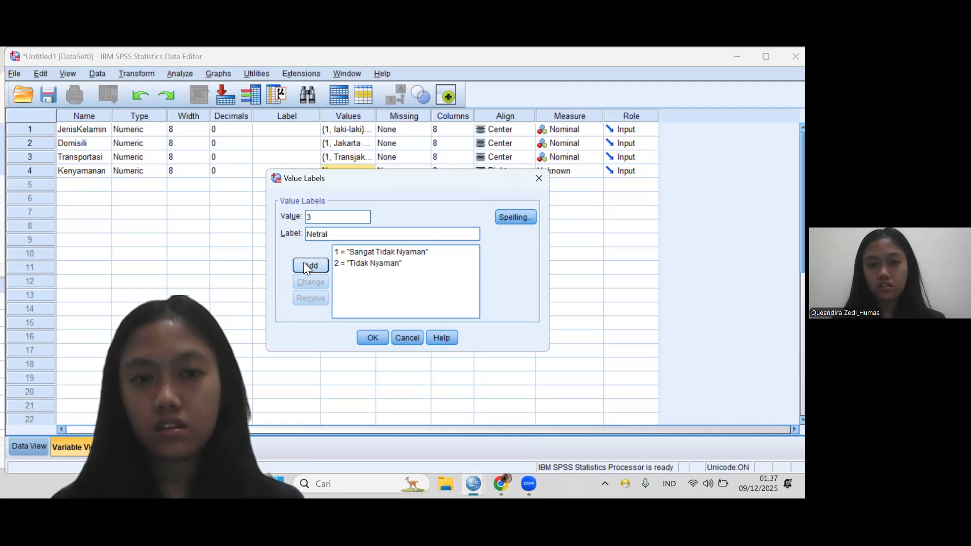
click(304, 265)
Step: Add the value label 4 = "Nyaman" to the Kenyamanan variable
click(314, 217)
text(4)
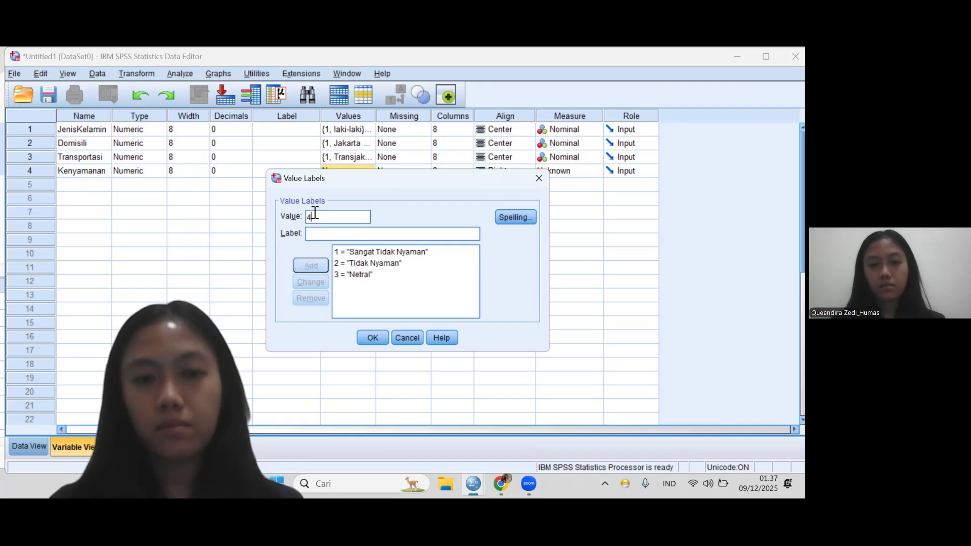
click(334, 236)
text(Nyaman)
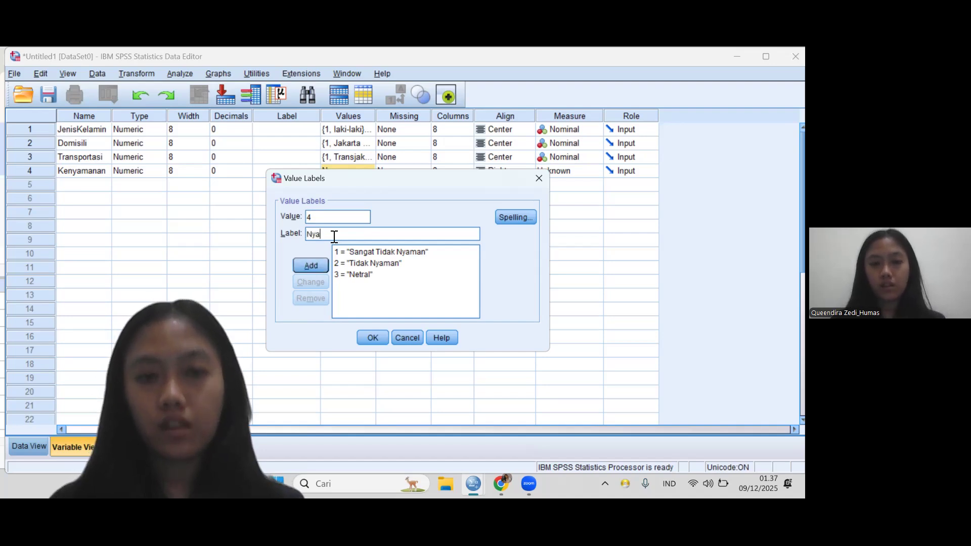
click(315, 263)
Step: Add the value label 5 = "Sangat Nyaman" to the Kenyamanan variable and accept its value labels
text(5)
click(321, 239)
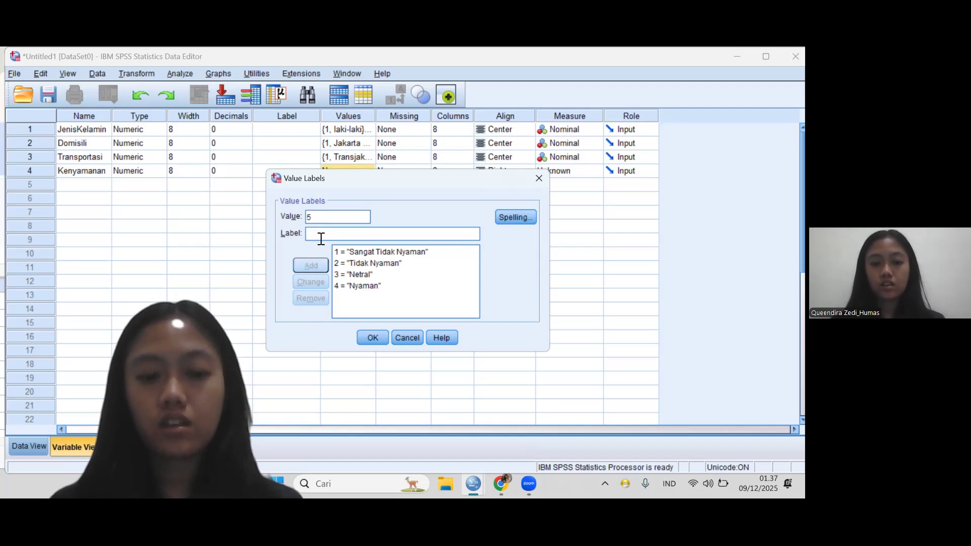
text(Sangat Nyaman)
click(325, 263)
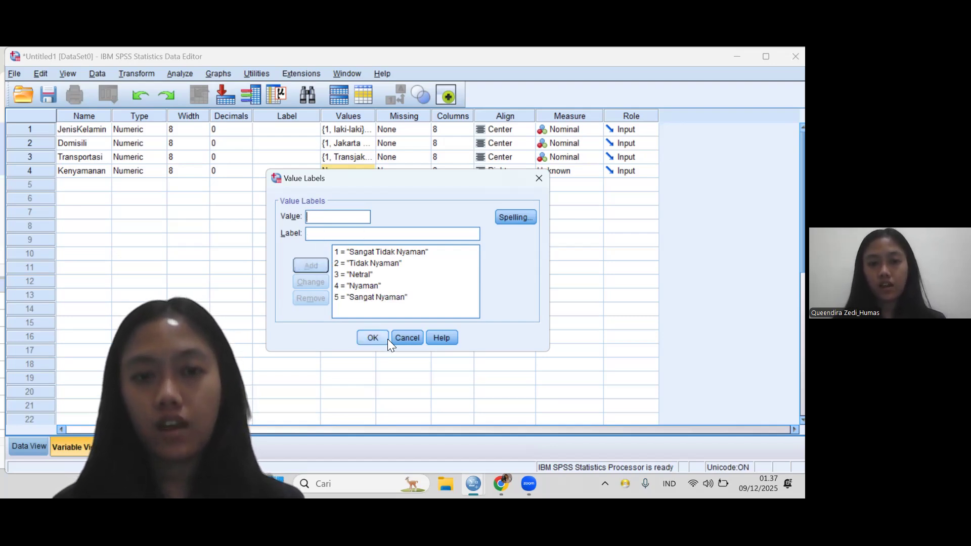
click(383, 339)
Step: Set the Kenyamanan variable's alignment to Center and its measurement level to Ordinal
click(512, 174)
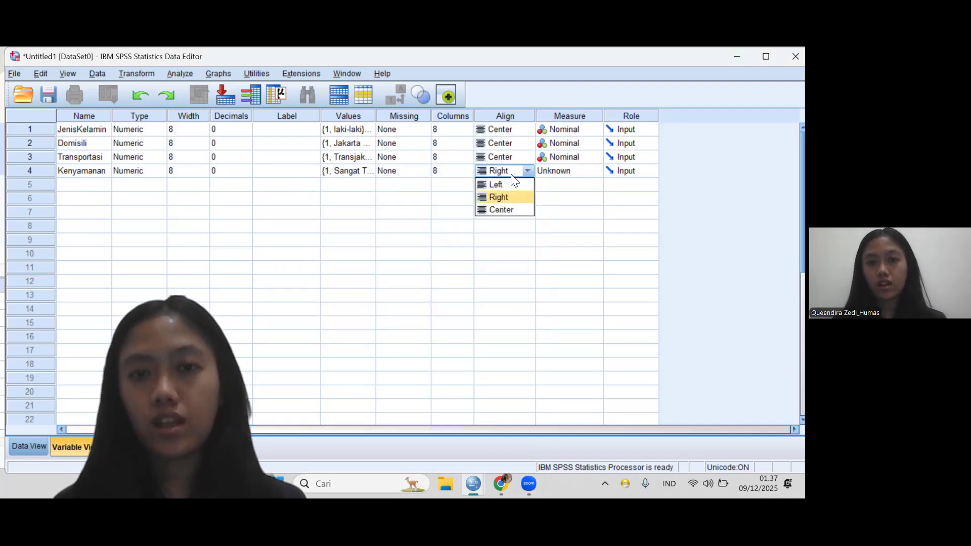
click(518, 208)
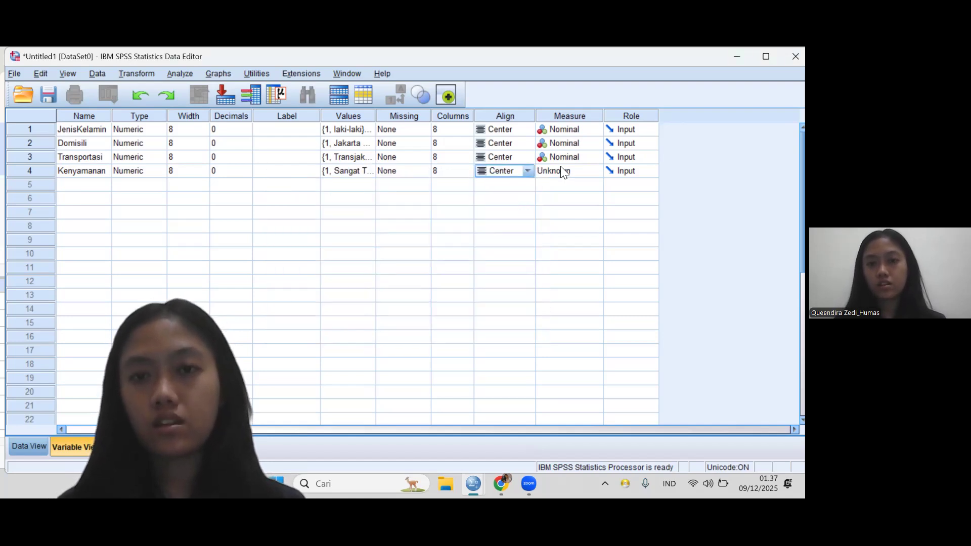
click(561, 168)
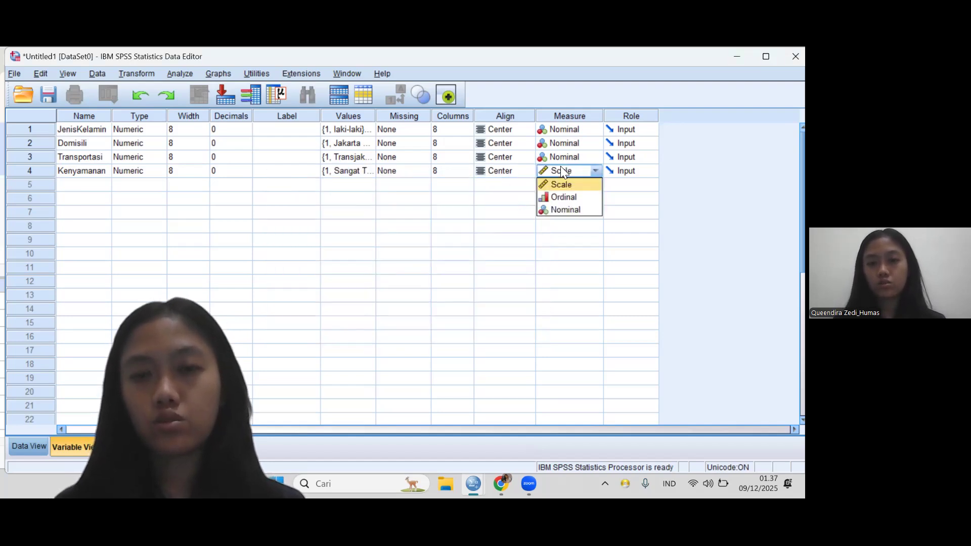
click(578, 199)
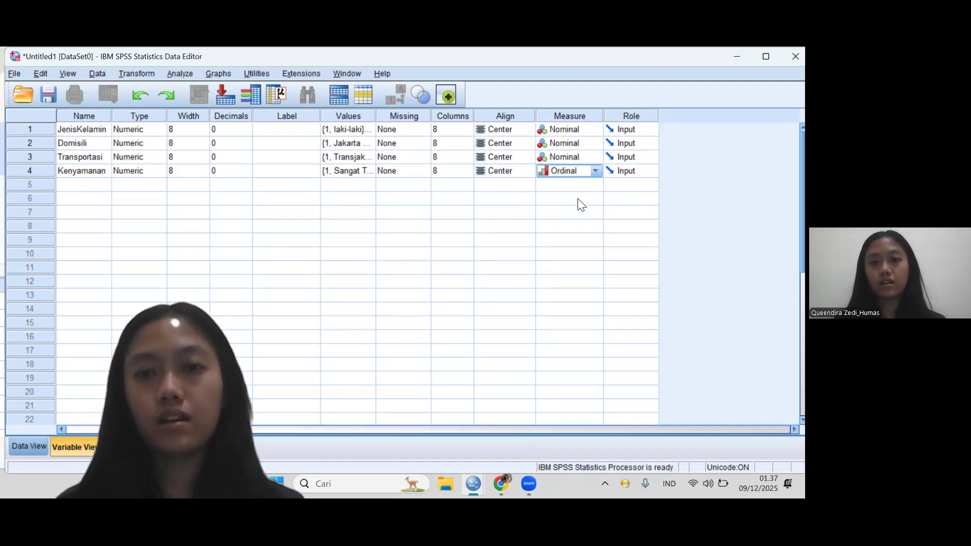
Step: Create a fifth variable named Aksesibilitas and set its decimals to 0
click(81, 186)
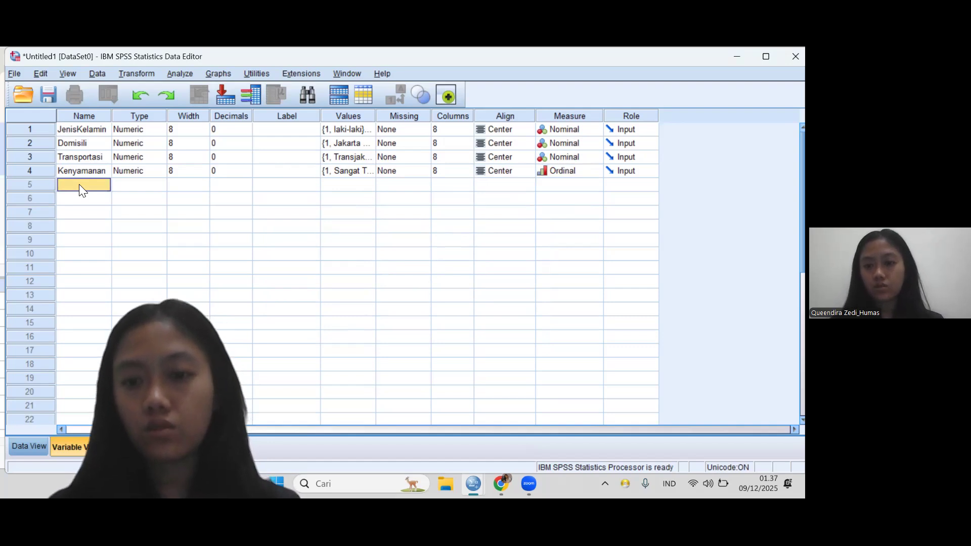
text(Akse)
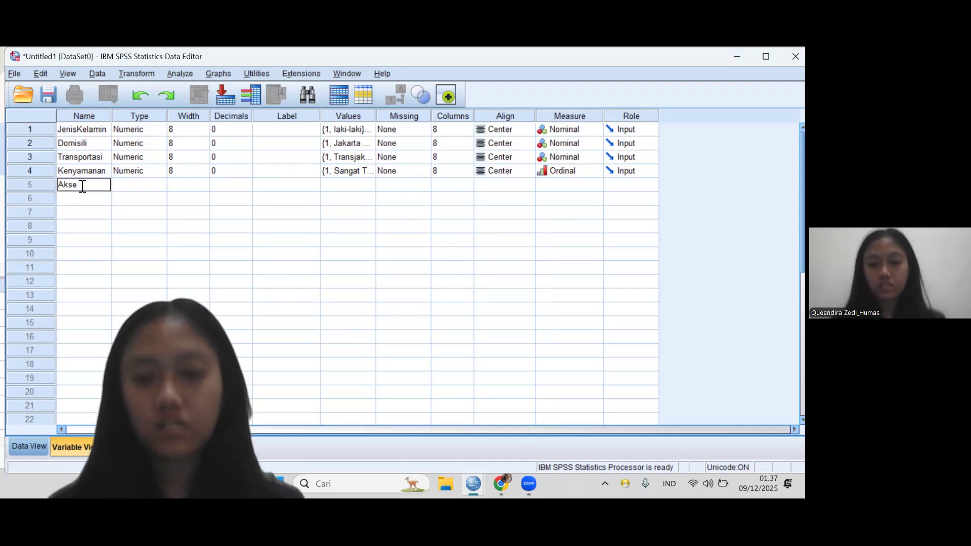
text(sibilitas)
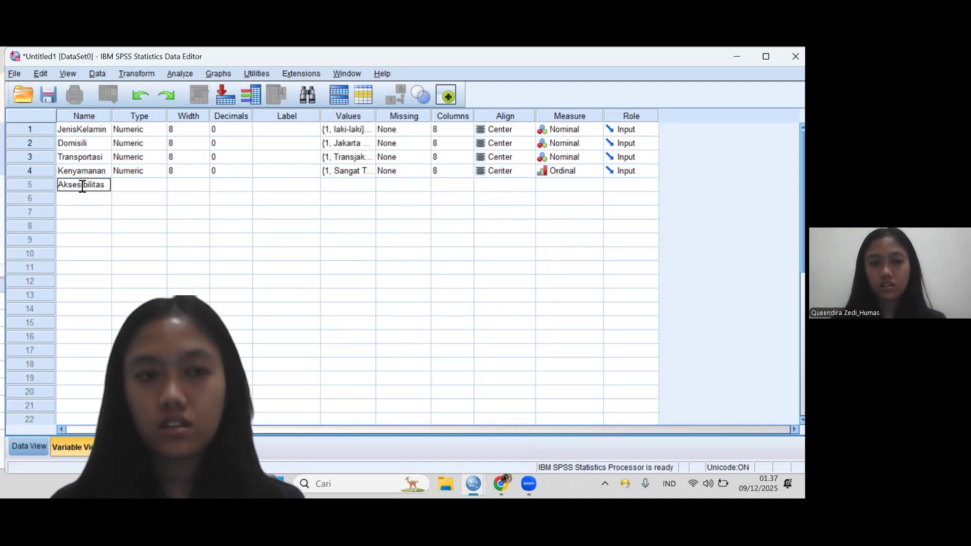
click(237, 192)
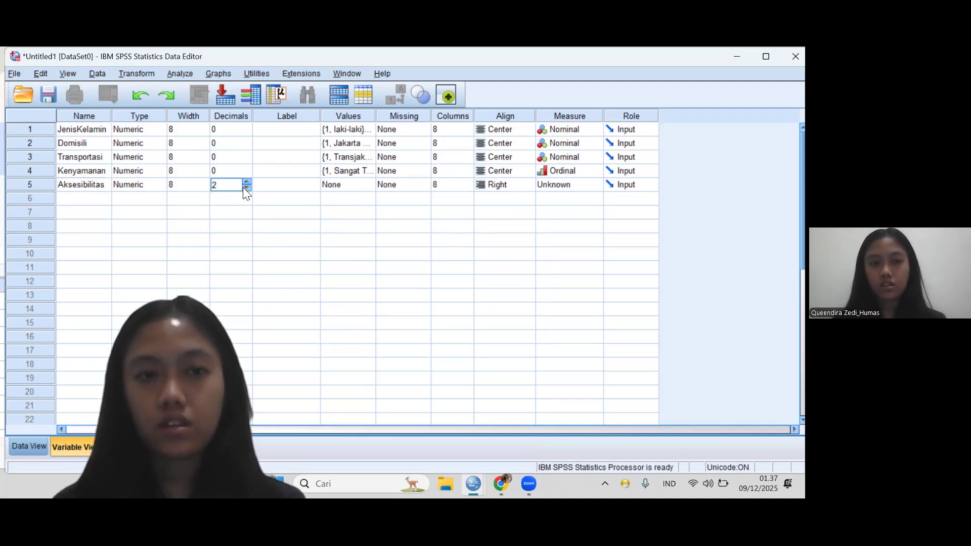
click(244, 188)
Step: Add the value label 1 = "Sangat Tidak Baik" to the Aksesibilitas variable
click(344, 186)
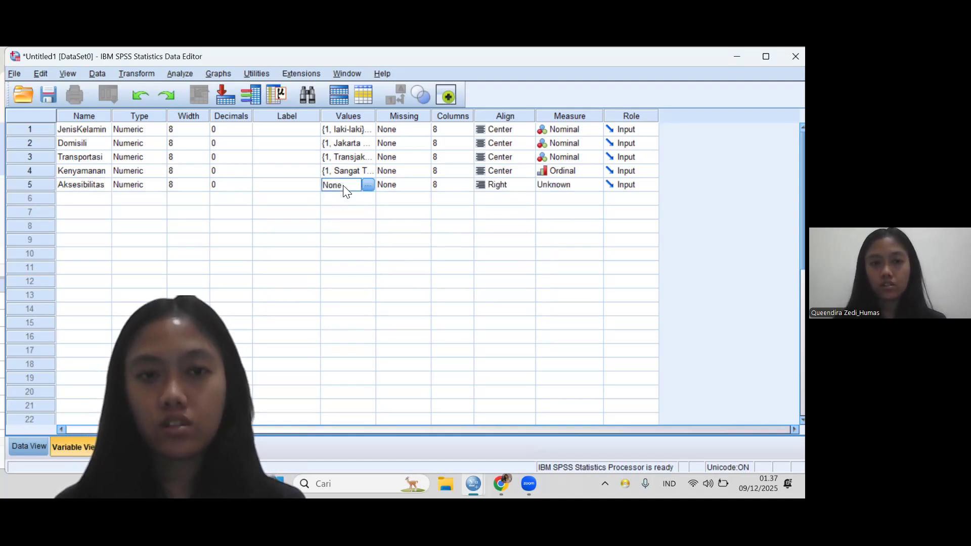
click(368, 186)
text(1)
click(357, 238)
text(S)
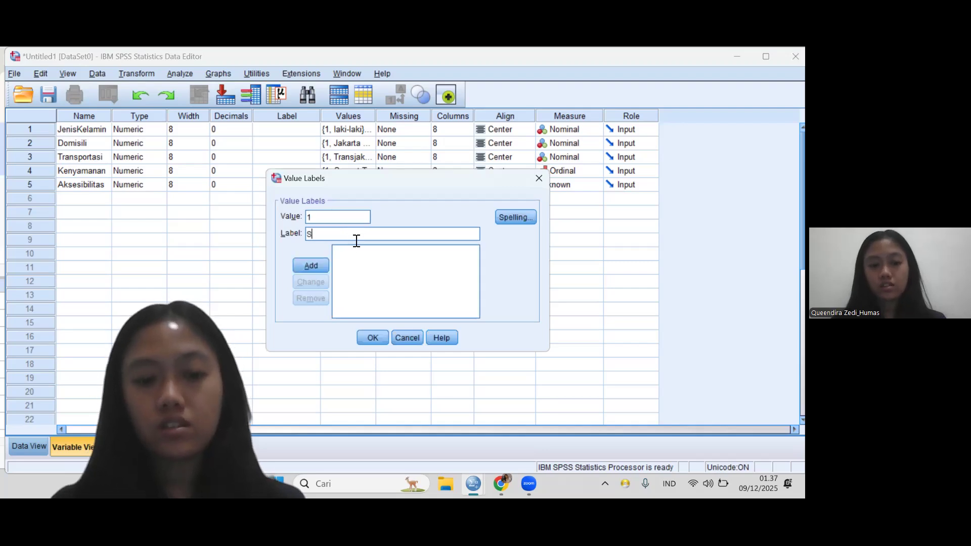
text(angat Tidak )
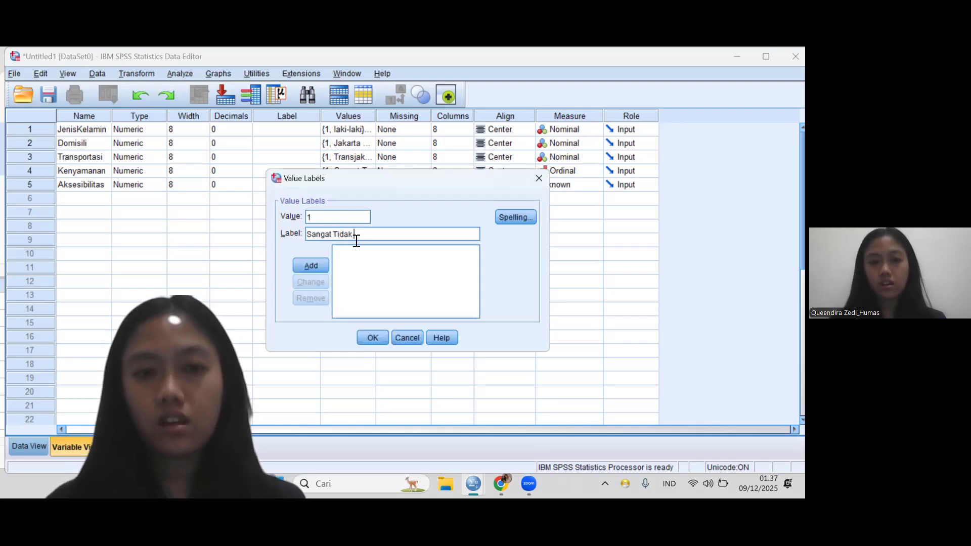
text(Baik)
click(320, 262)
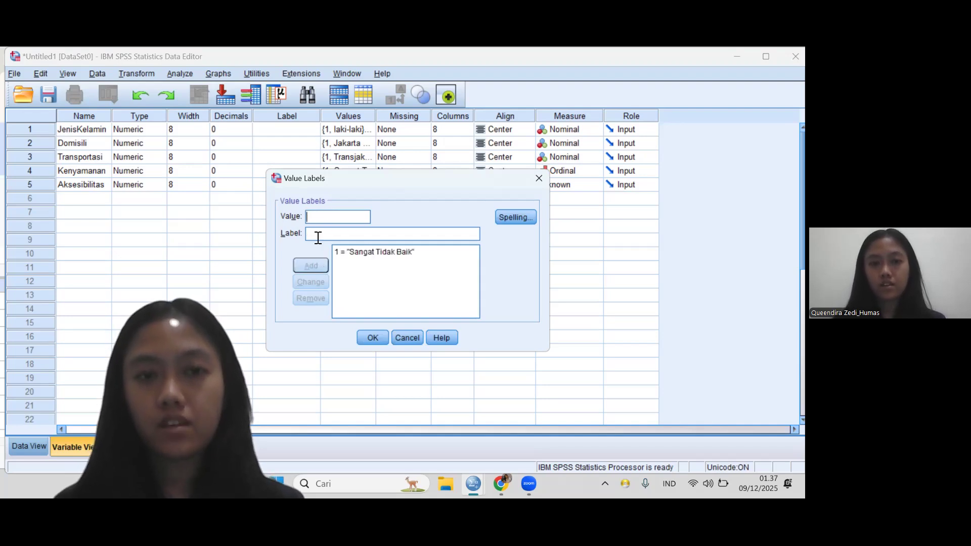
Step: Add the value label 2 = "Tidak Baik" to the Aksesibilitas variable
text(2)
click(336, 236)
text(Tidak Baik)
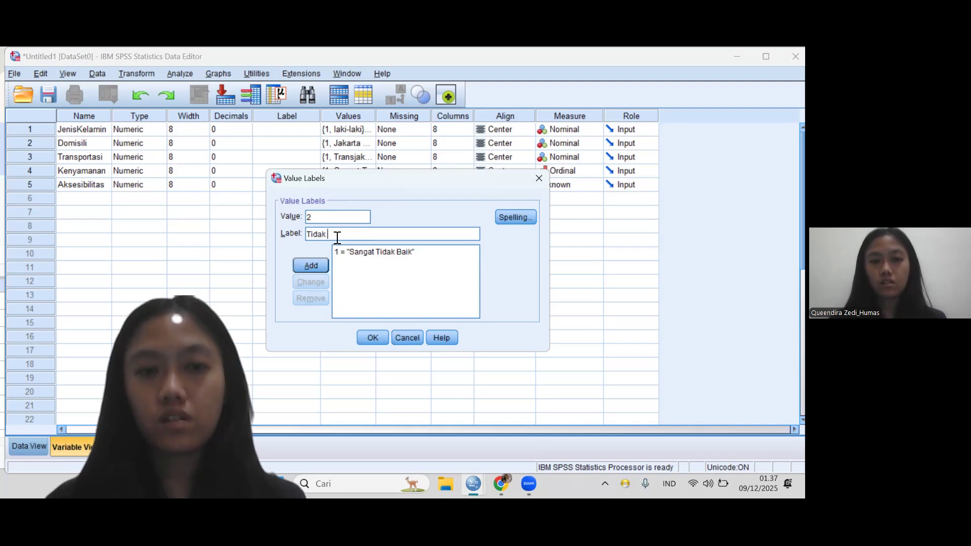
click(310, 265)
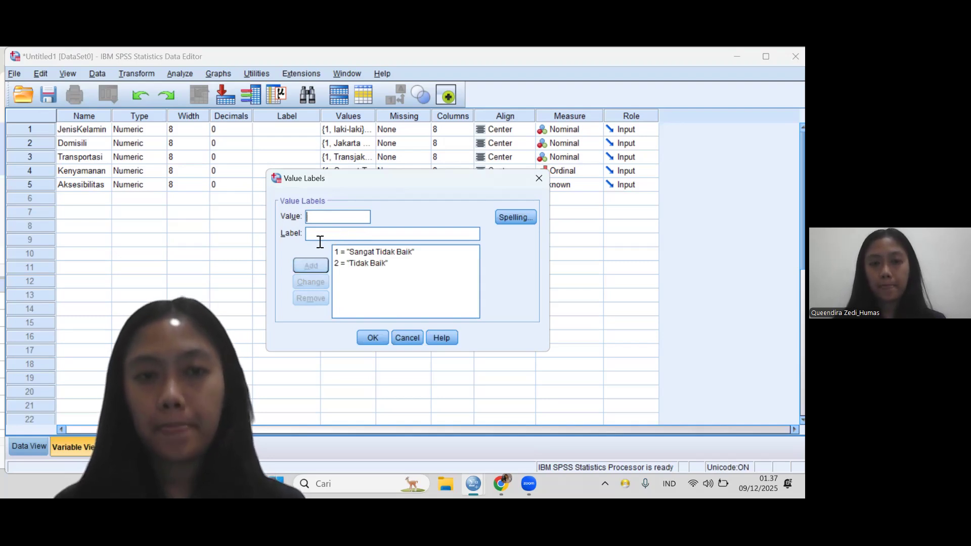
Step: Add the value label 3 = "Netral" to the Aksesibilitas variable
text(3)
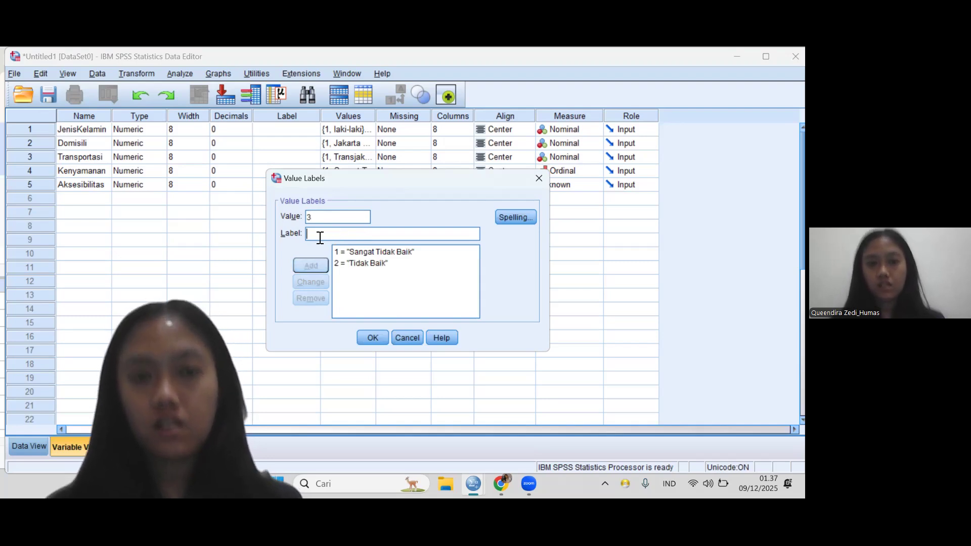
text(Netra)
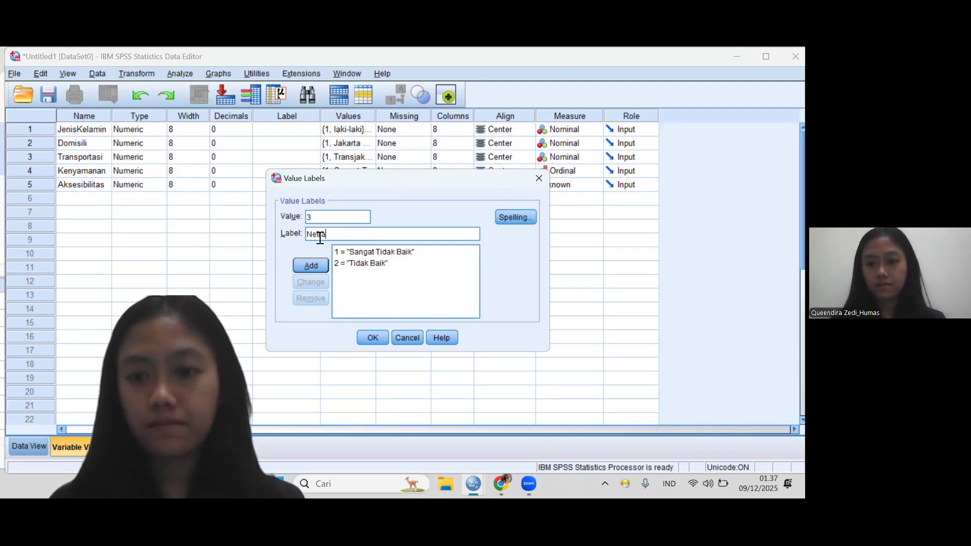
text(l)
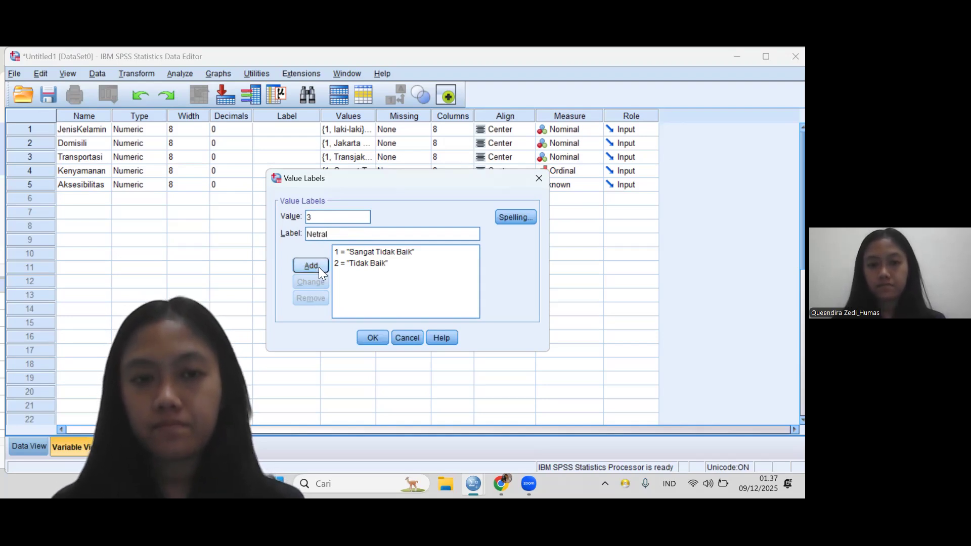
click(320, 267)
Step: Add the value label 4 = "baik" to the Aksesibilitas variable
text(4)
click(330, 236)
text(b)
key(BackSpace)
text(baik)
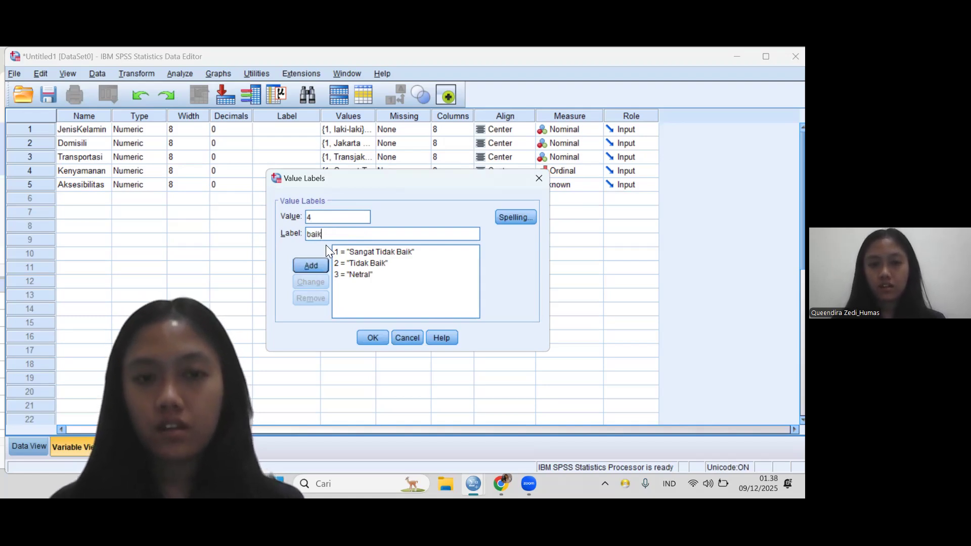
click(318, 263)
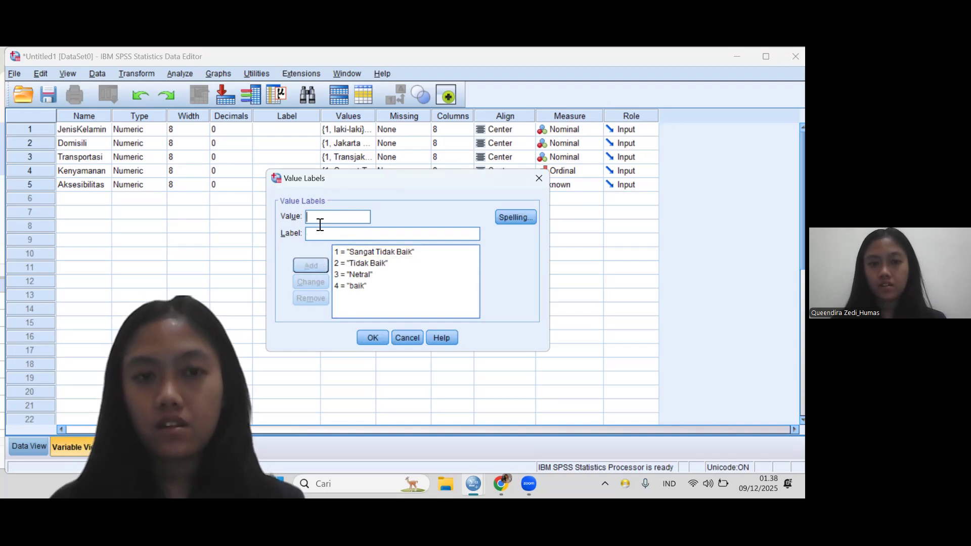
Step: Add the value label 5 = "sangat Baik" to the Aksesibilitas variable and apply its value labels
text(5)
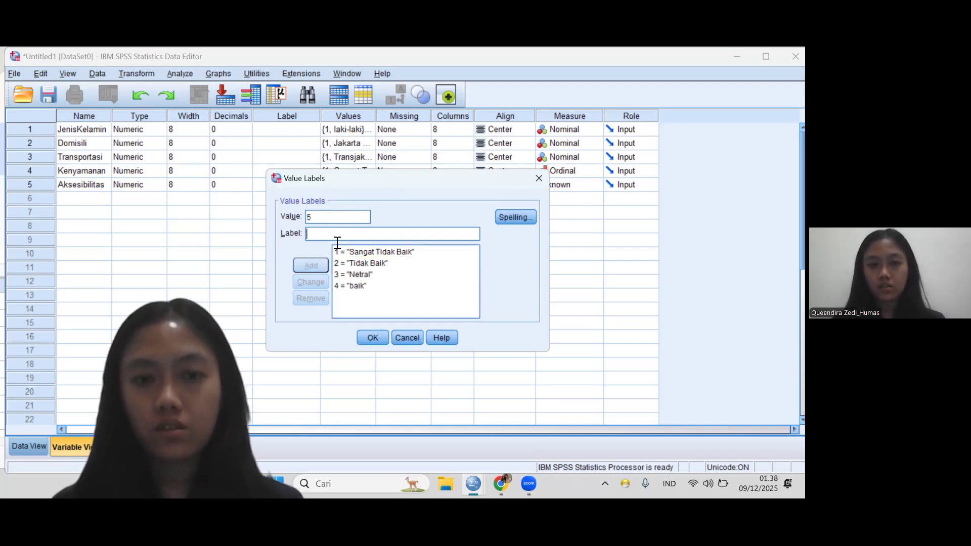
text(sangat Baik)
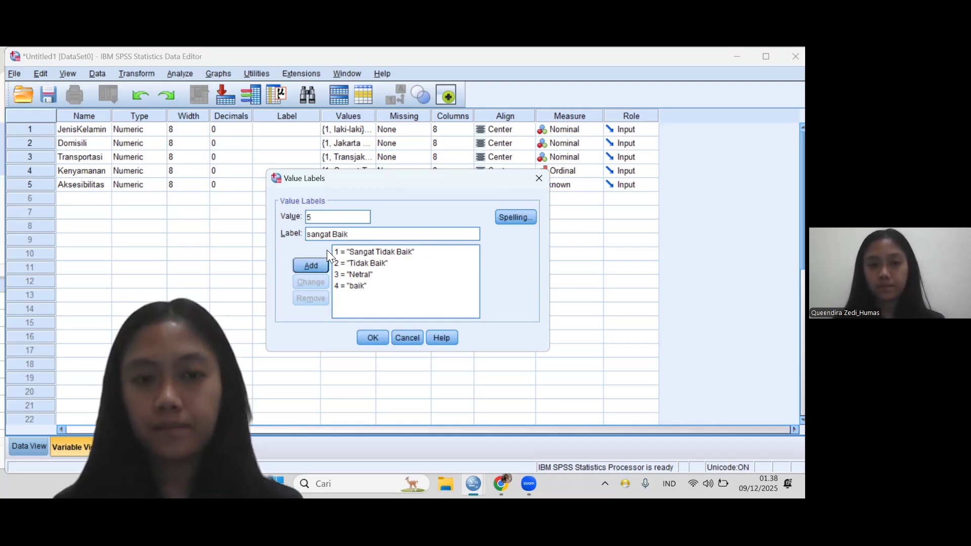
click(315, 268)
click(376, 339)
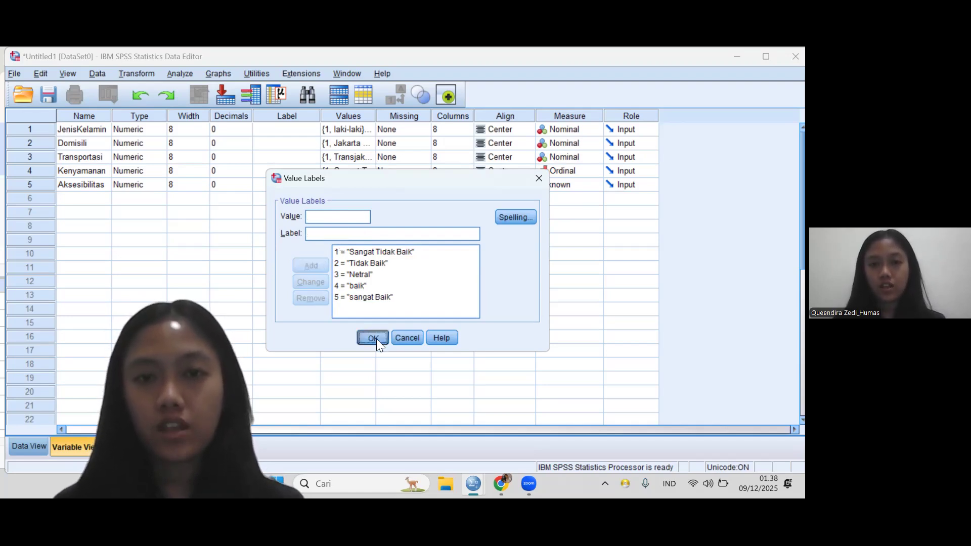
Step: Set the Aksesibilitas variable's alignment to Center and its measurement level to Ordinal
click(497, 182)
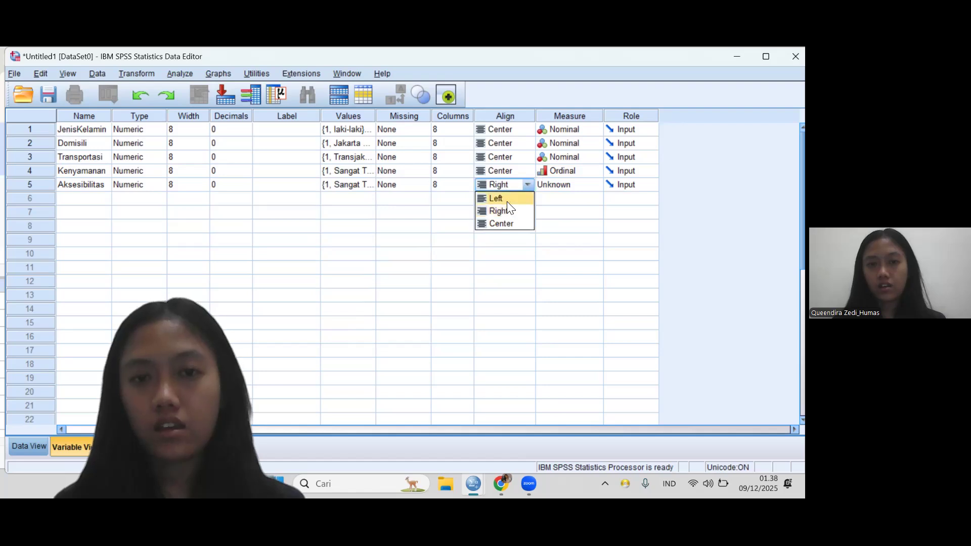
click(517, 221)
click(559, 191)
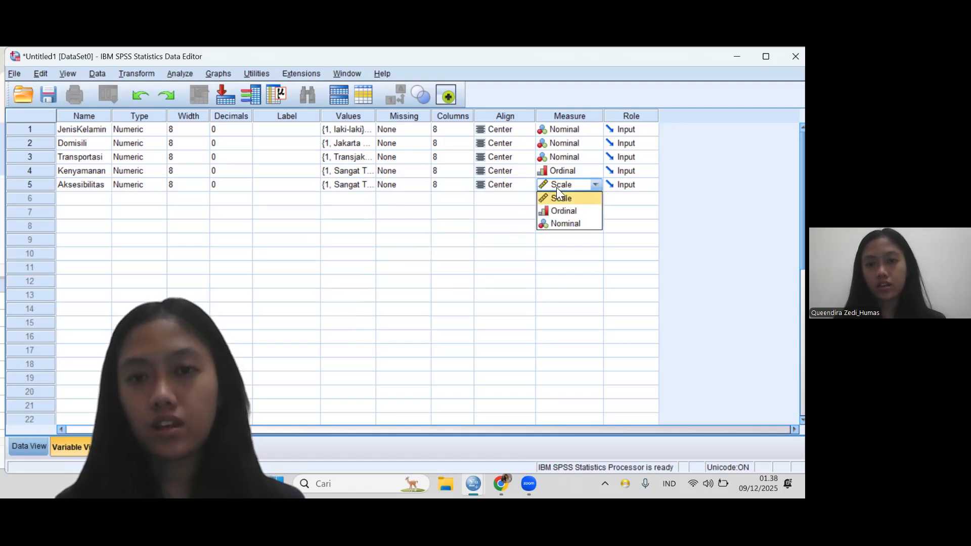
click(570, 216)
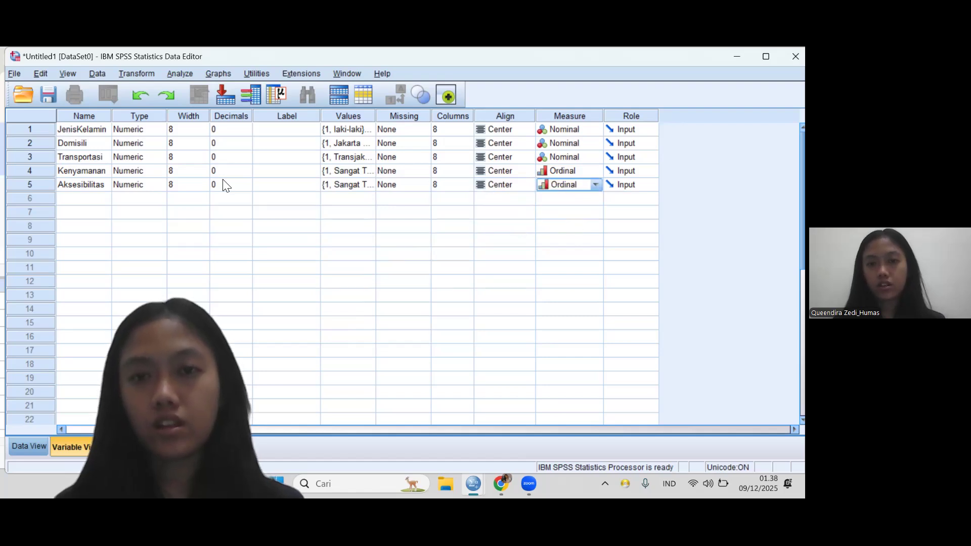
Step: Create a sixth variable named Kemudahan and set its decimals to 0
click(80, 200)
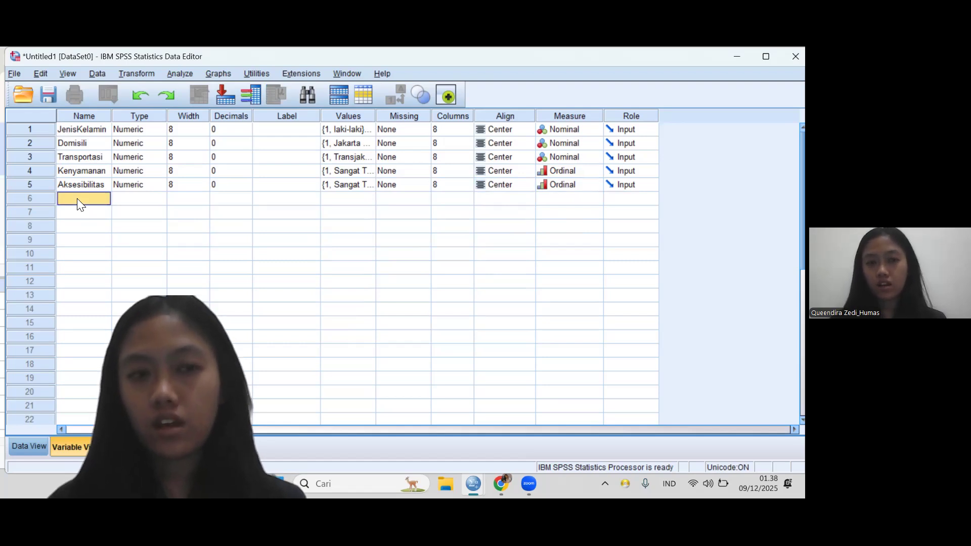
text(Kemudahan)
click(205, 201)
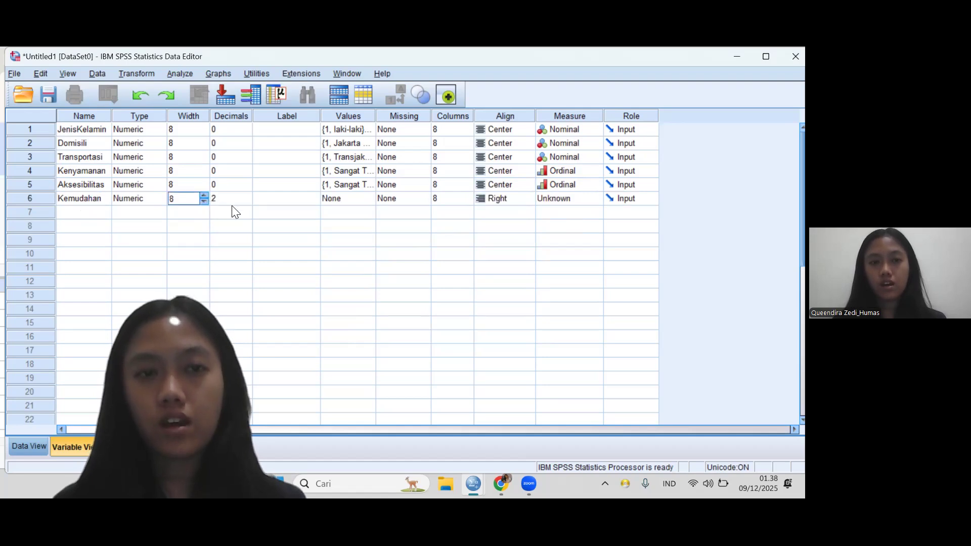
click(237, 201)
double_click(247, 201)
Step: Add the value label 1 = "sangat Tidak Mmudah" to the Kemudahan variable
click(338, 200)
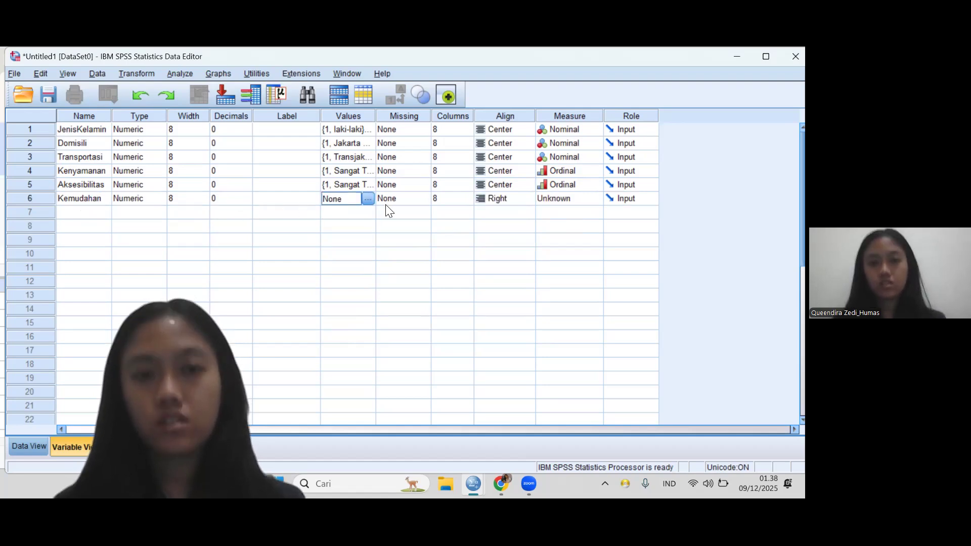
click(367, 199)
text(1)
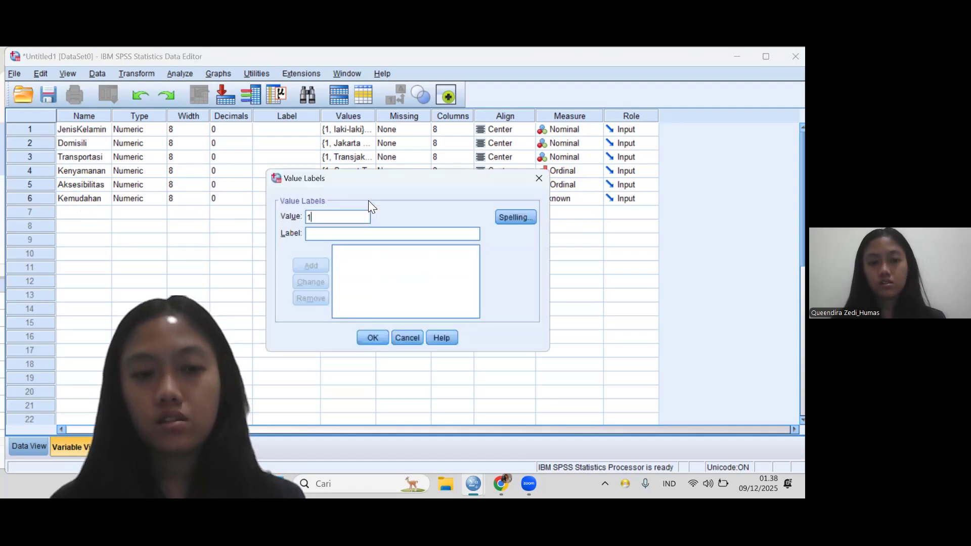
click(362, 236)
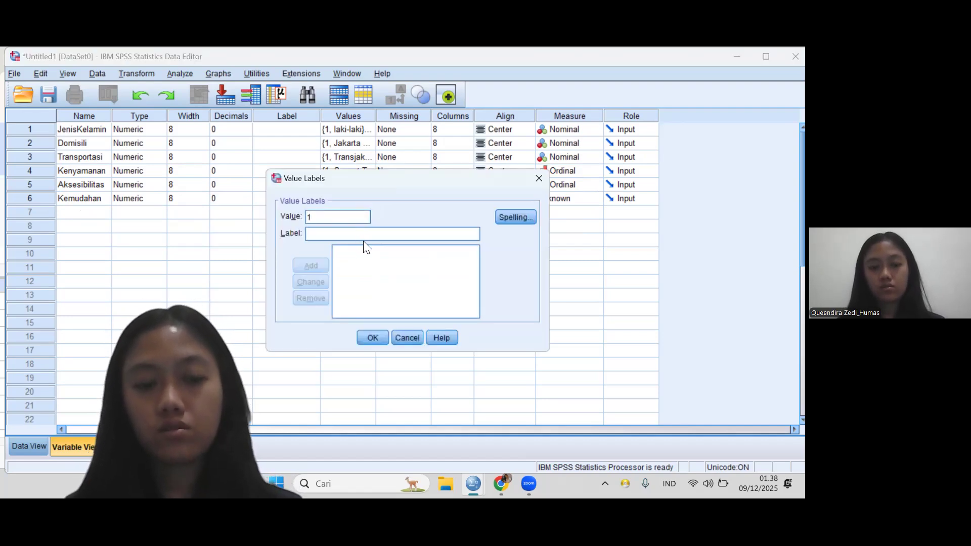
text(Sangat Mudah)
key(BackSpace)
key(BackSpace)
key(BackSpace)
key(BackSpace)
key(BackSpace)
key(BackSpace)
key(BackSpace)
key(BackSpace)
key(BackSpace)
key(BackSpace)
key(BackSpace)
key(BackSpace)
text(sangat Tidak Mmudah)
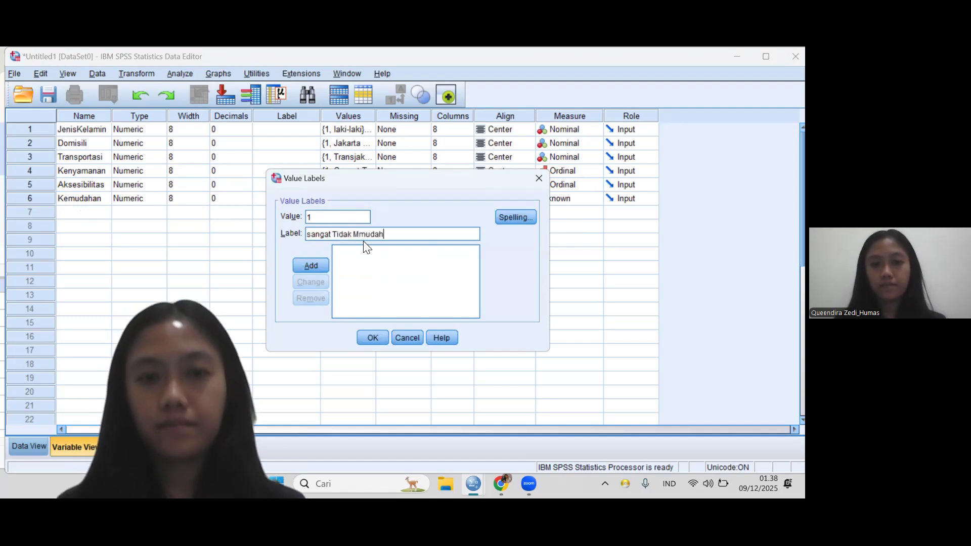
click(313, 266)
Step: Add the value label 2 = "Tidak Mudah" to the Kemudahan variable
text(2)
click(330, 236)
text(Tidak muda)
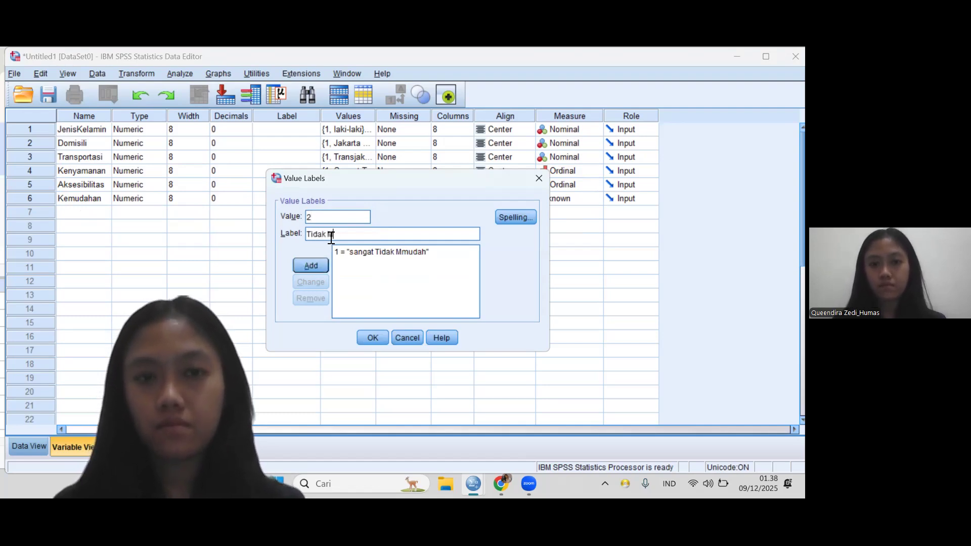
text(h)
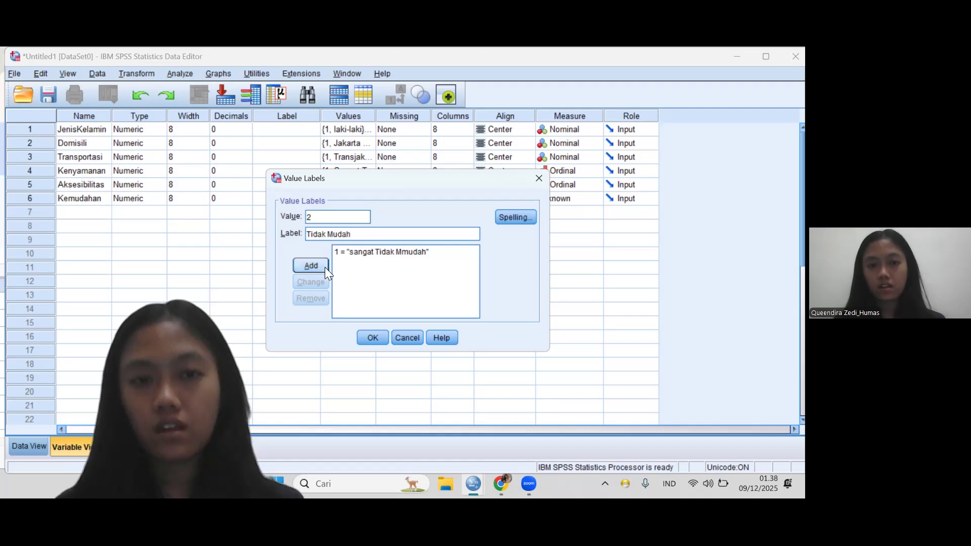
click(324, 266)
Step: Add the value label 3 = "Netral" to the Kemudahan variable
text(3)
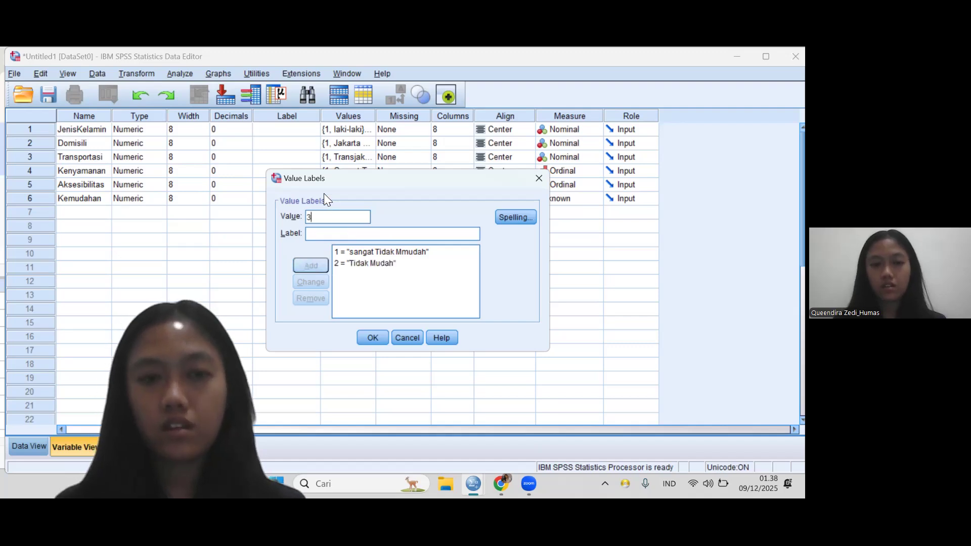
click(409, 235)
text(M)
key(BackSpace)
text(Netral)
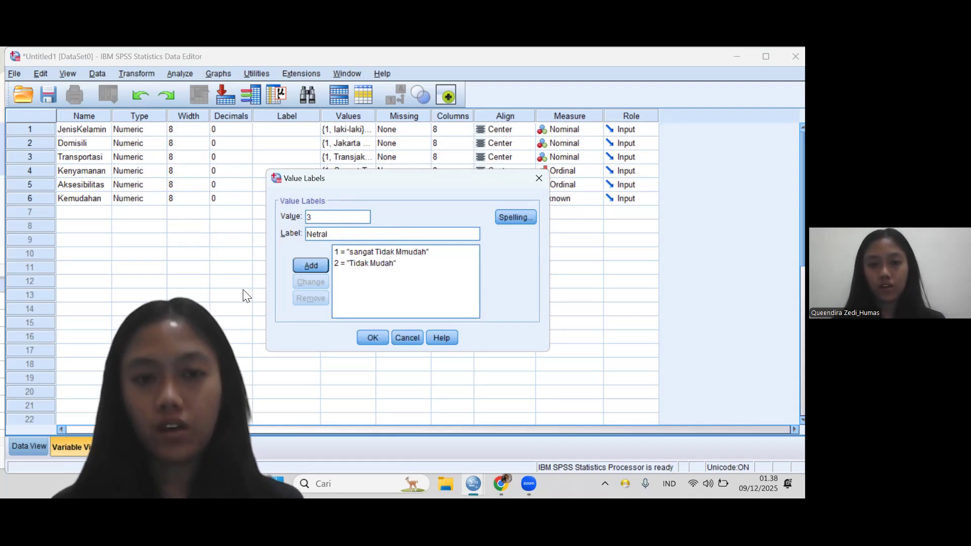
click(305, 264)
Step: Add the value label 4 = "Mudah" to the Kemudahan variable
text(4)
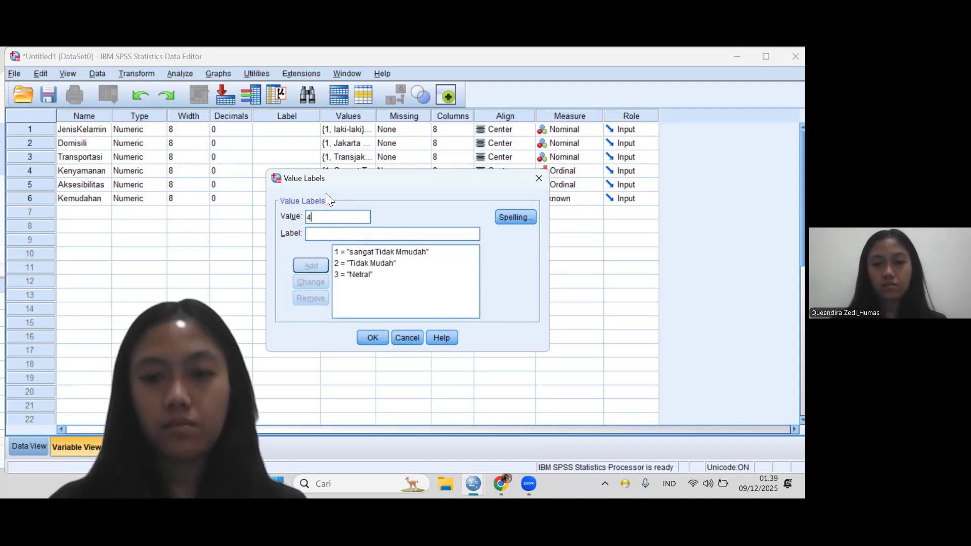
click(372, 233)
text(Mudah)
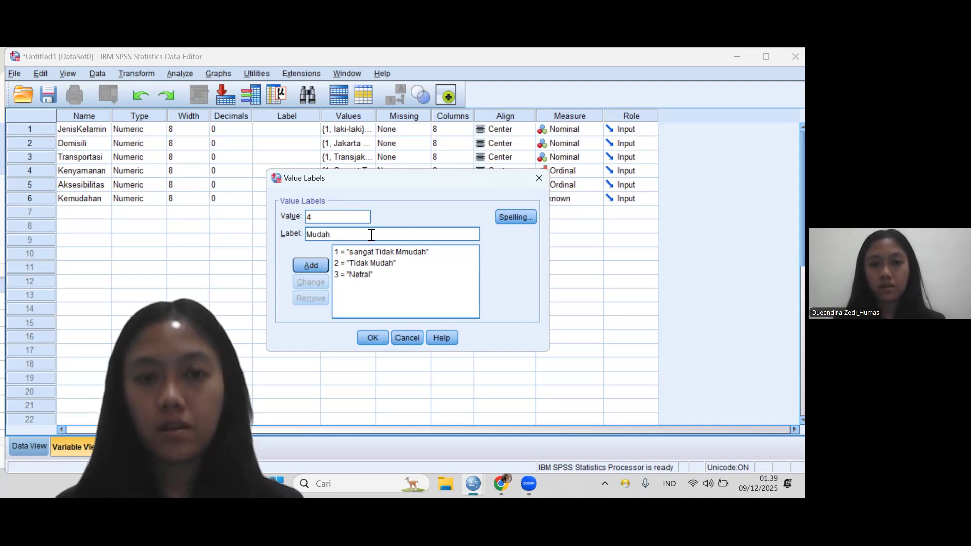
click(321, 264)
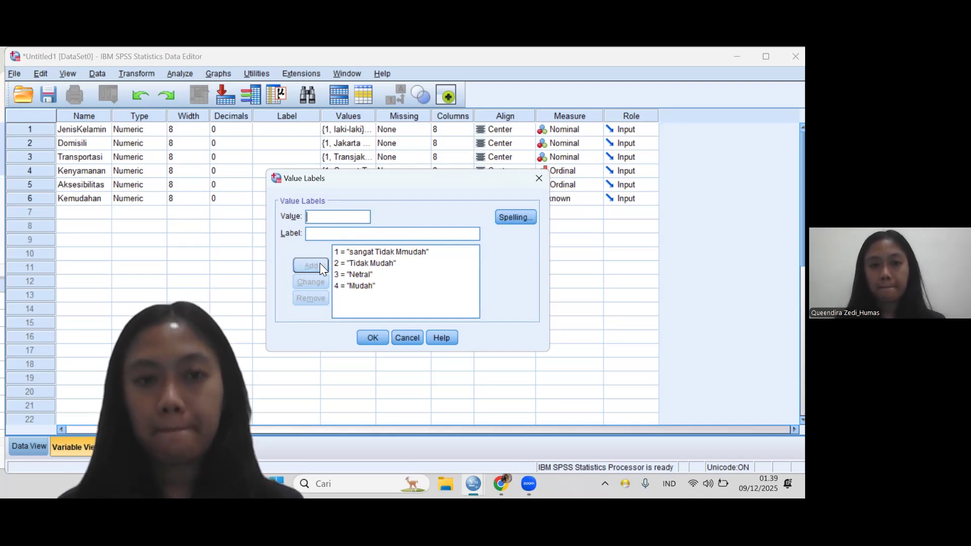
Step: Add the value label 5 = "Sangat Mudah" to the Kemudahan variable and apply its value labels
text(5)
click(328, 234)
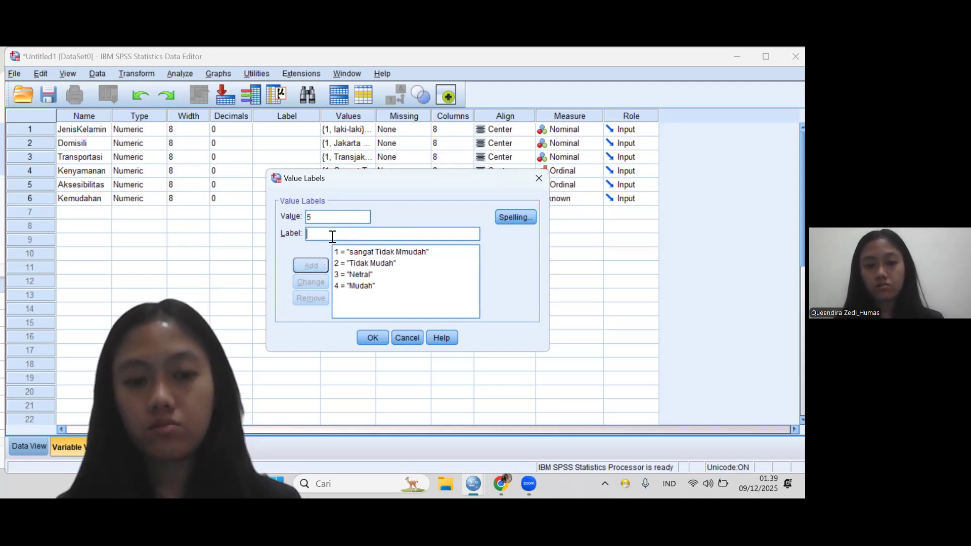
text(Sangat Mudah)
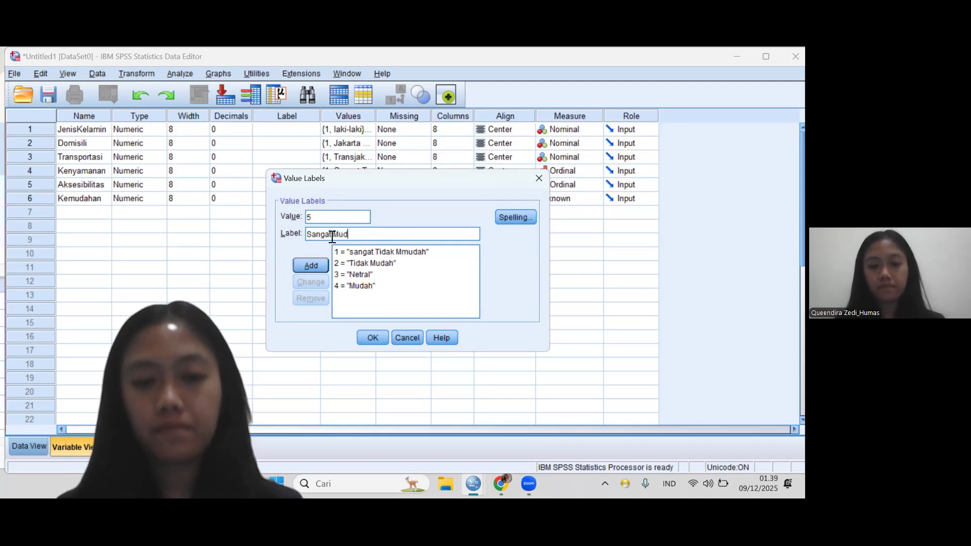
click(314, 264)
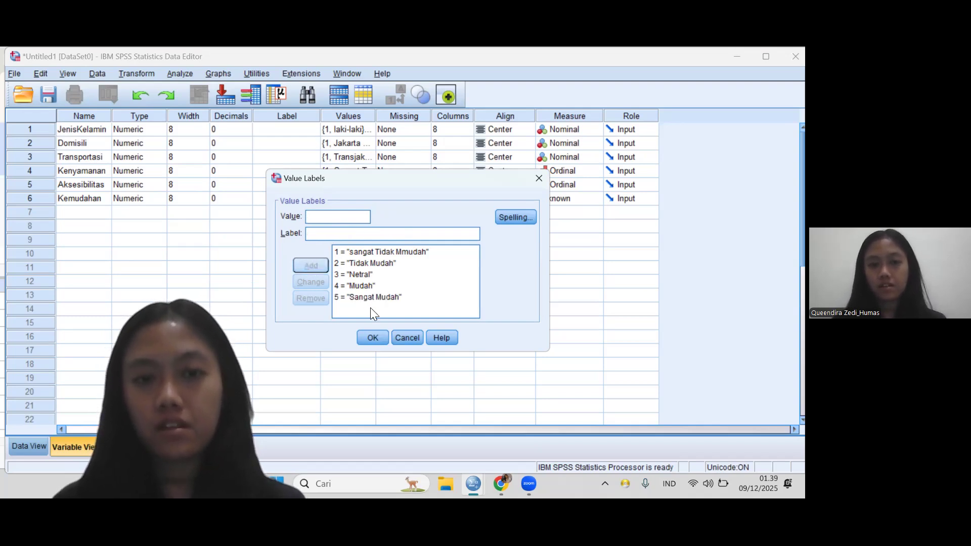
click(377, 337)
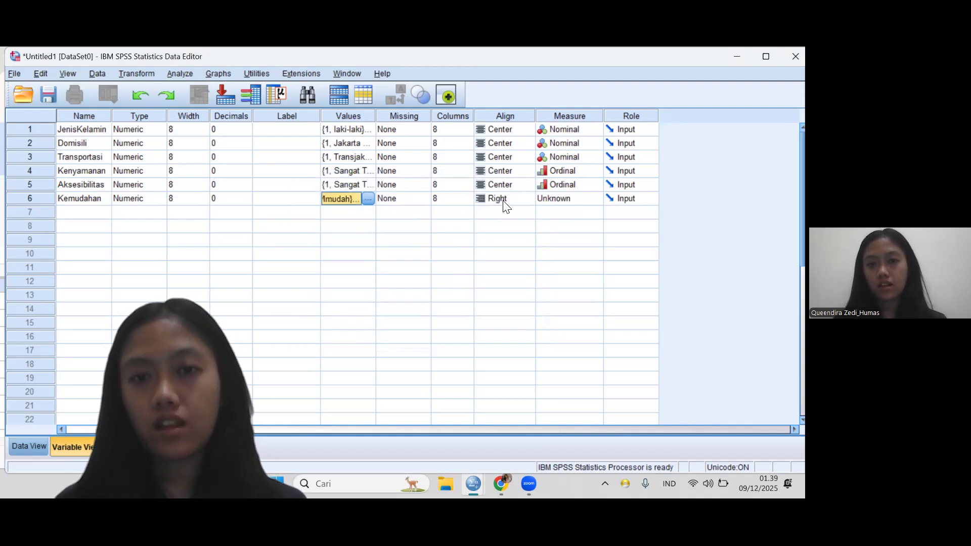
Step: Set the Kemudahan variable's alignment to Center and its measurement level to Ordinal
click(505, 200)
click(517, 235)
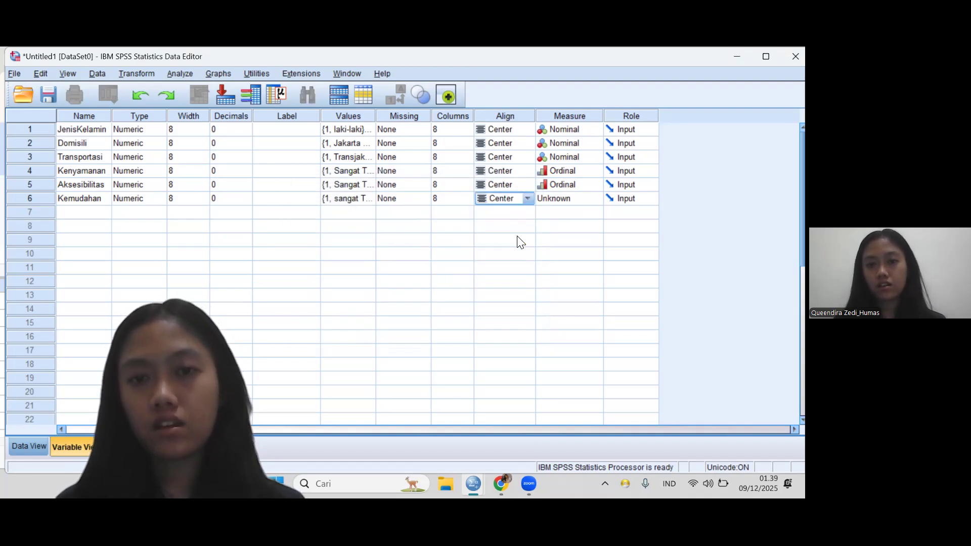
click(562, 199)
click(570, 226)
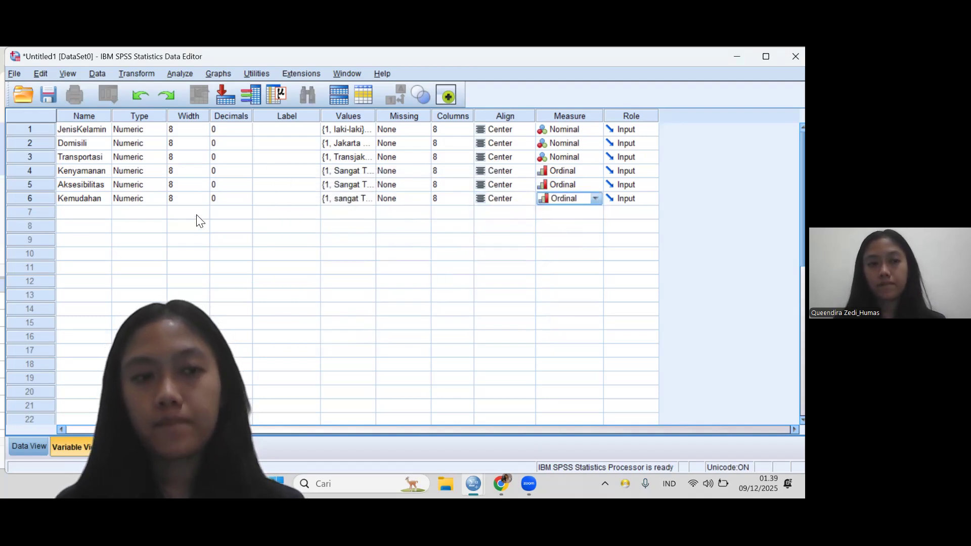
Step: Create a seventh variable named FrekuensiPenggunaan and set its decimals to 0
click(81, 214)
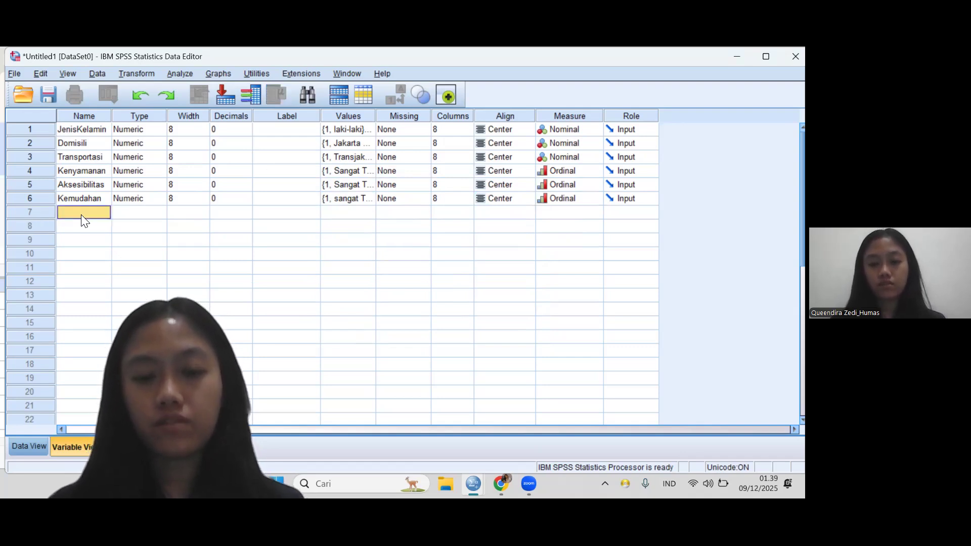
text(Fre)
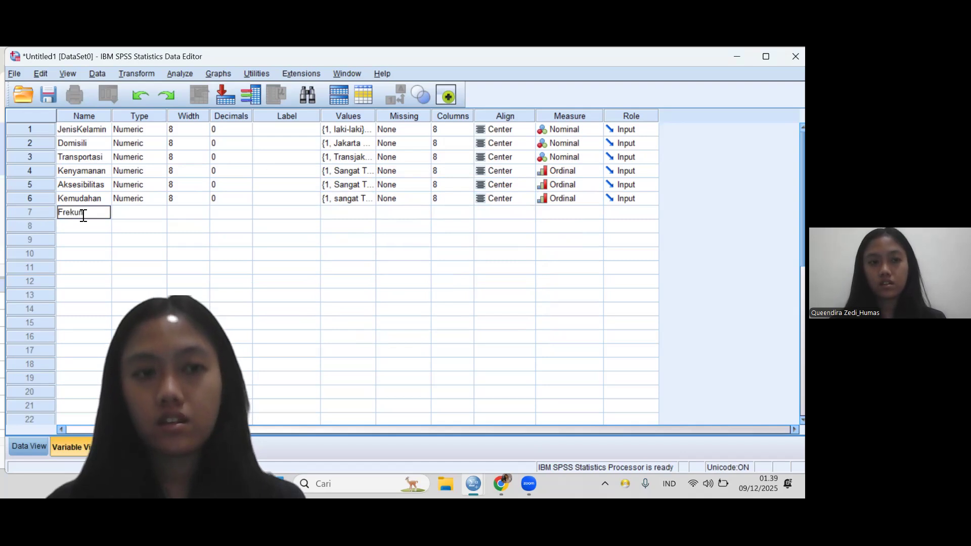
text(kuensi)
text(Penggunaan)
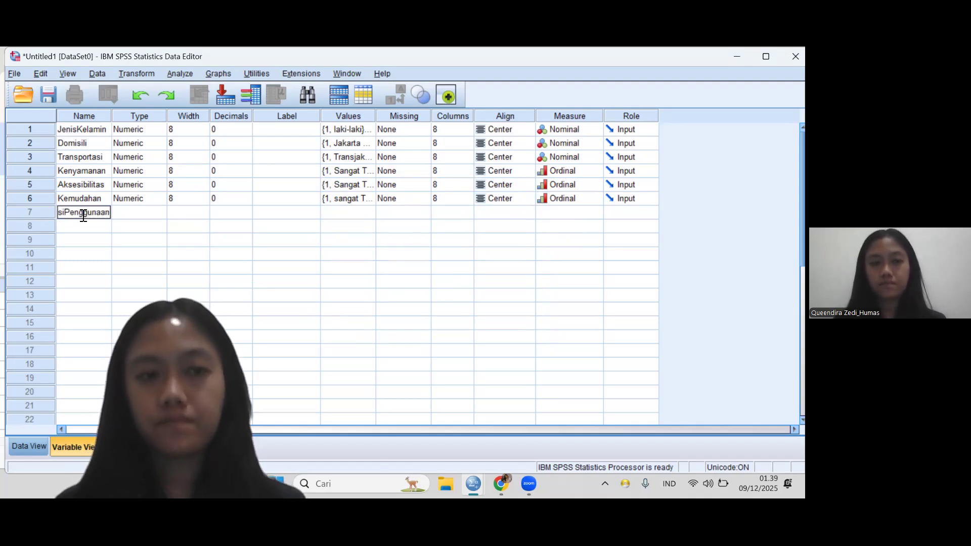
click(236, 212)
click(250, 215)
click(250, 214)
Step: Add the value label 1 = "Tidak pernah" to the FrekuensiPenggunaan variable
click(332, 213)
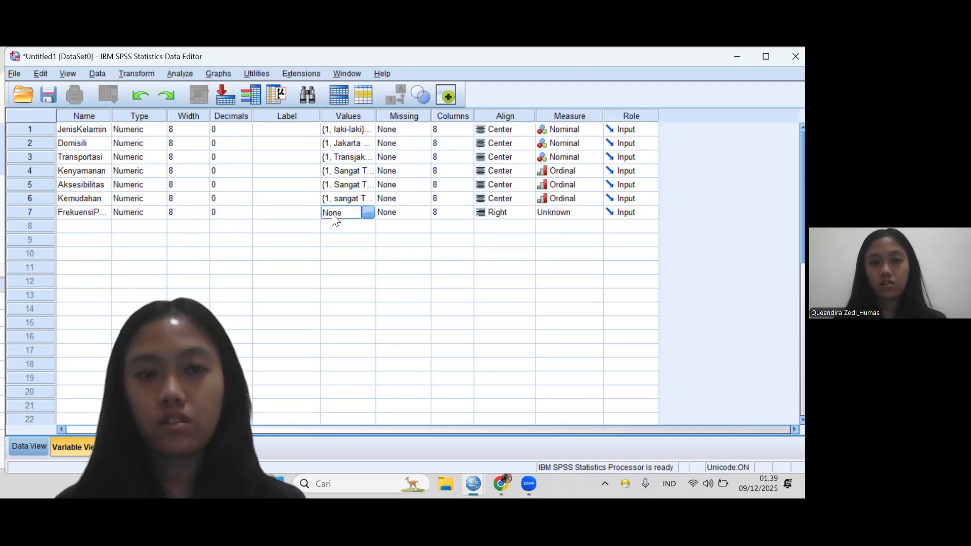
click(368, 213)
text(1)
click(356, 236)
text(Tid)
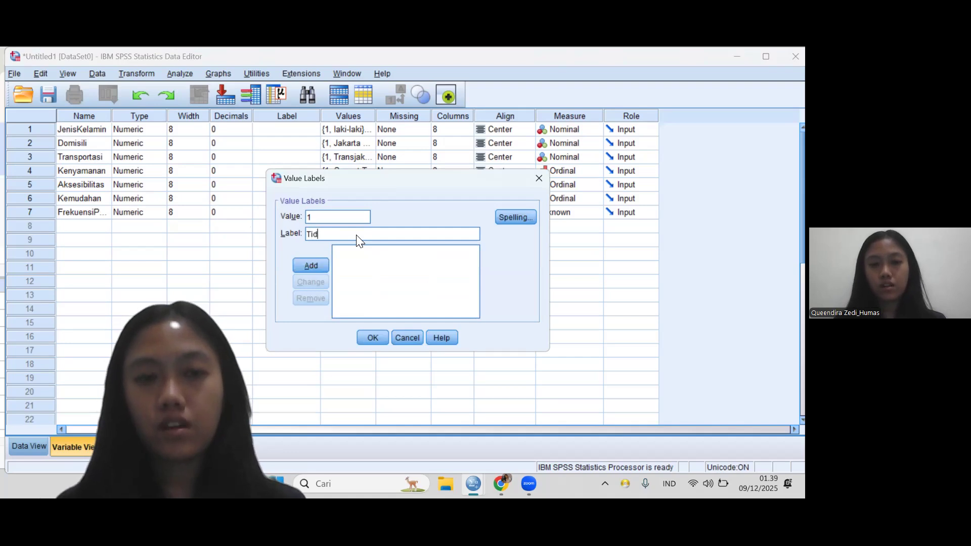
text(ak pernah)
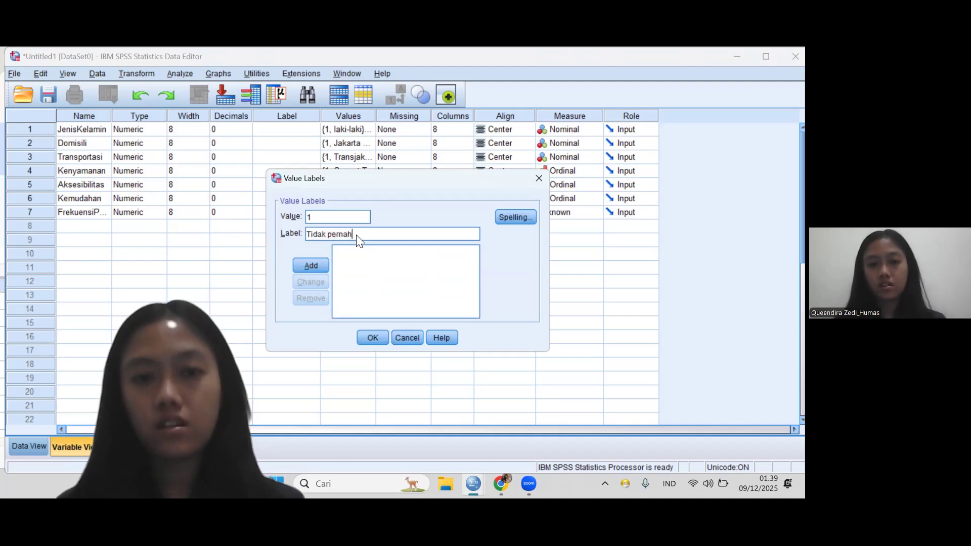
click(316, 264)
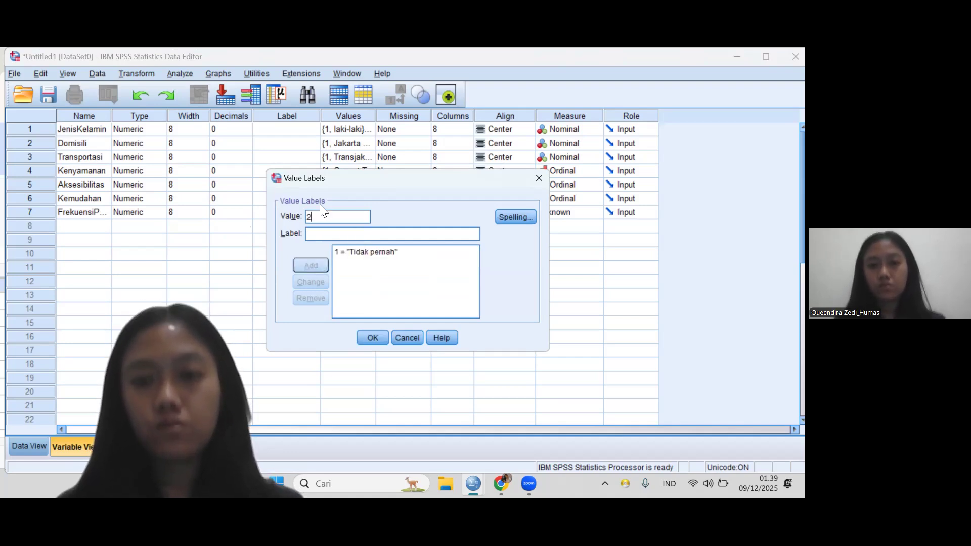
Step: Add the value labels 2 = "Jarang" and 3 = "Terkadang" to the FrekuensiPenggunaan variable
click(363, 232)
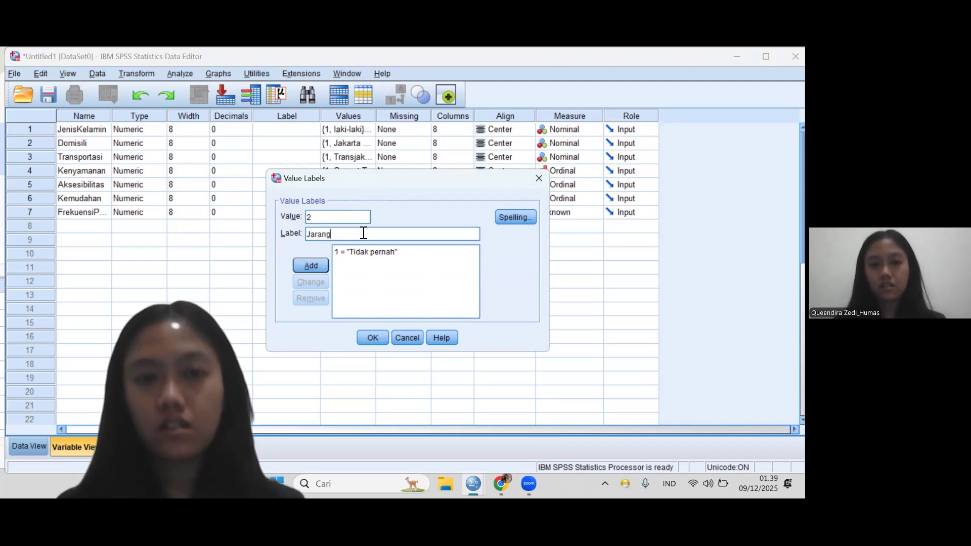
click(319, 264)
click(326, 221)
text(3)
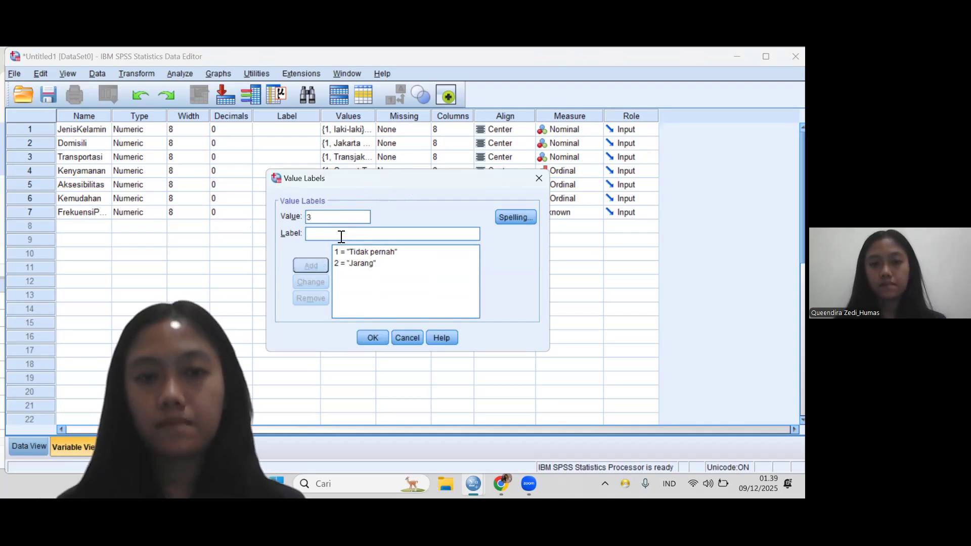
text(Re)
key(BackSpace)
text(Terkadang)
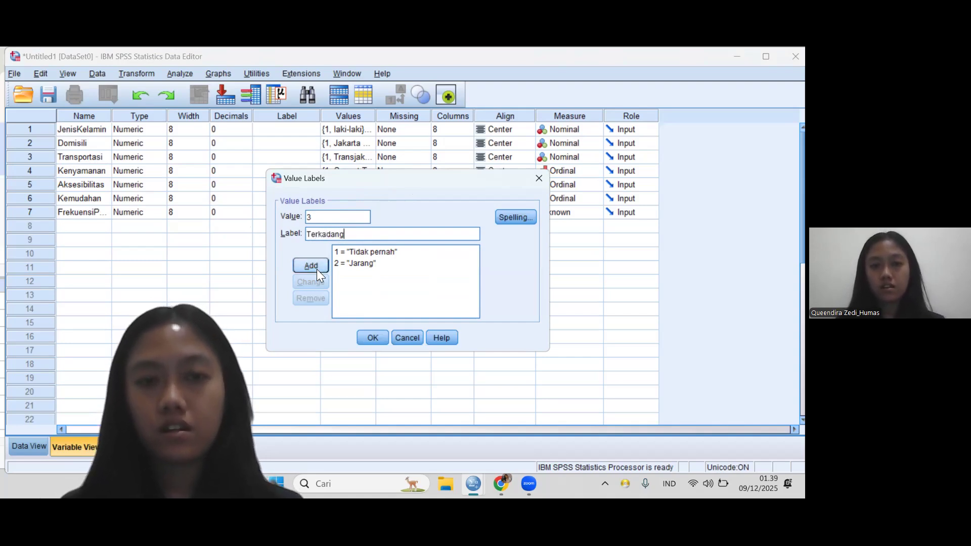
click(317, 270)
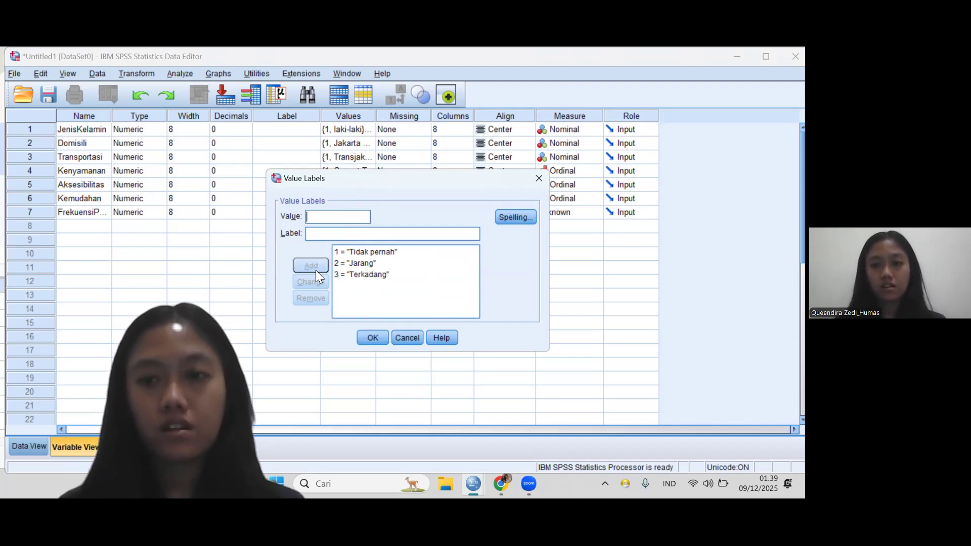
Step: Add the value labels 4 = "Sering" and 5 = "Sangat Sering" to the FrekuensiPenggunaan variable and apply its value labels
text(4)
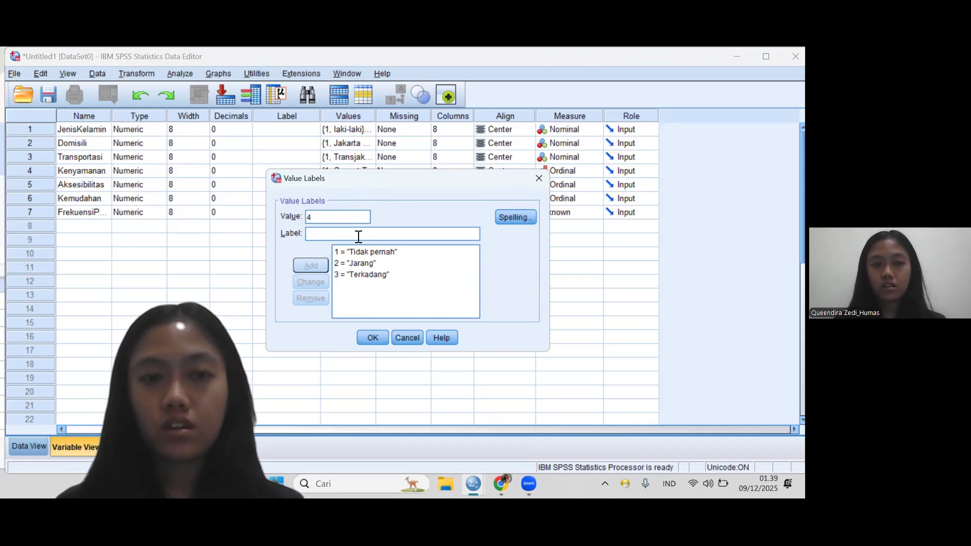
text(Sering)
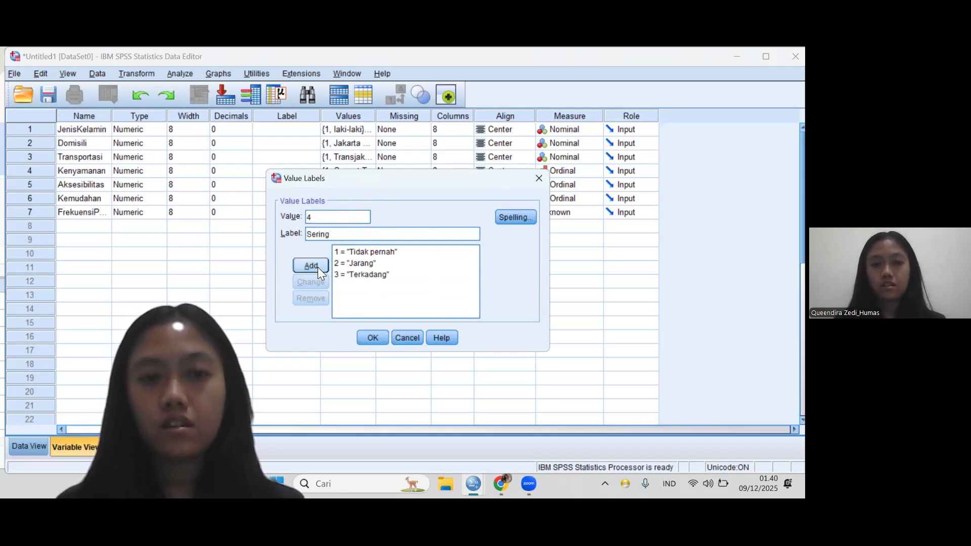
click(317, 267)
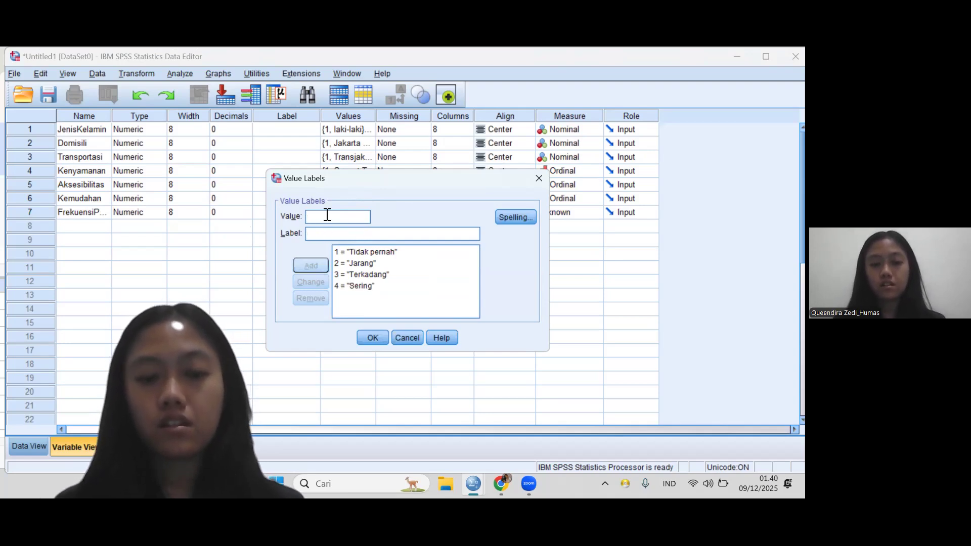
text(Sa)
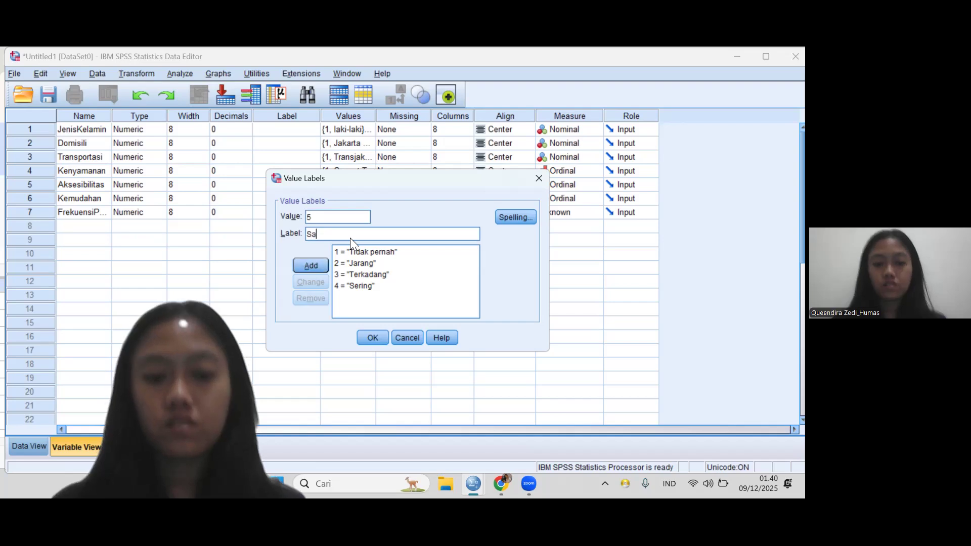
text(nga)
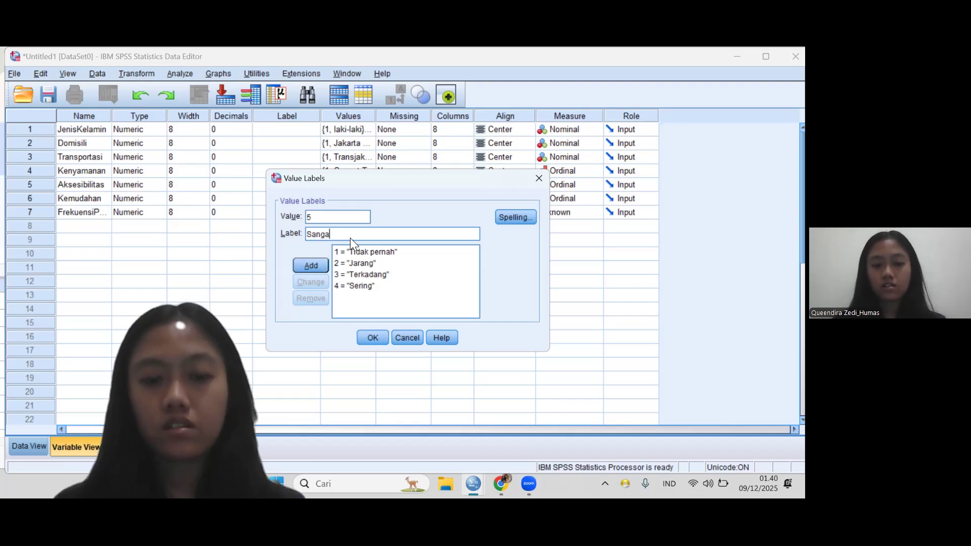
text(t Sering)
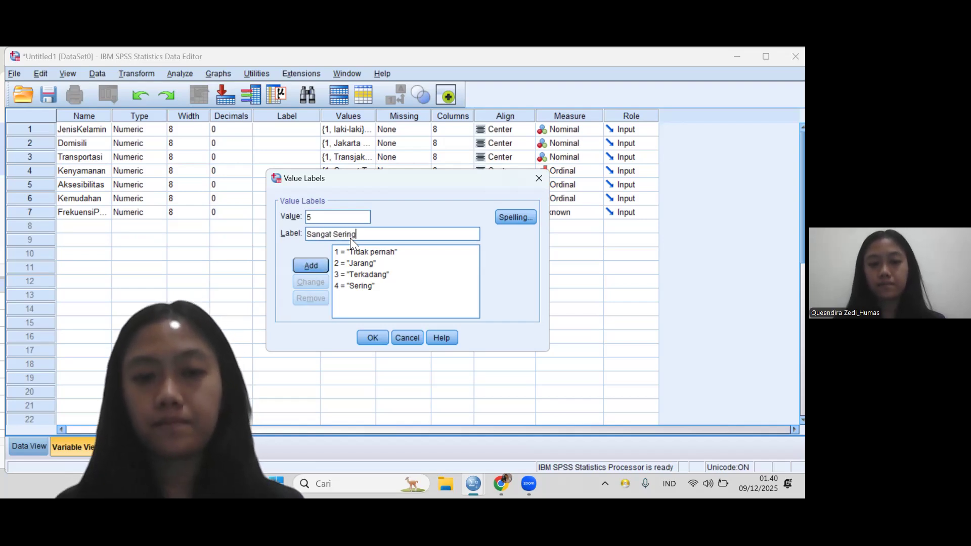
click(309, 267)
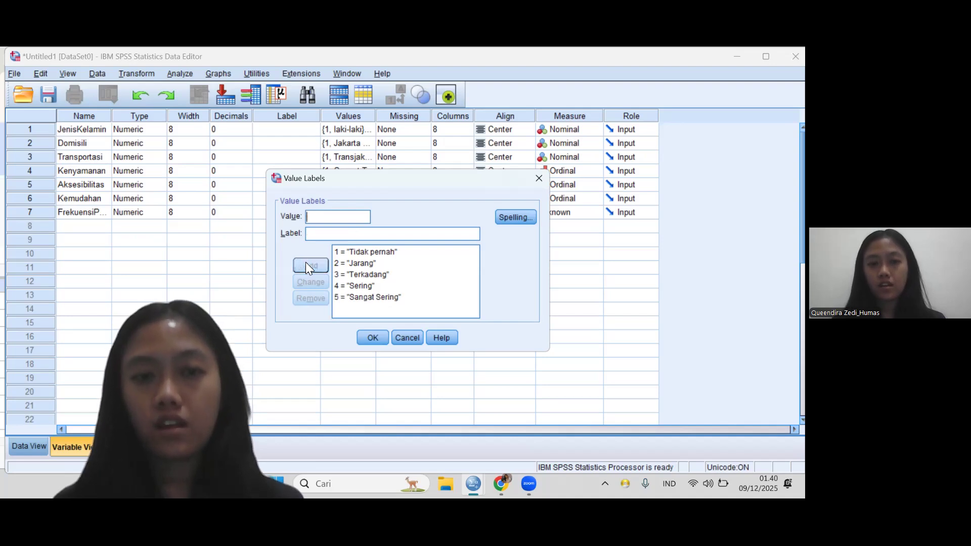
click(374, 337)
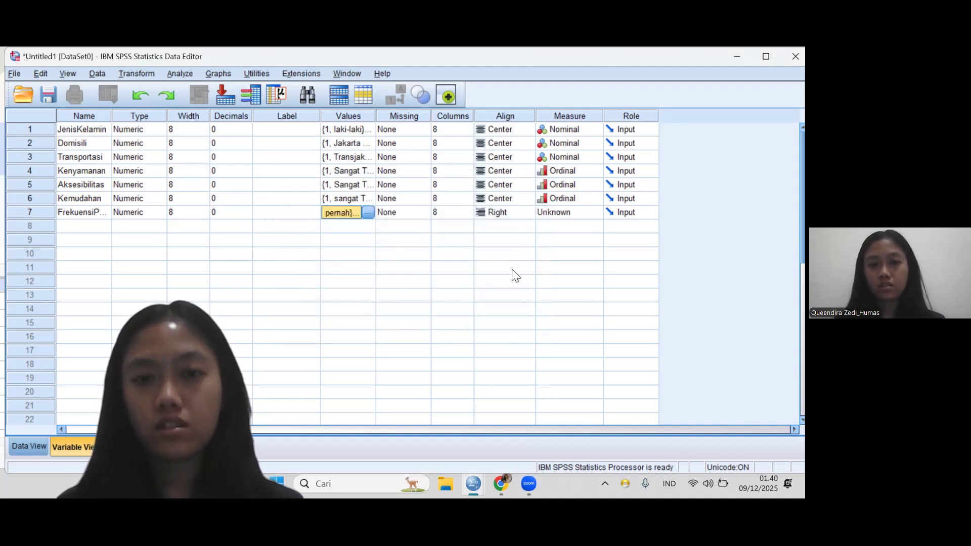
Step: Set the FrekuensiPenggunaan variable's alignment to Center and its measurement level to Ordinal
click(498, 215)
click(528, 212)
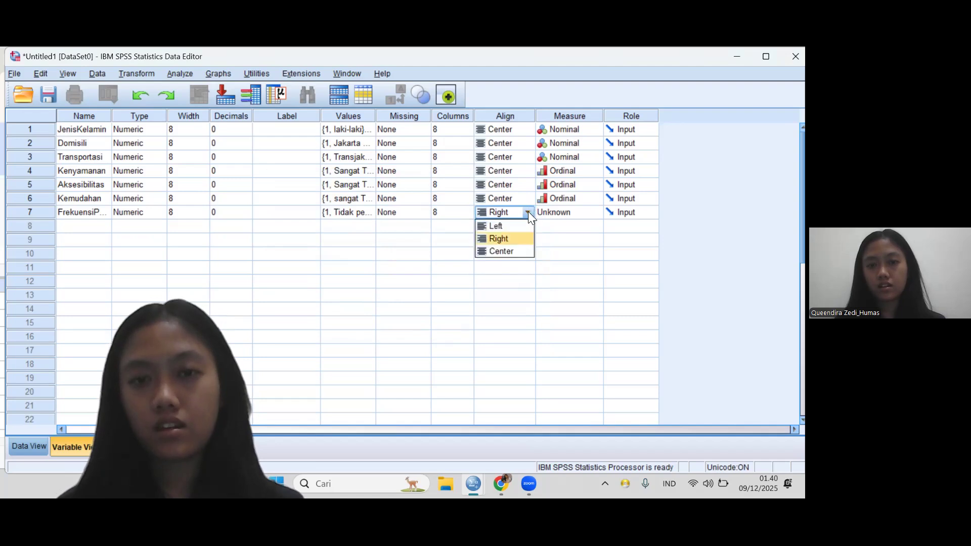
click(520, 250)
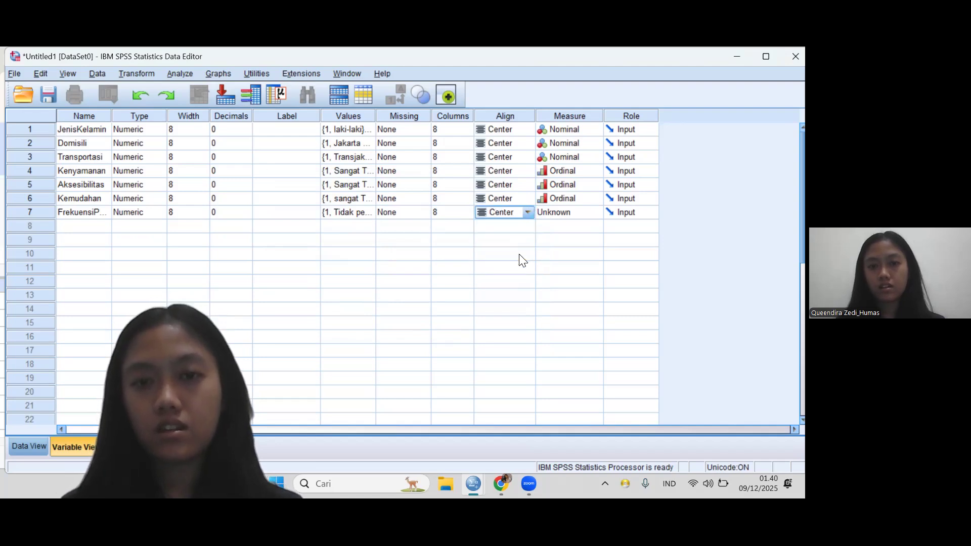
click(551, 214)
click(568, 239)
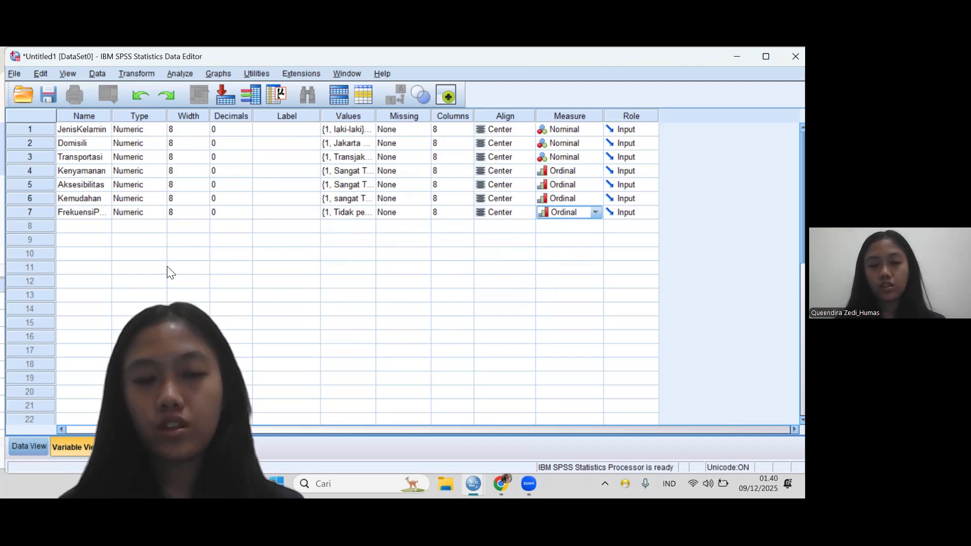
Step: Select the first JenisKelamin cell in Data View, and switch to the survey spreadsheet in Google Sheets
click(38, 446)
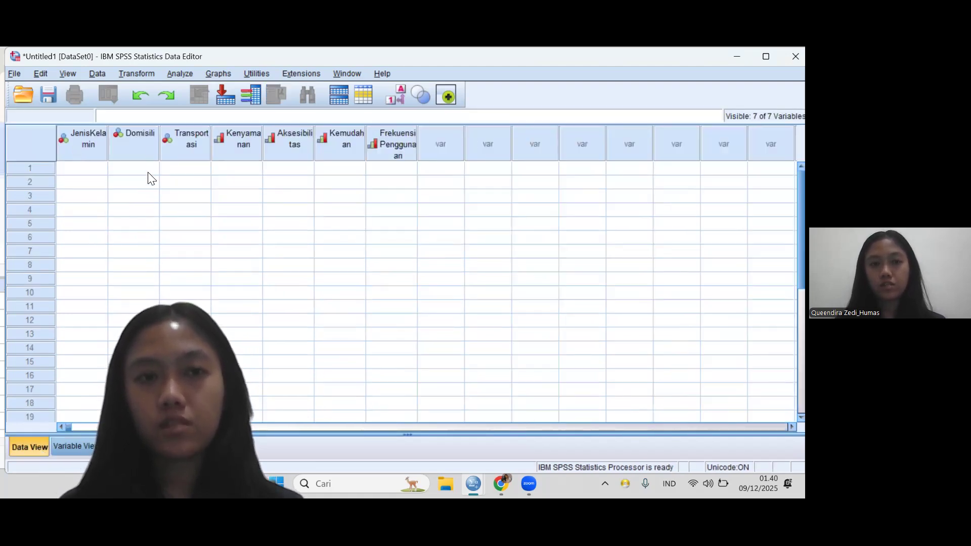
click(71, 172)
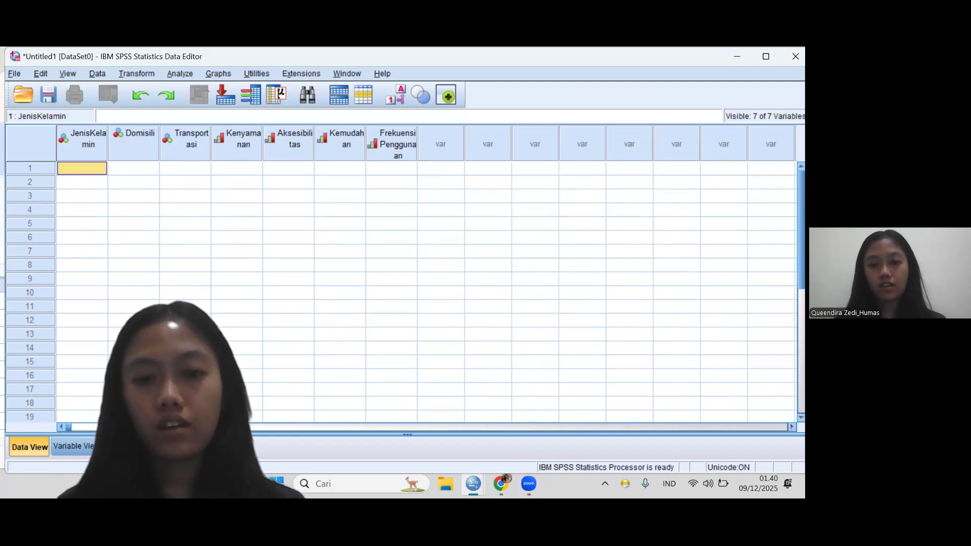
click(501, 484)
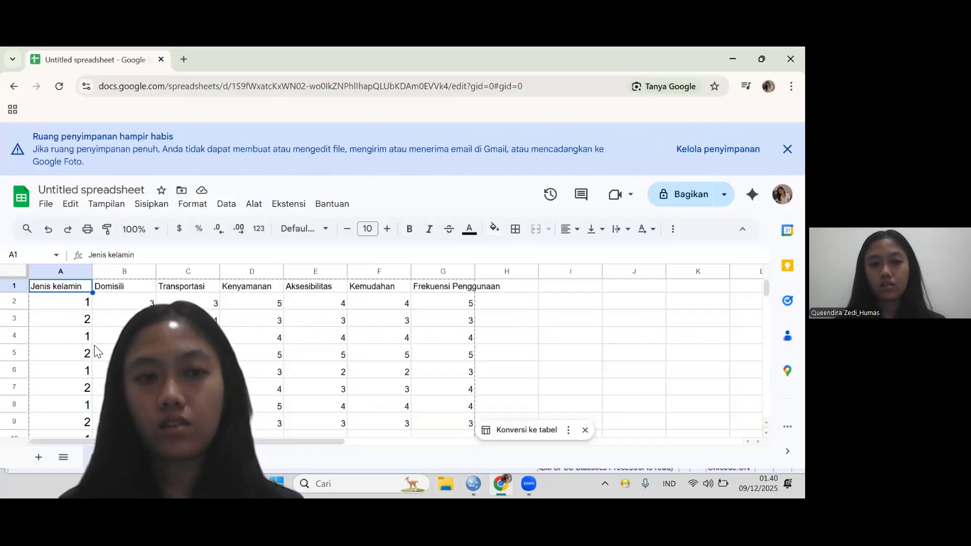
scroll(76, 311, down, 1)
drag(63, 296, 440, 348)
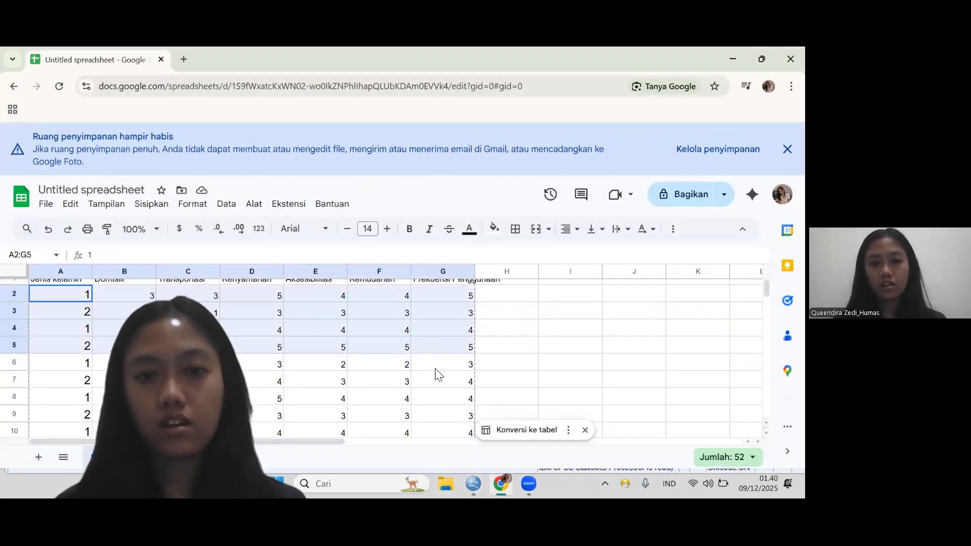
drag(425, 449, 419, 476)
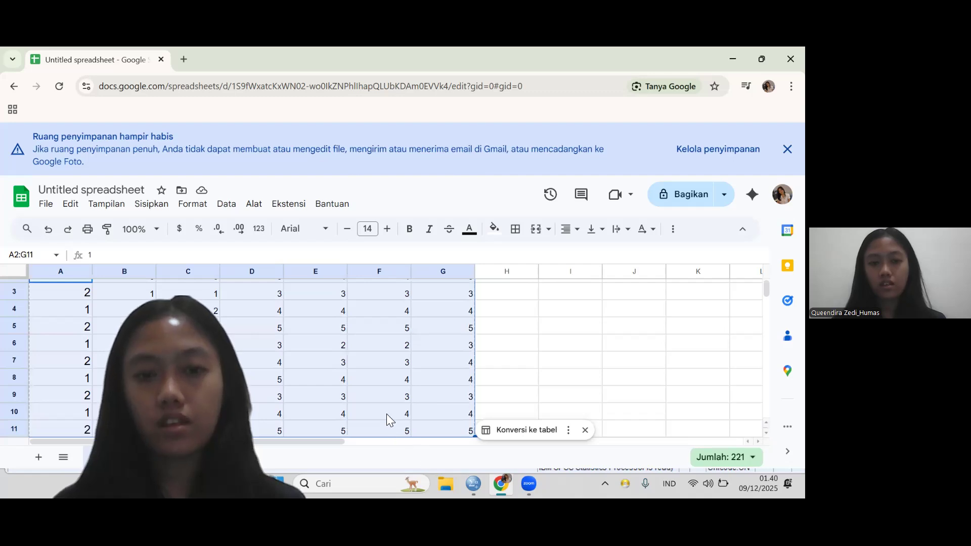
scroll(387, 414, down, 1)
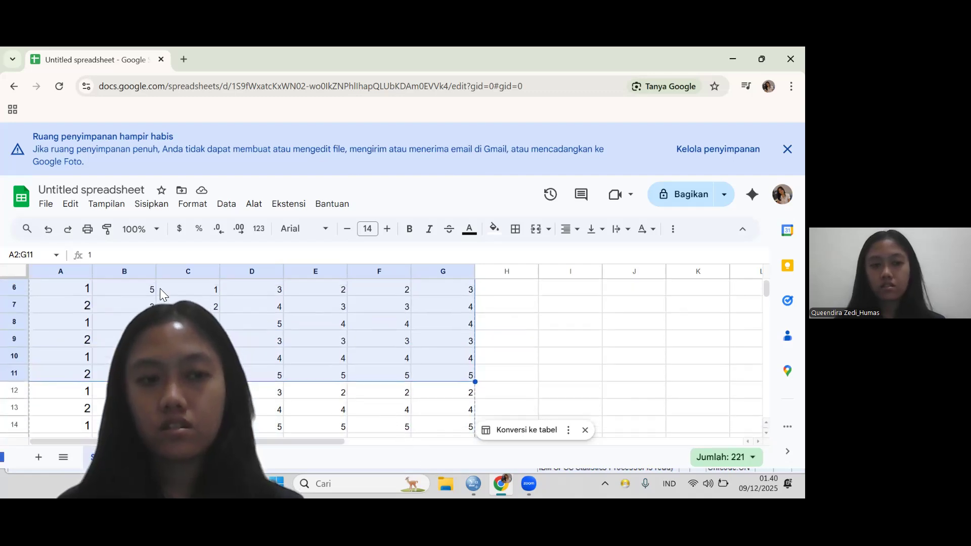
scroll(127, 296, up, 2)
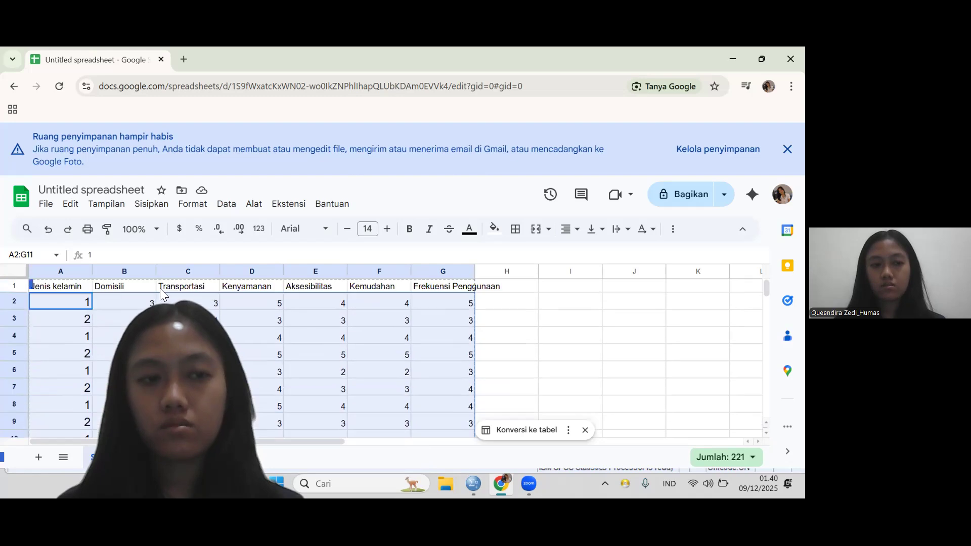
Step: Copy all coded survey responses in cells A2:G31, leaving out the header row
click(103, 306)
click(83, 306)
drag(149, 311, 451, 407)
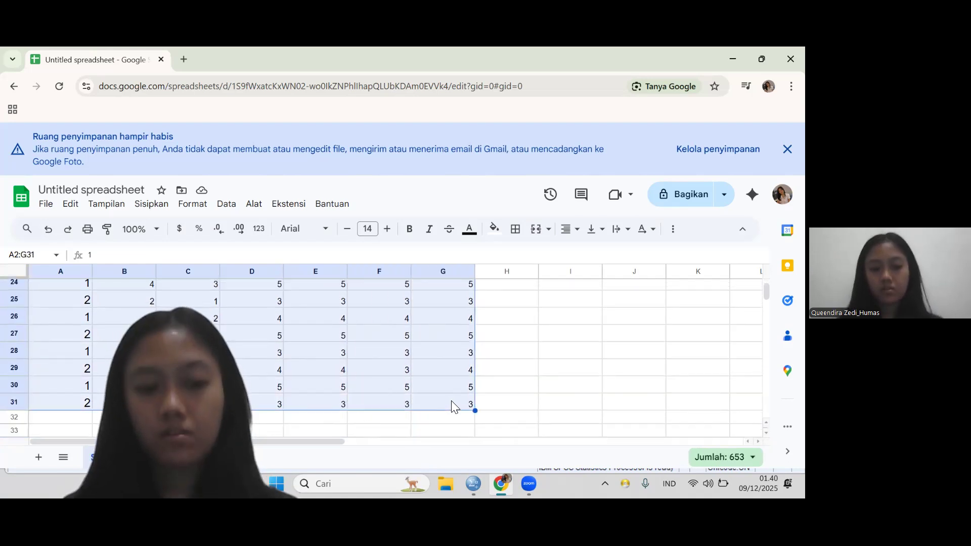
key(ctrl+c)
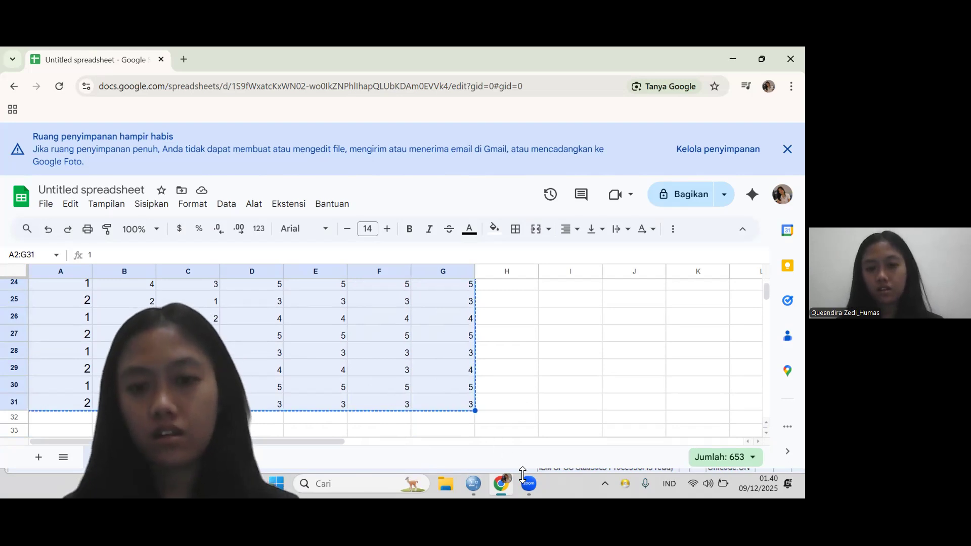
Step: Switch back to SPSS and paste the copied responses starting at the first JenisKelamin cell
mouse_move(473, 484)
click(427, 447)
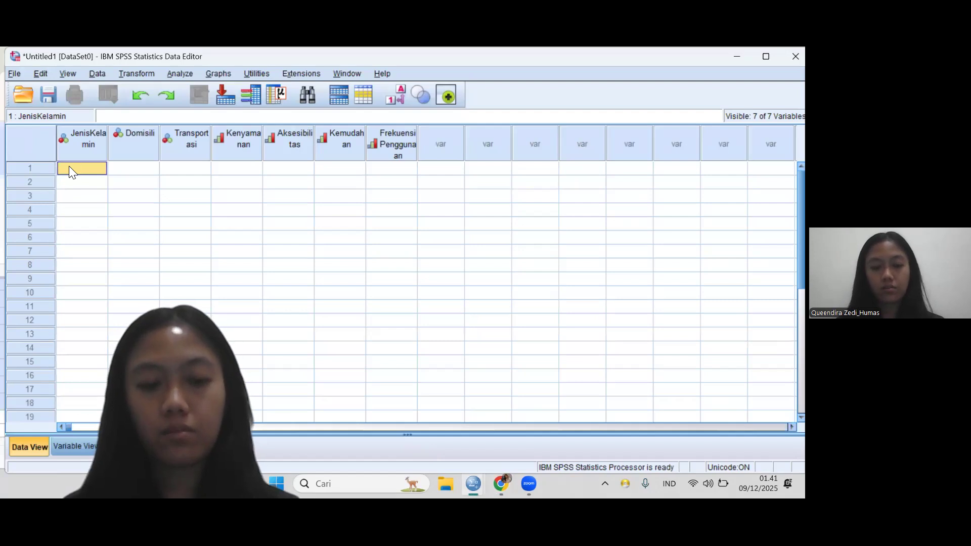
key(ctrl+v)
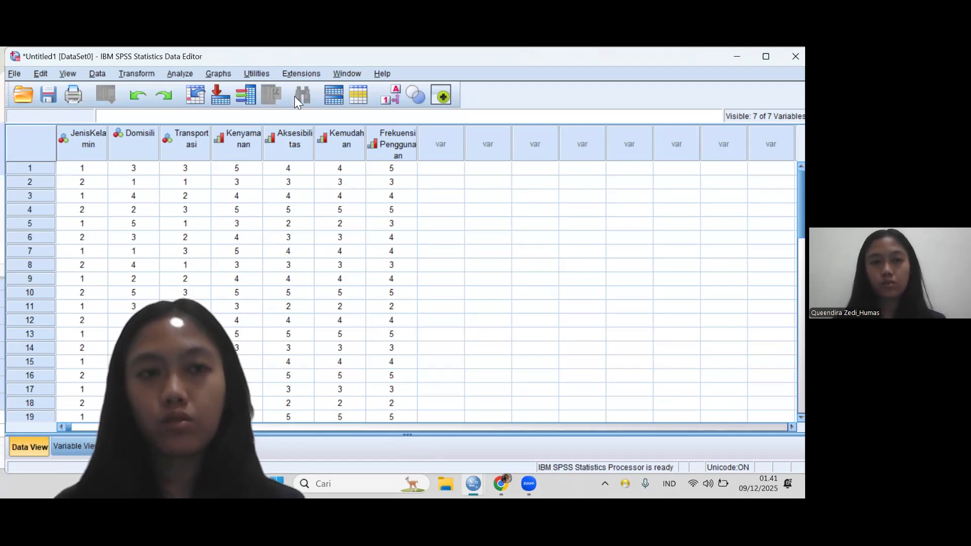
Step: Start a Crosstabs analysis with JenisKelamin as the row variable and Domisili as the column variable
click(178, 75)
mouse_move(209, 103)
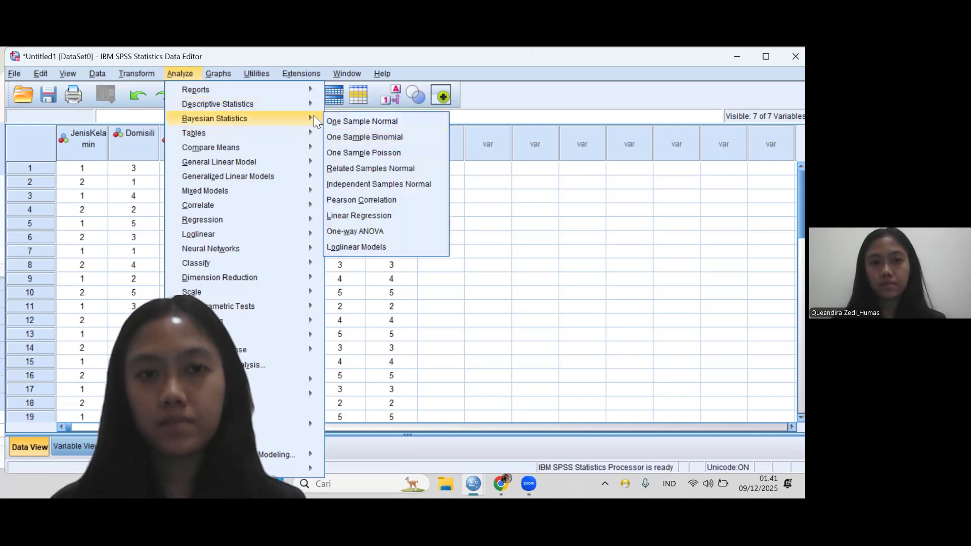
mouse_move(319, 118)
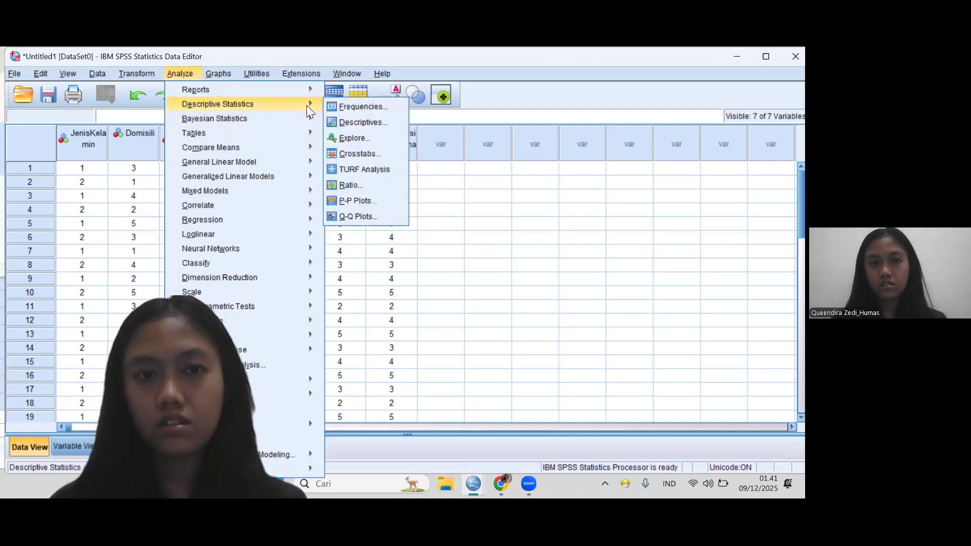
click(347, 153)
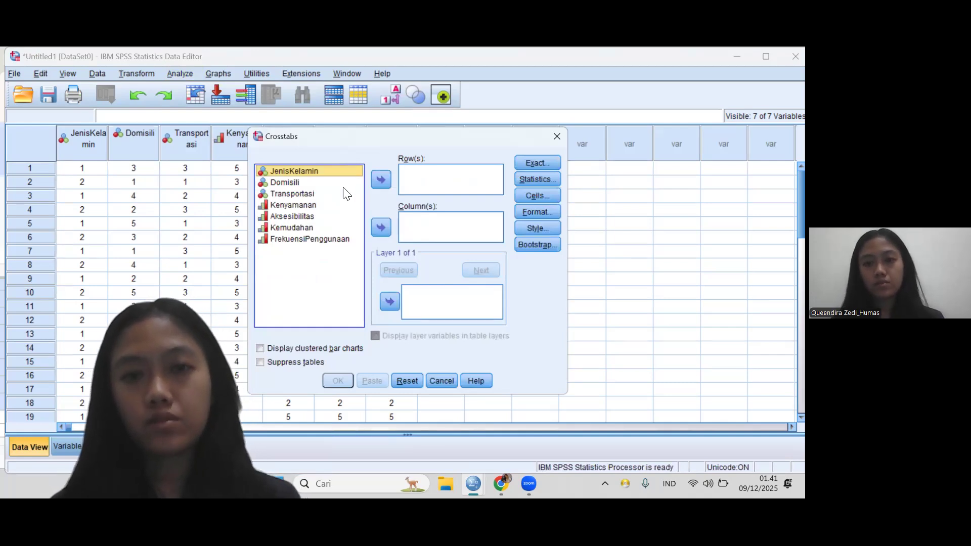
click(380, 179)
click(312, 174)
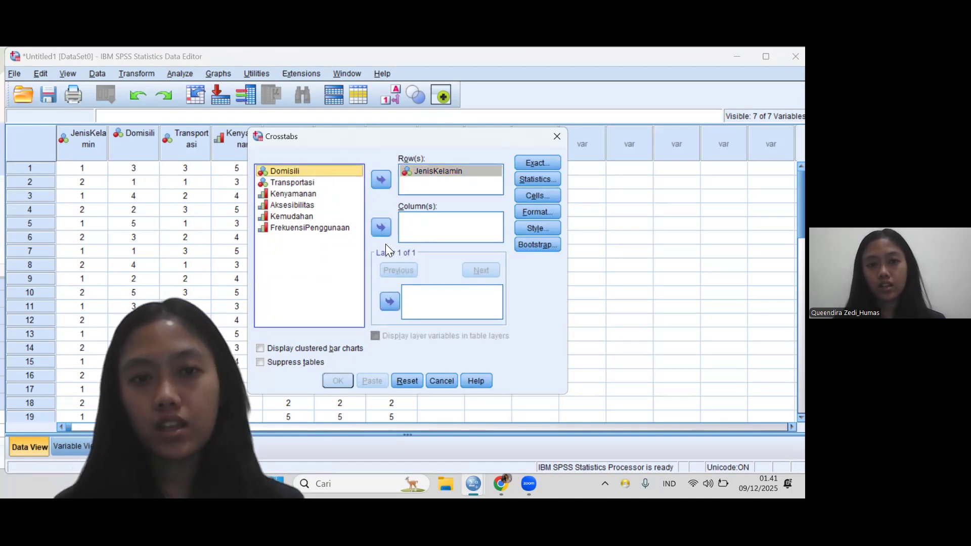
click(383, 228)
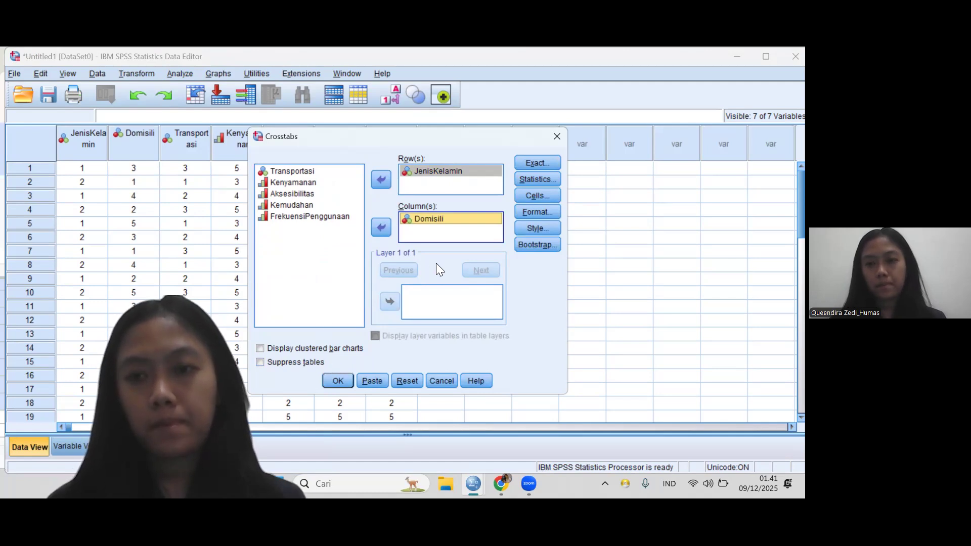
Step: Set the crosstab cells to also show expected counts and the row, column and total percentages
click(529, 199)
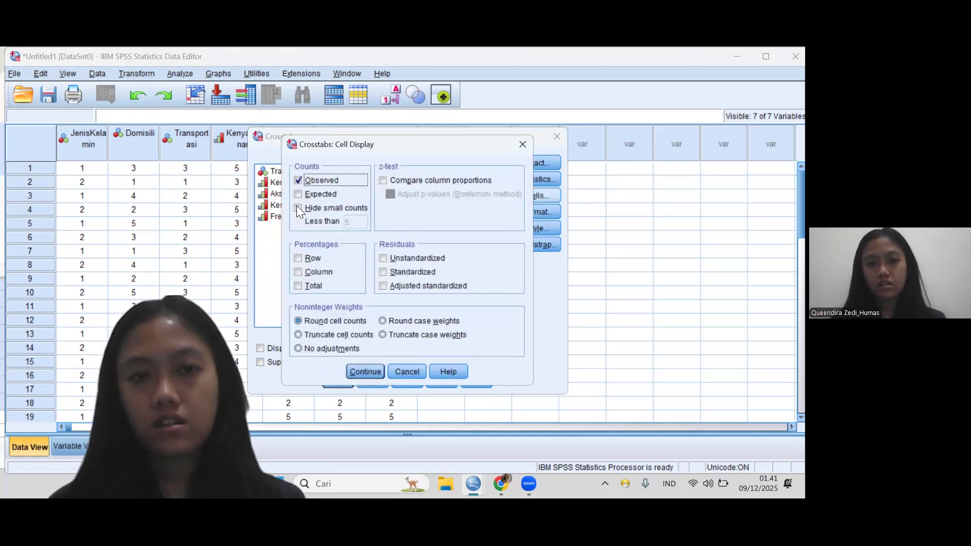
click(297, 195)
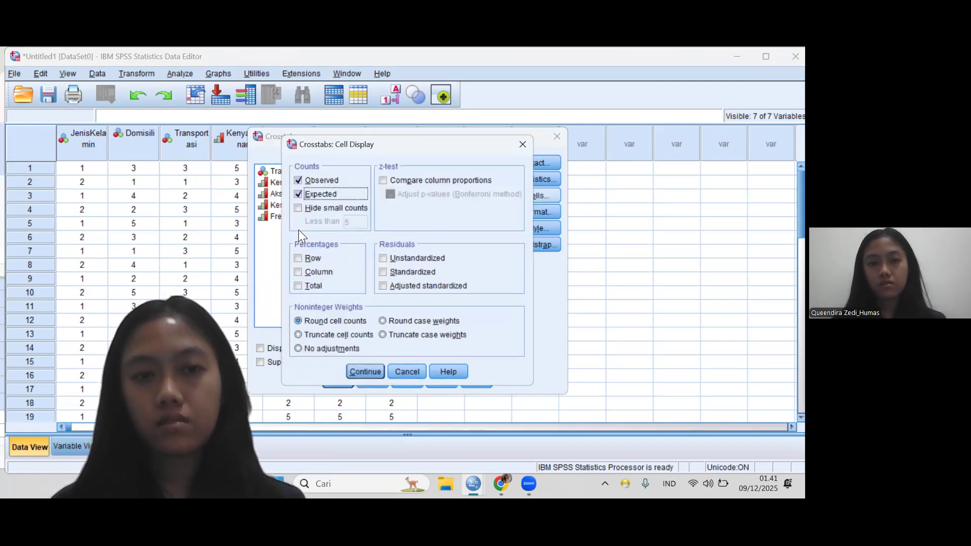
click(297, 258)
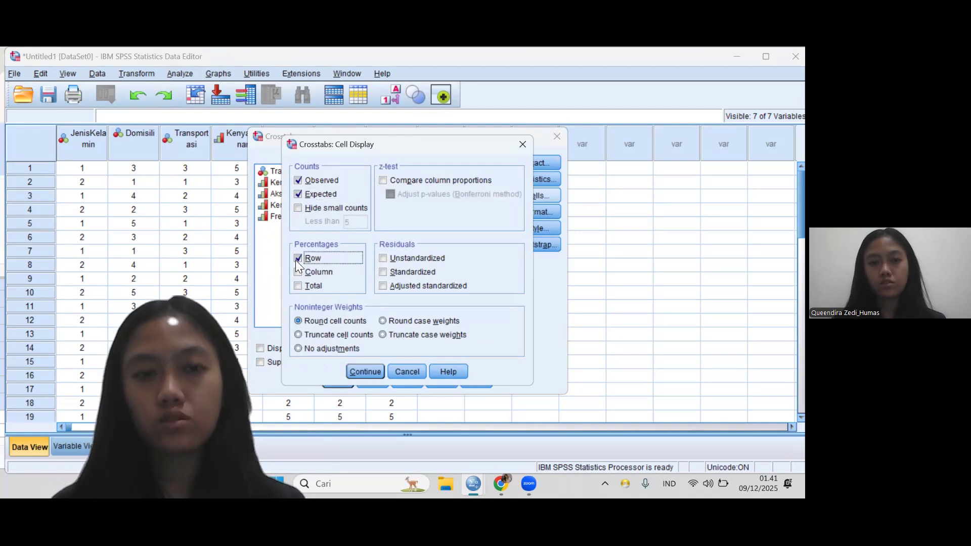
click(297, 275)
click(297, 286)
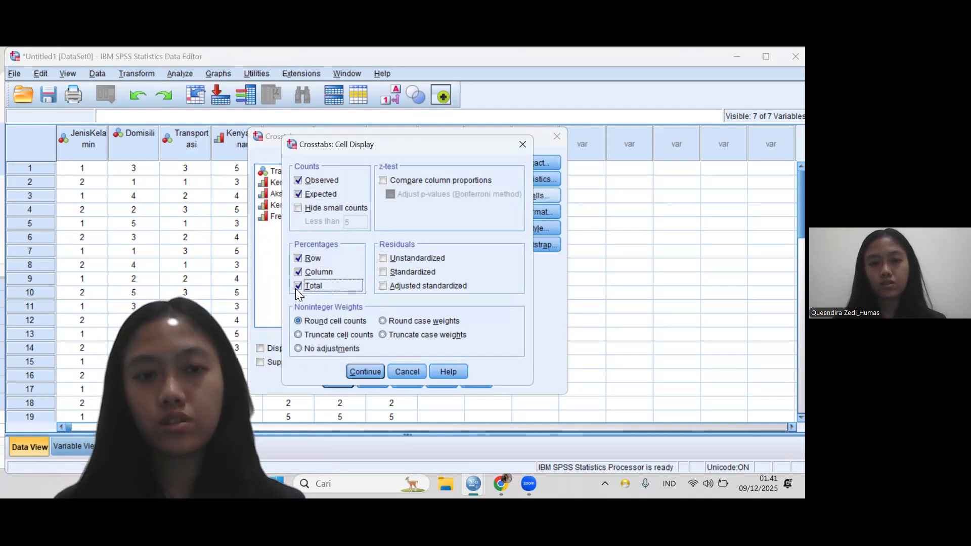
click(360, 373)
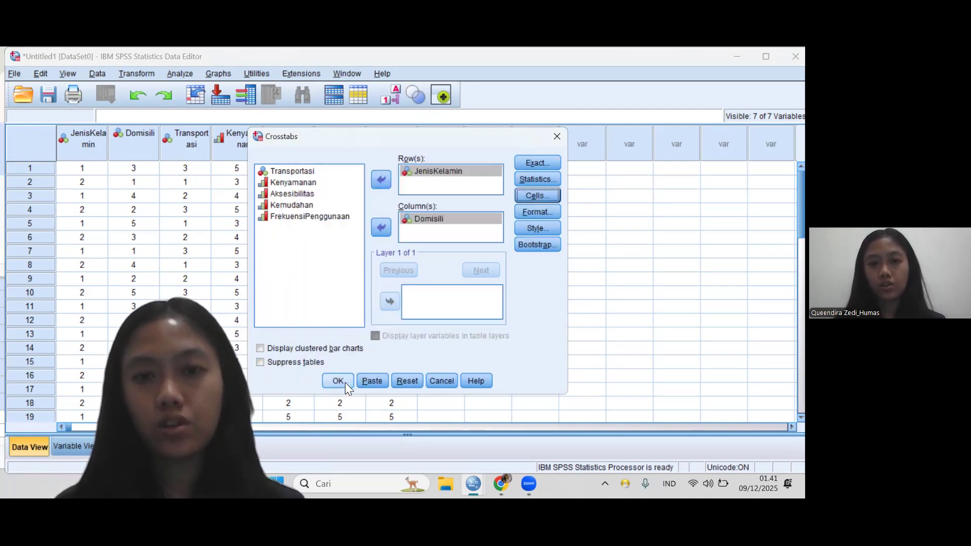
Step: Run the crosstab, look through its output tables, and return to the Data Editor
click(345, 379)
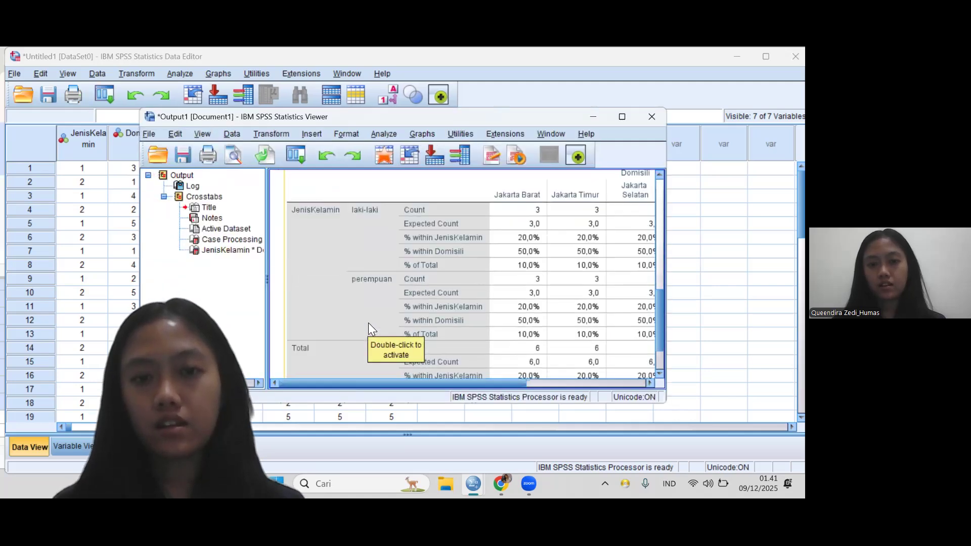
scroll(369, 325, up, 6)
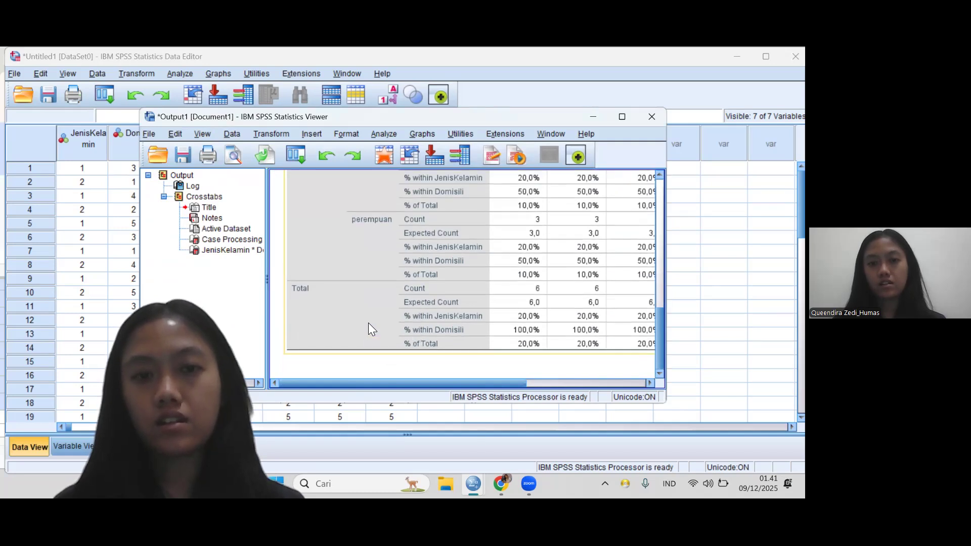
scroll(368, 322, down, 3)
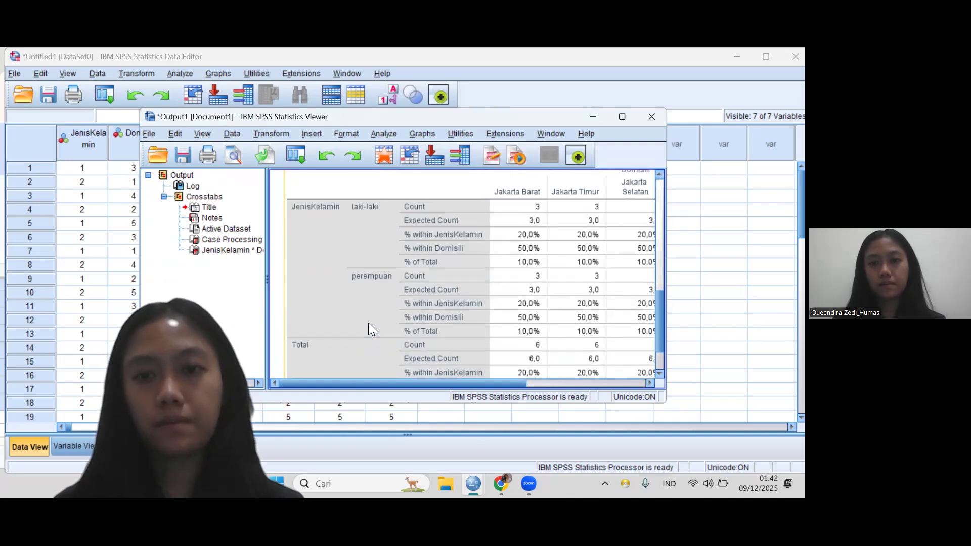
scroll(369, 322, up, 3)
scroll(369, 323, up, 2)
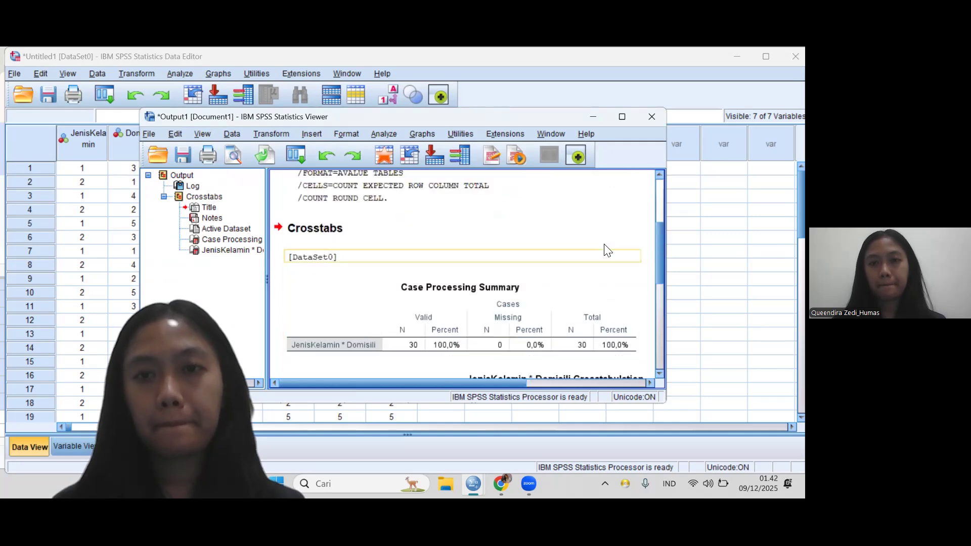
click(597, 117)
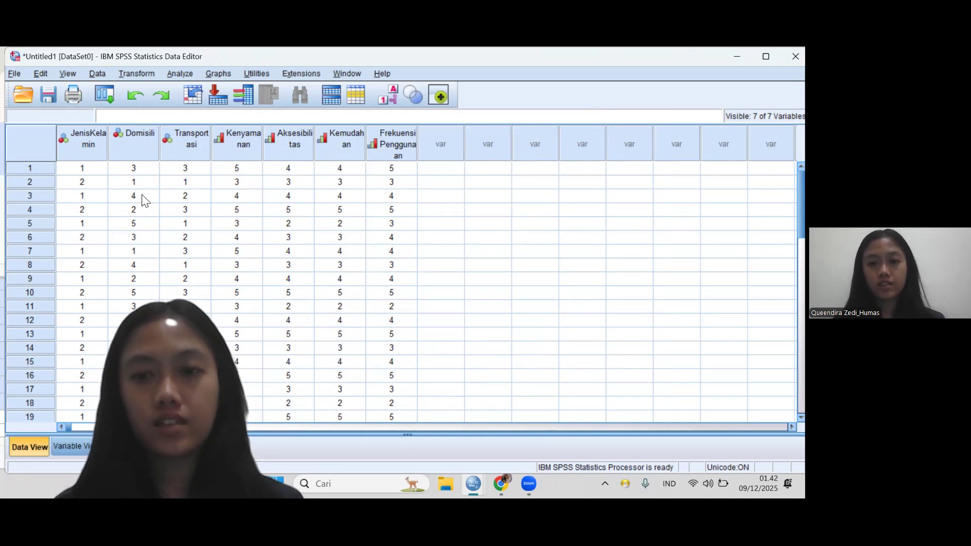
Step: Set up a bivariate correlation with Kenyamanan, Aksesibilitas, Kemudahan and FrekuensiPenggunaan as the variables
click(180, 72)
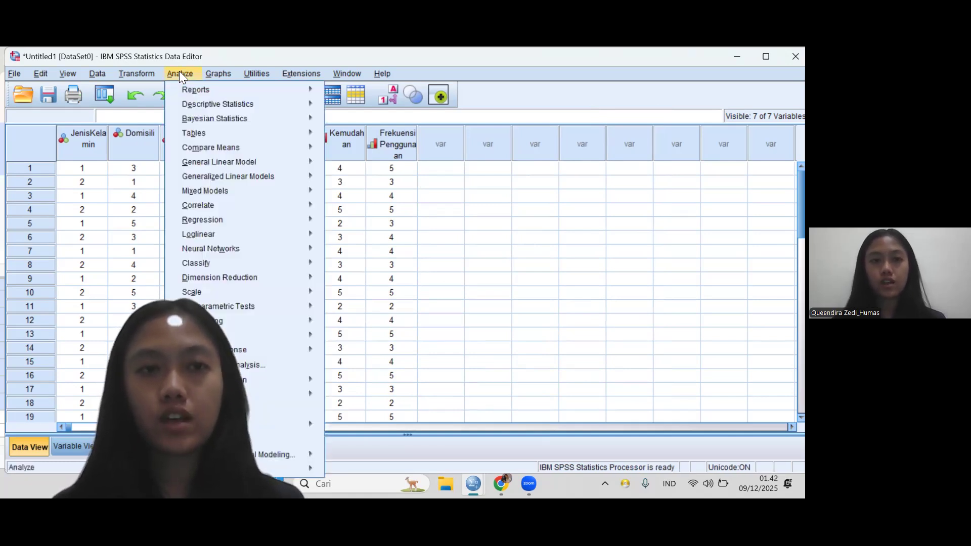
mouse_move(188, 177)
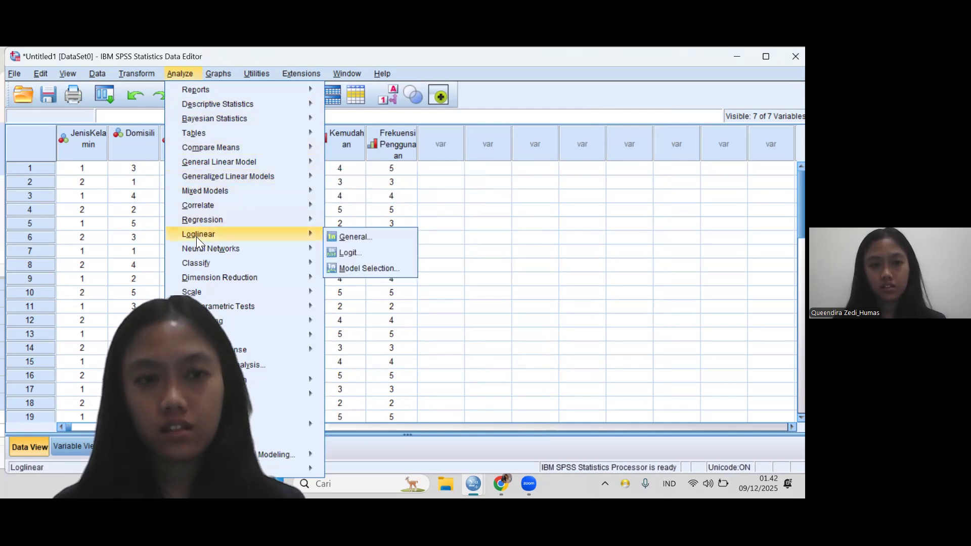
mouse_move(209, 212)
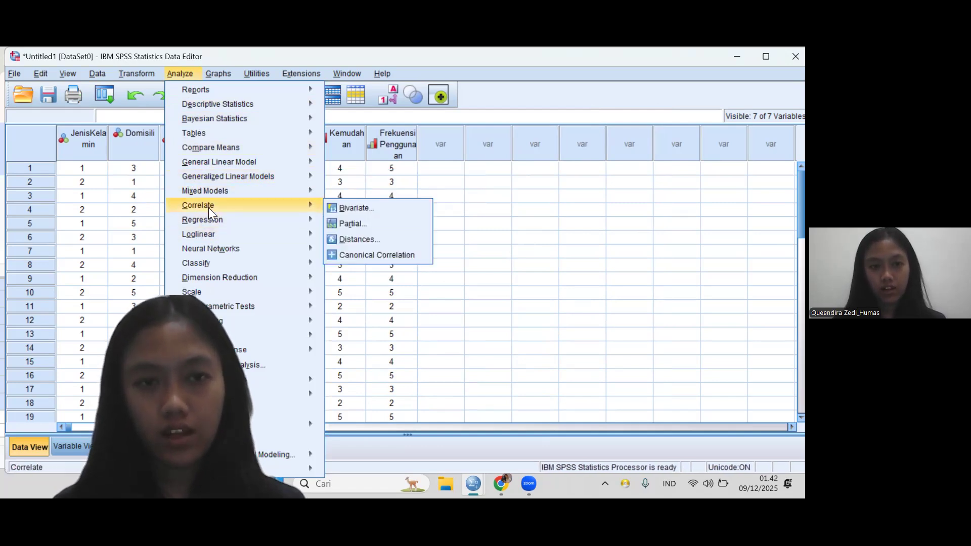
click(339, 208)
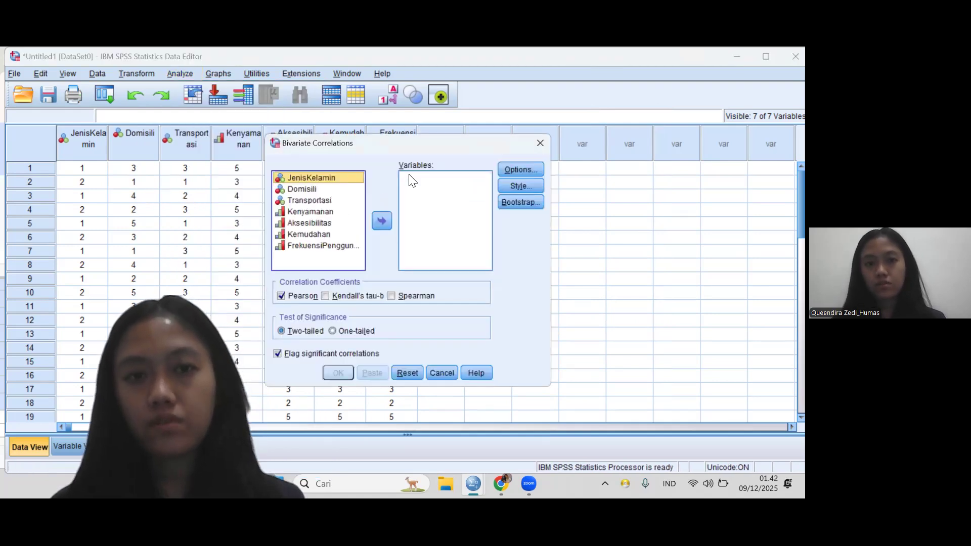
click(294, 212)
click(383, 222)
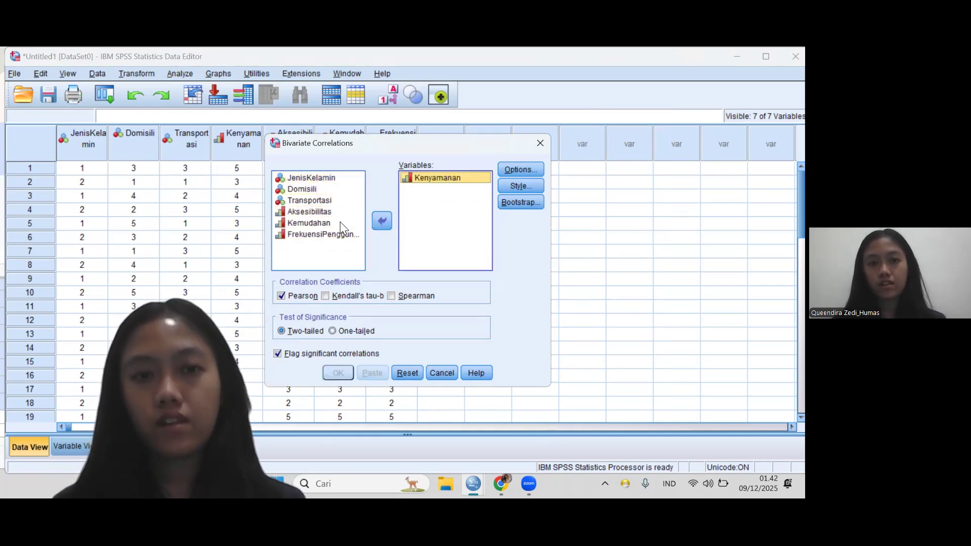
click(377, 221)
click(381, 221)
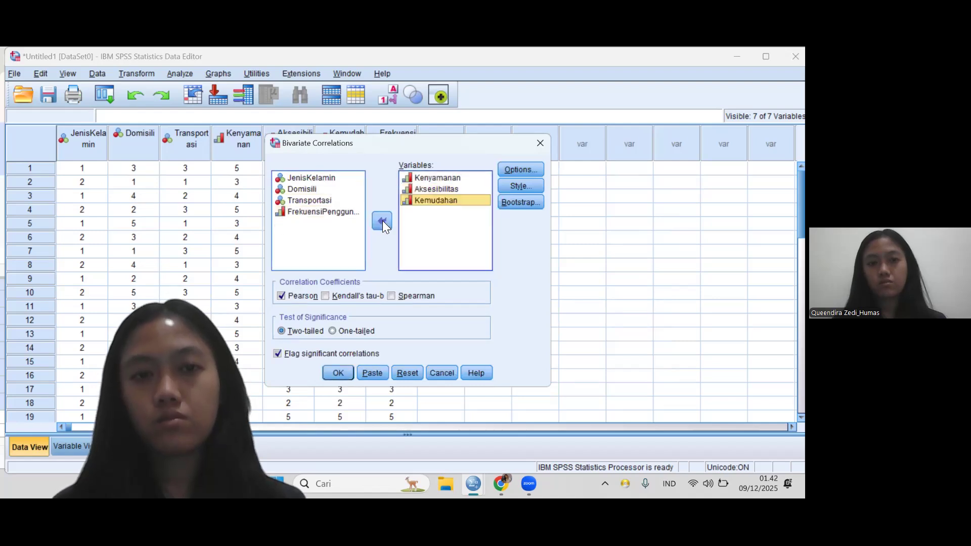
click(354, 223)
click(380, 222)
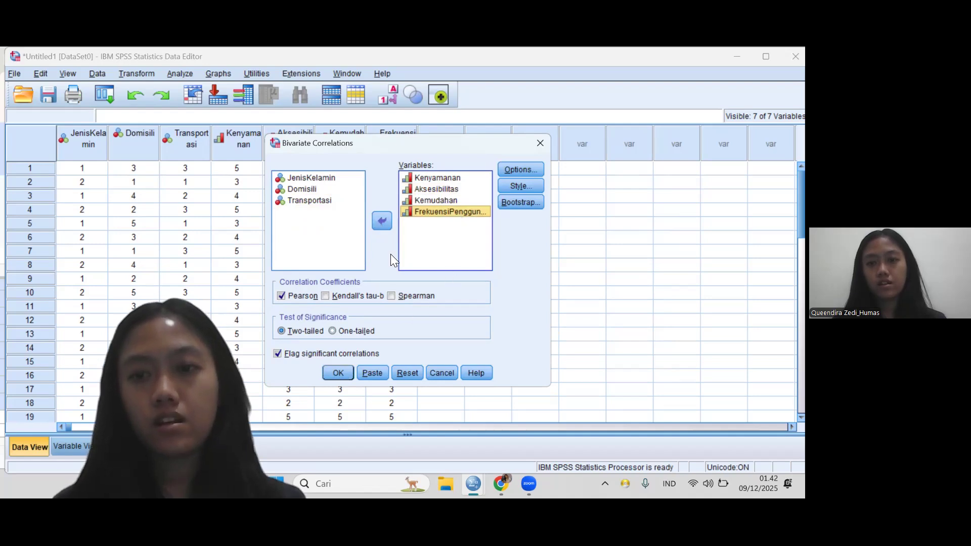
Step: Run the two-tailed Pearson correlation, examine the Correlations table, and return to the Data Editor
click(338, 375)
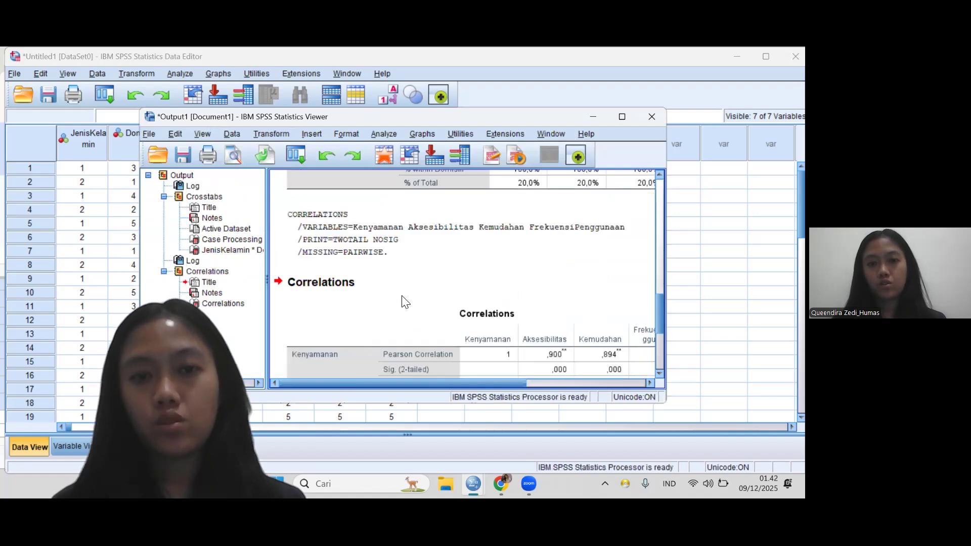
scroll(402, 296, down, 2)
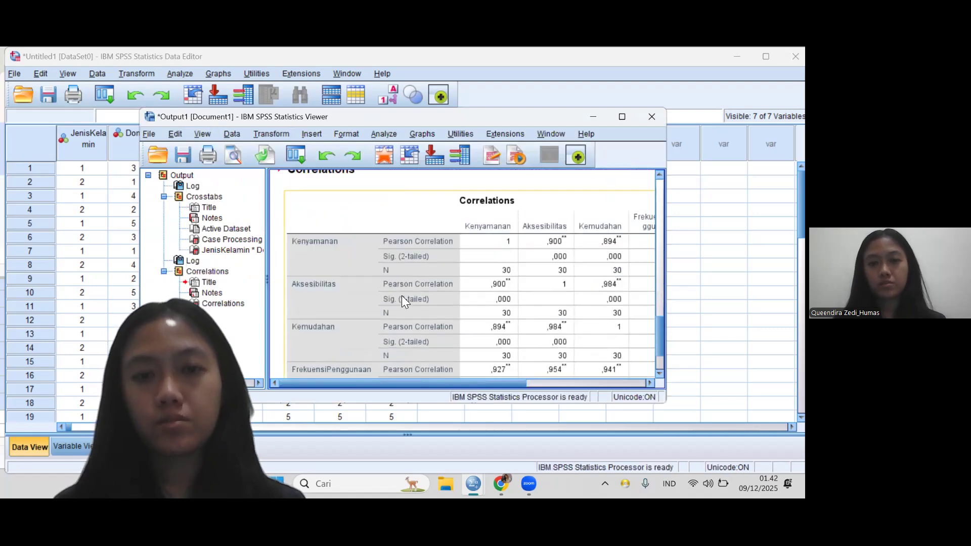
scroll(401, 295, down, 2)
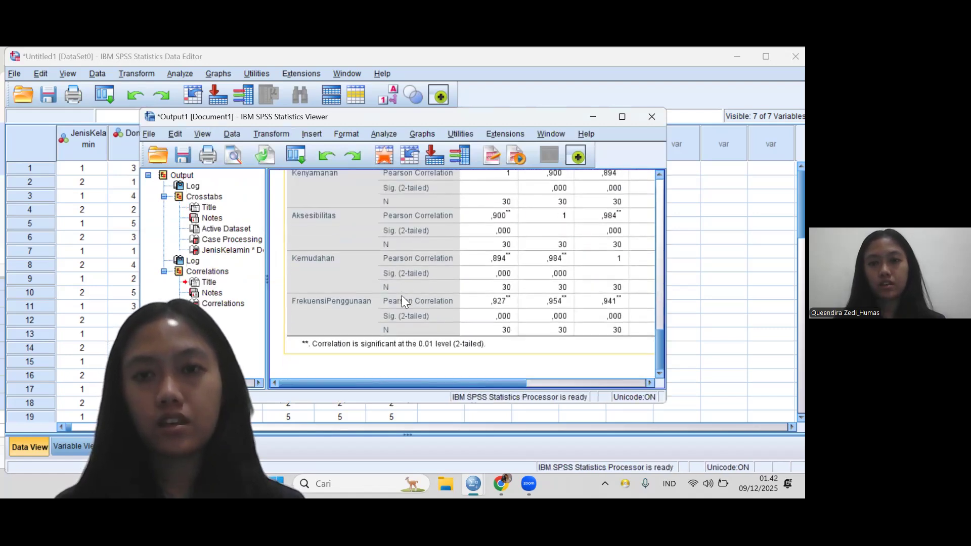
click(591, 116)
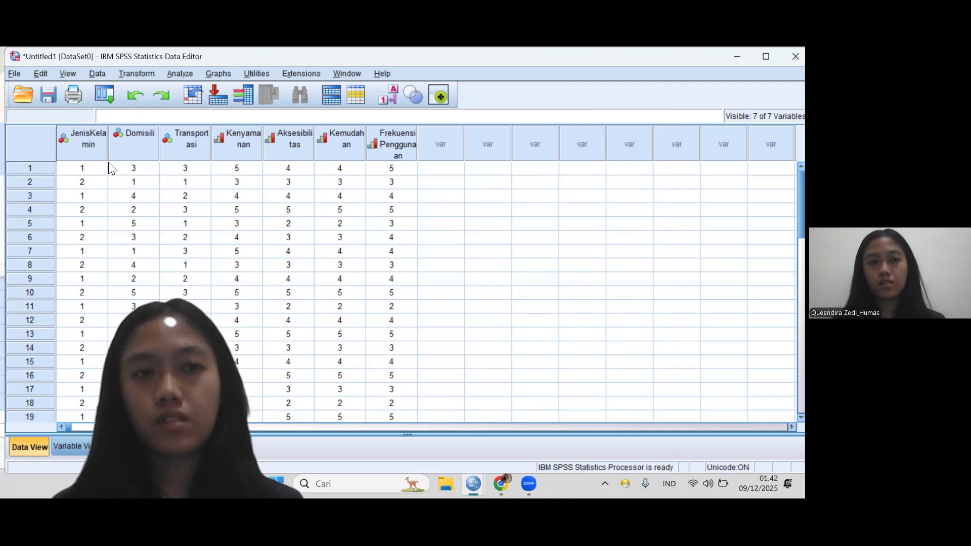
Step: Run a Reliability Analysis with the Alpha model on Kenyamanan, Aksesibilitas, Kemudahan and FrekuensiPenggunaan, and return to the Data Editor
click(181, 74)
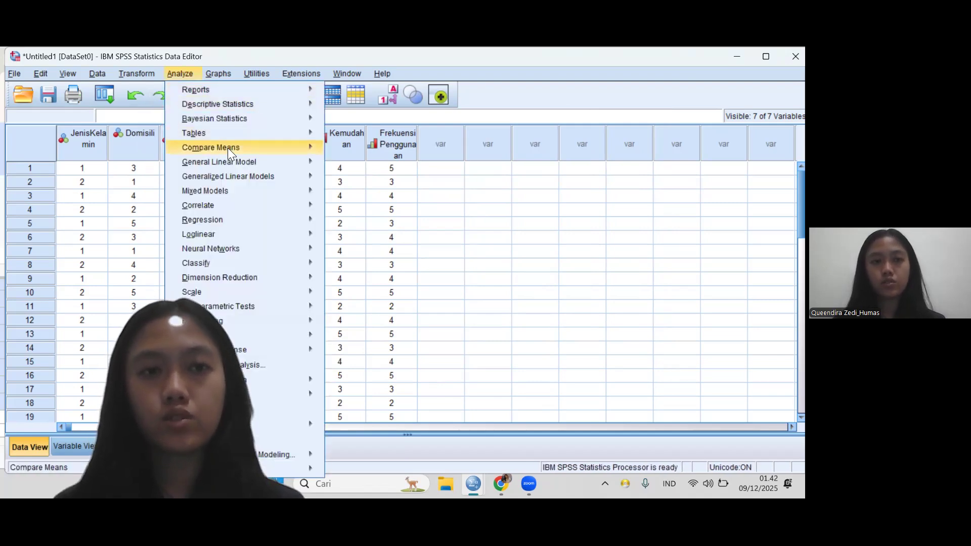
mouse_move(227, 246)
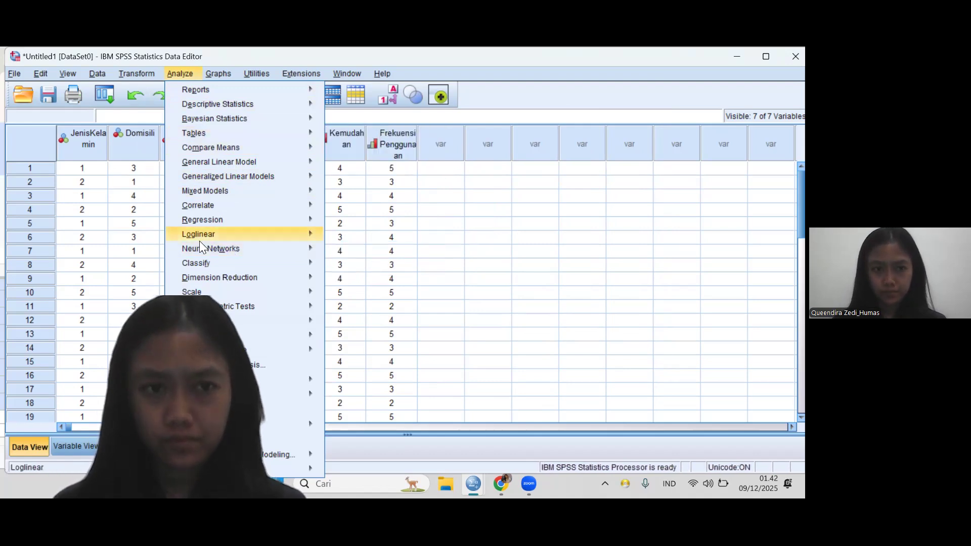
mouse_move(203, 293)
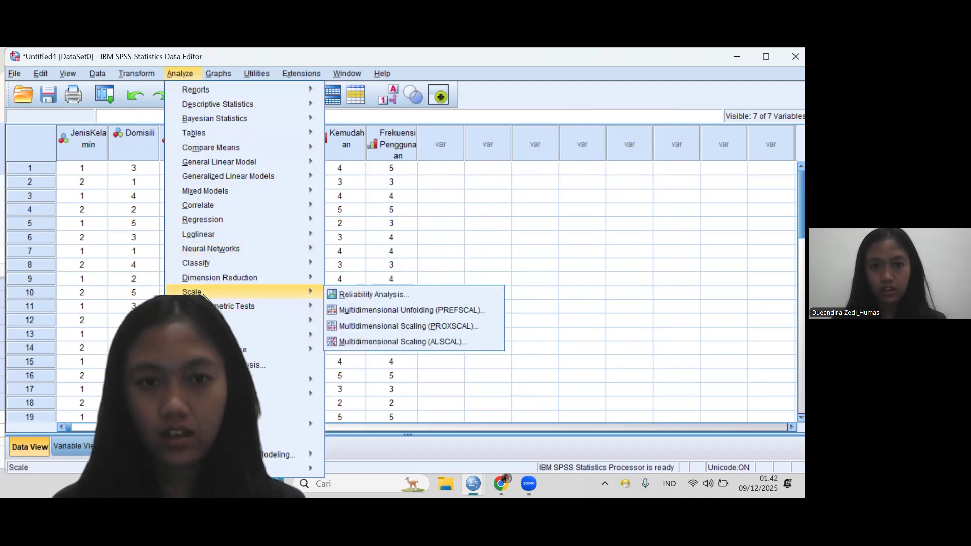
click(351, 296)
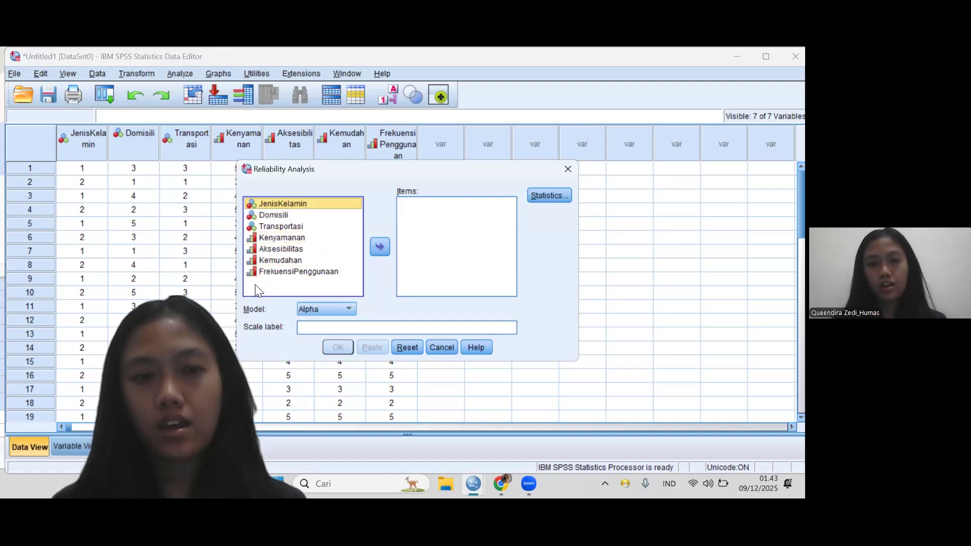
click(282, 239)
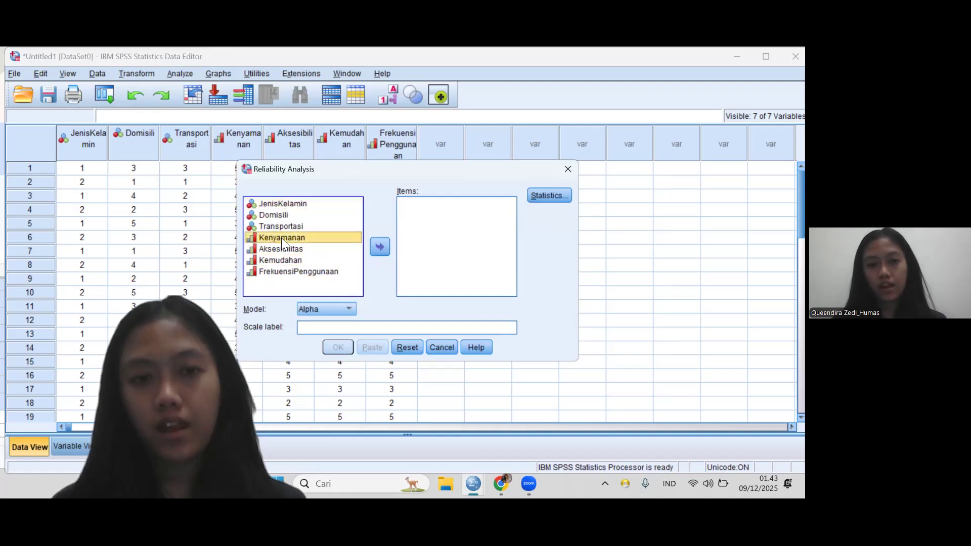
click(384, 243)
click(313, 239)
click(379, 247)
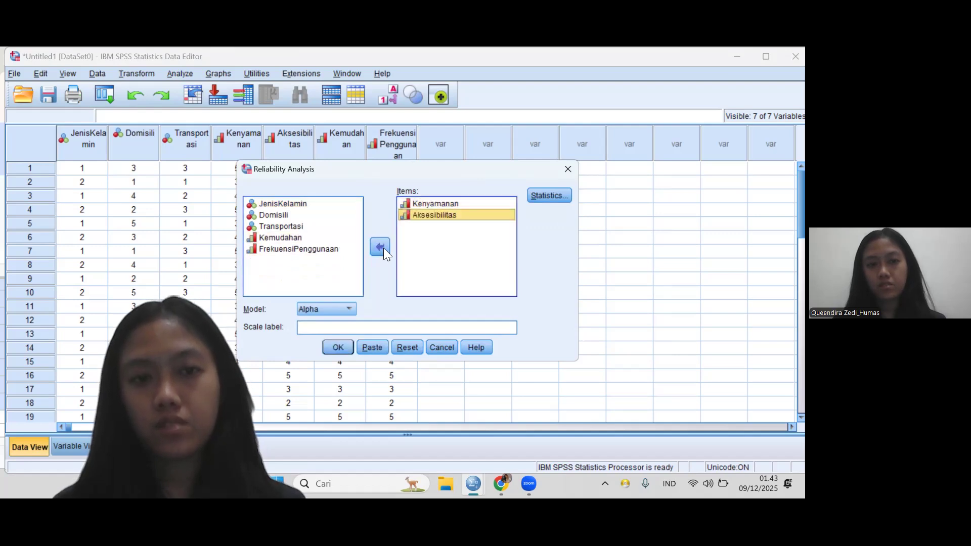
click(328, 236)
click(374, 248)
click(341, 247)
click(377, 252)
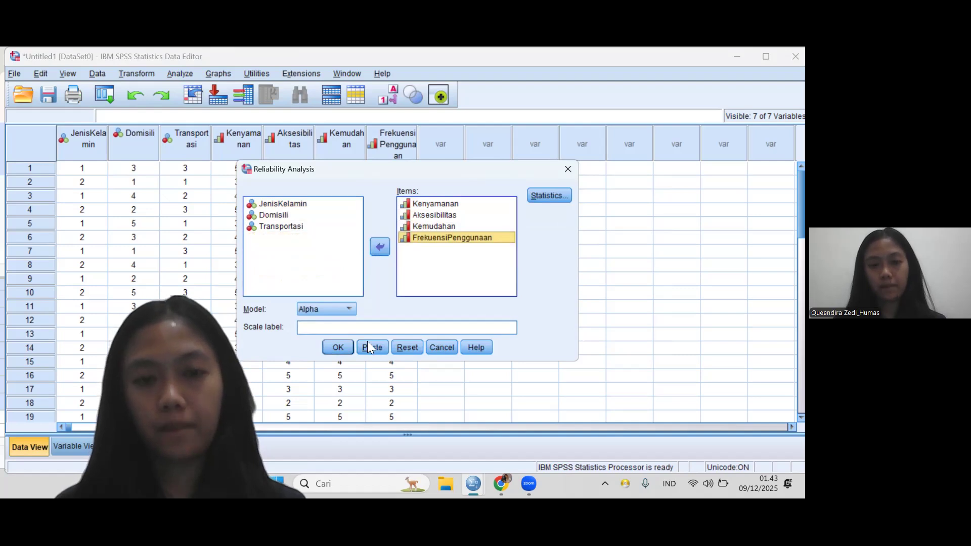
click(335, 348)
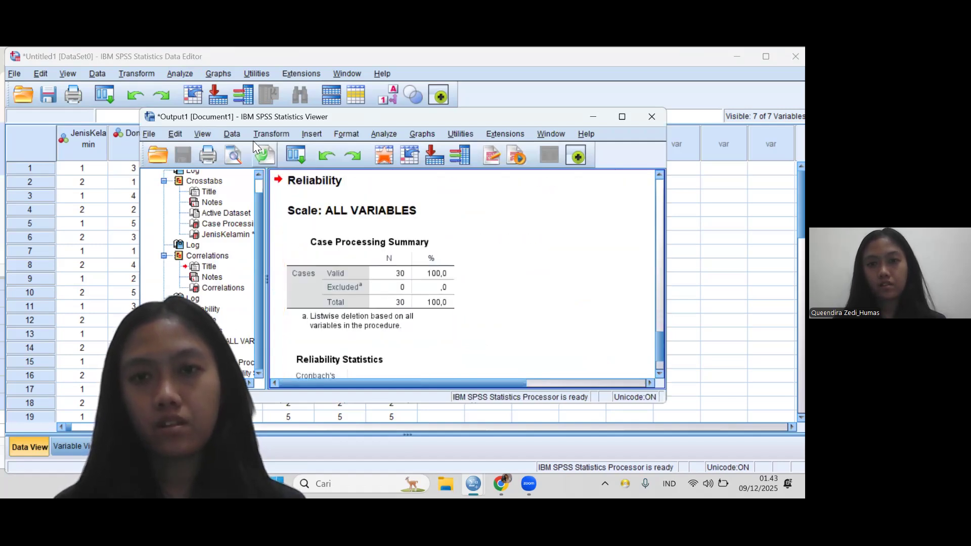
click(590, 118)
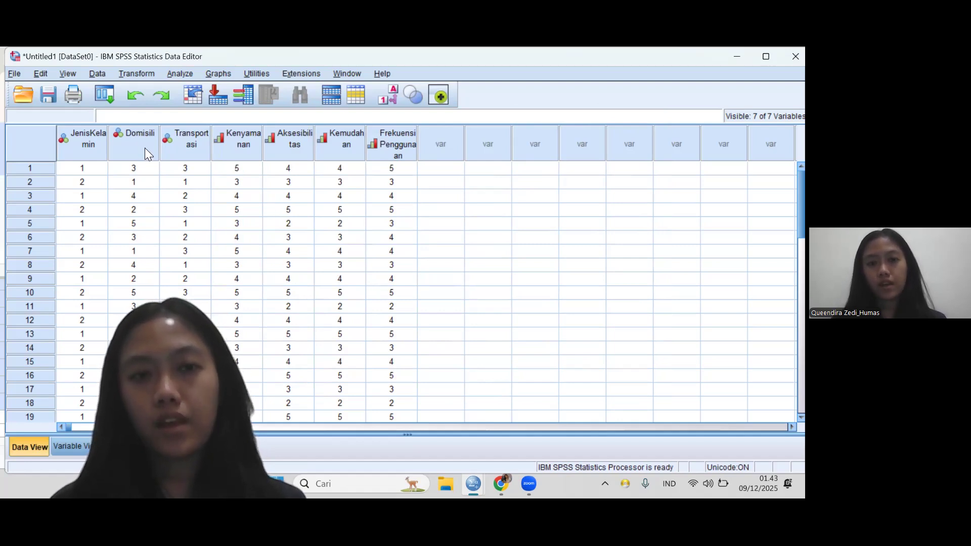
Step: Set up a computed variable with target X and begin its numeric expression with Kenyamanan +
click(137, 74)
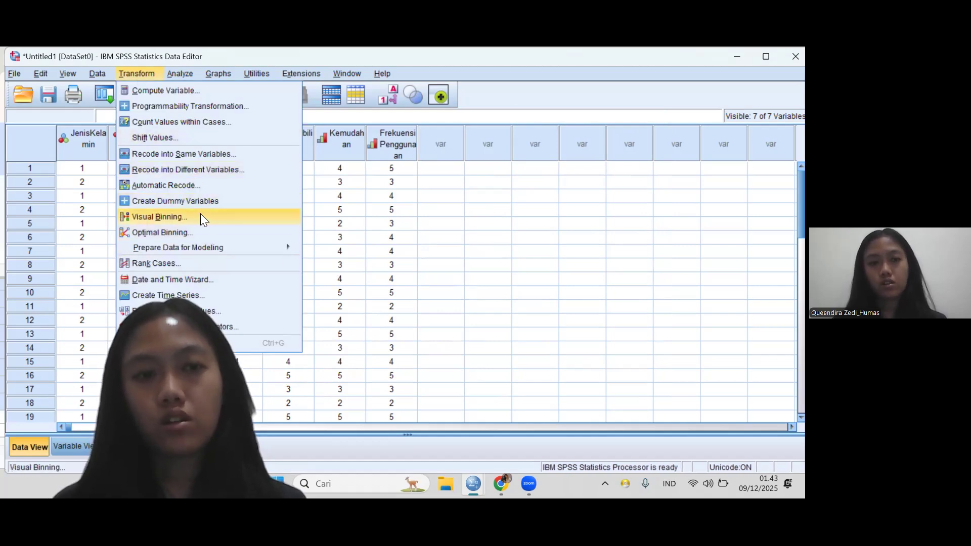
click(174, 91)
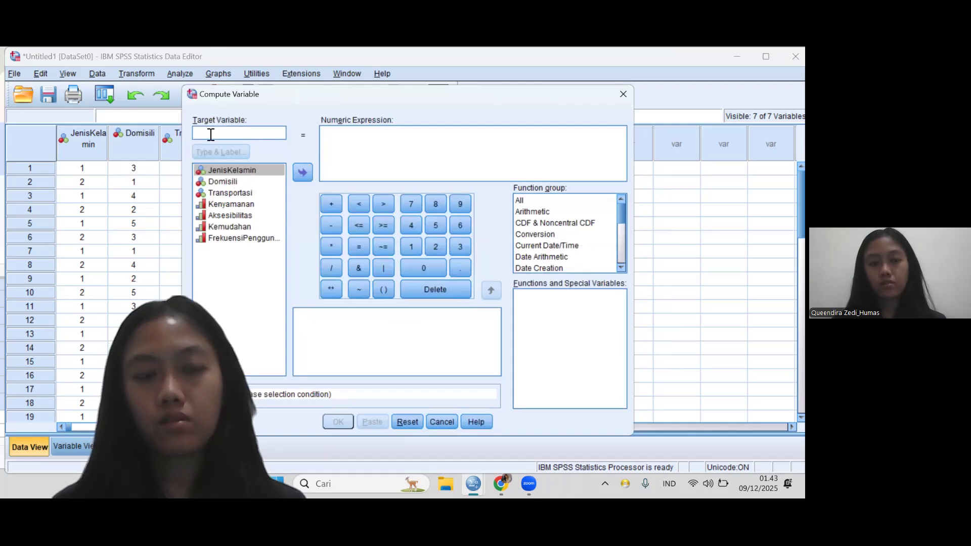
text(X)
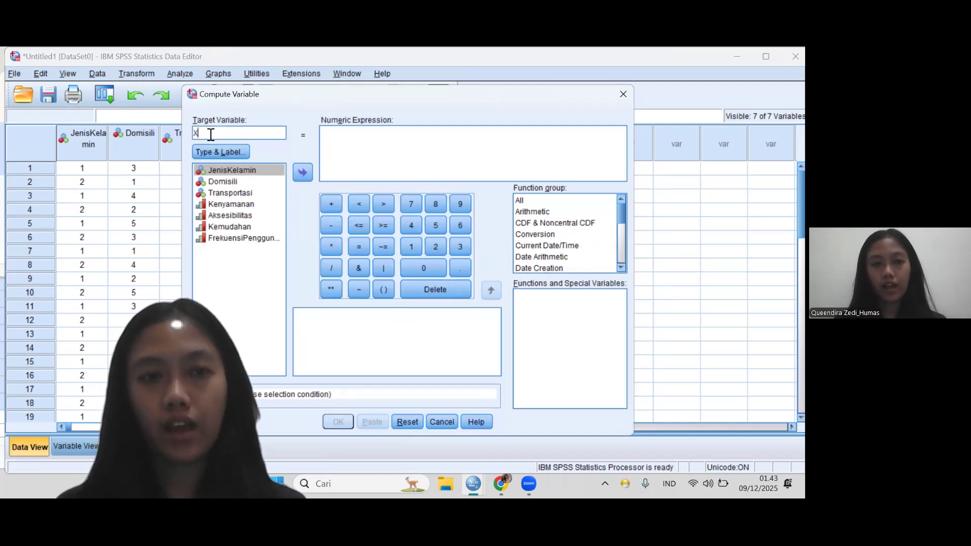
click(348, 150)
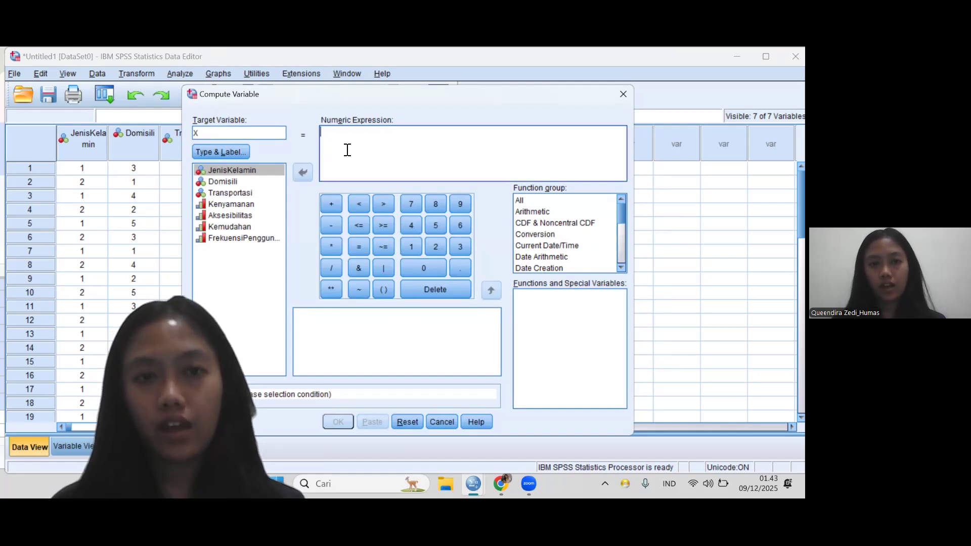
click(235, 205)
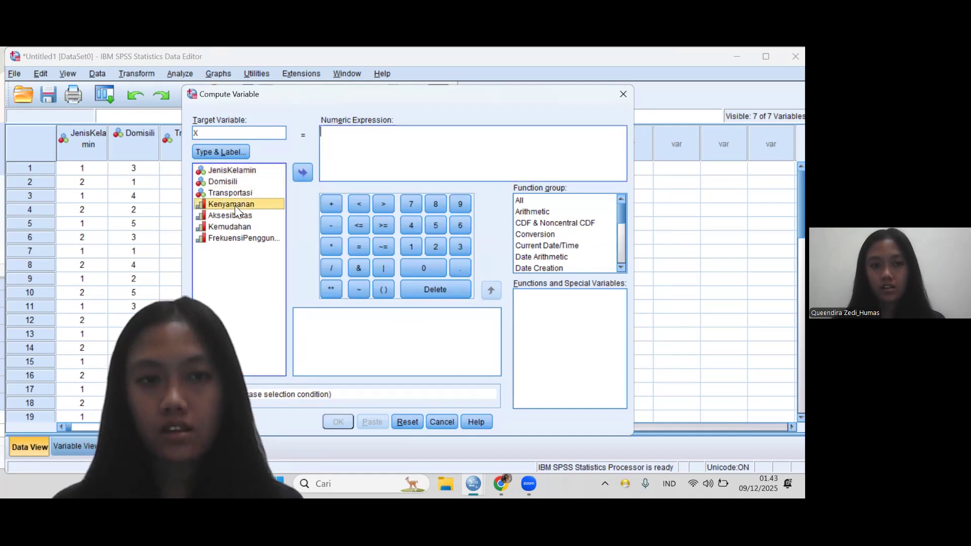
click(302, 174)
click(334, 204)
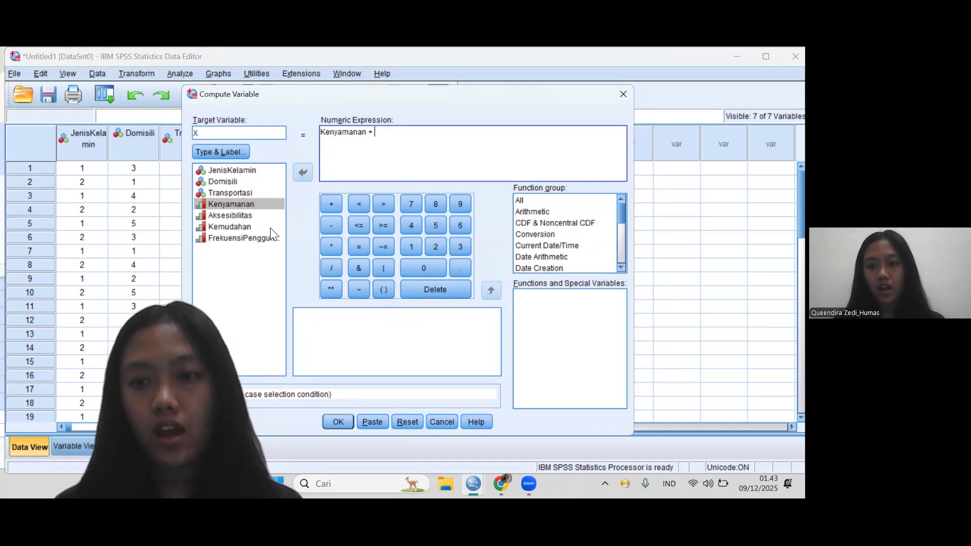
Step: Complete the numeric expression as Kenyamanan + Aksesibilitas, compute X, and return to the Data Editor
click(230, 215)
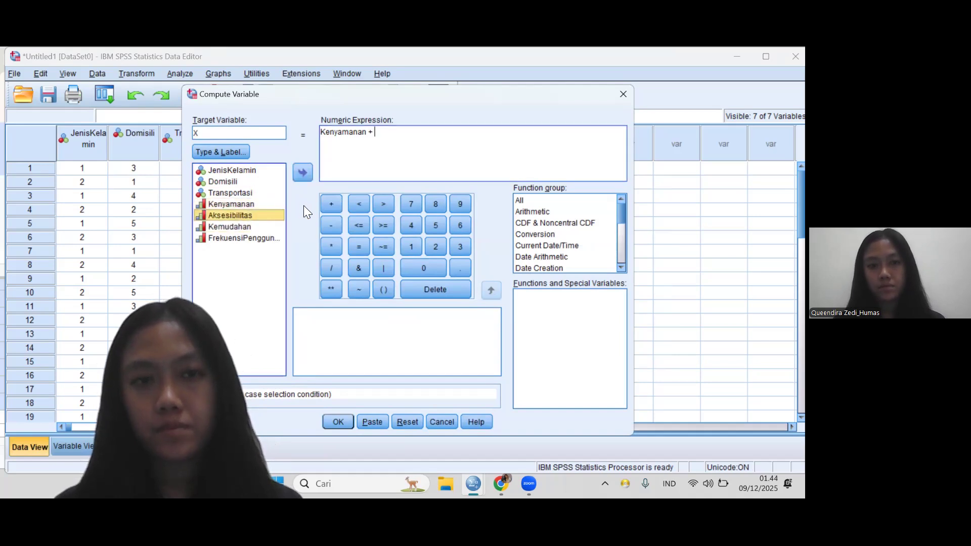
click(329, 201)
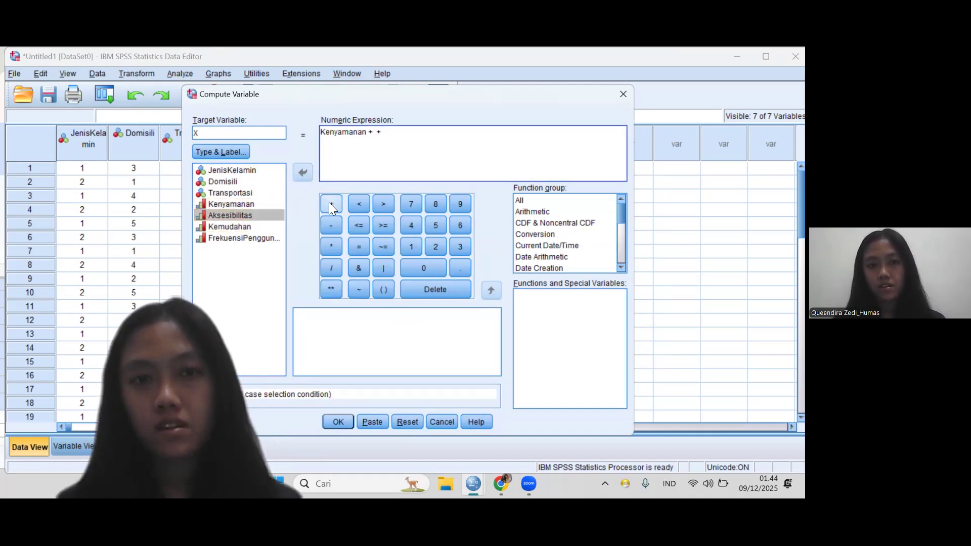
double_click(380, 132)
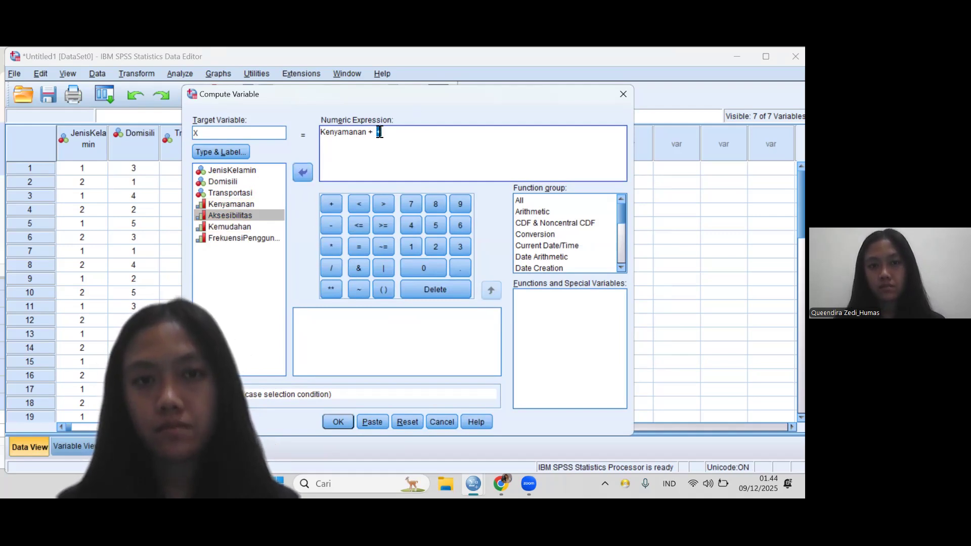
click(446, 287)
click(233, 215)
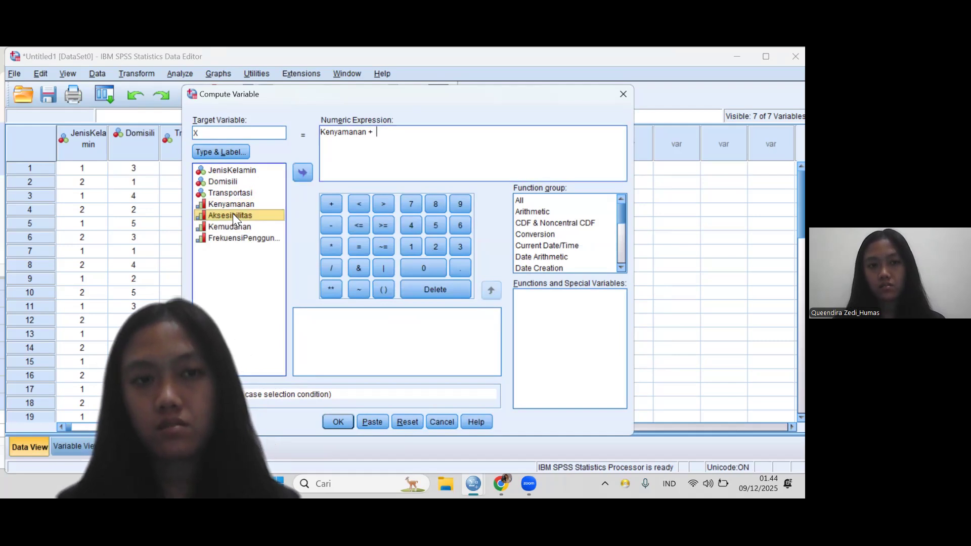
click(303, 173)
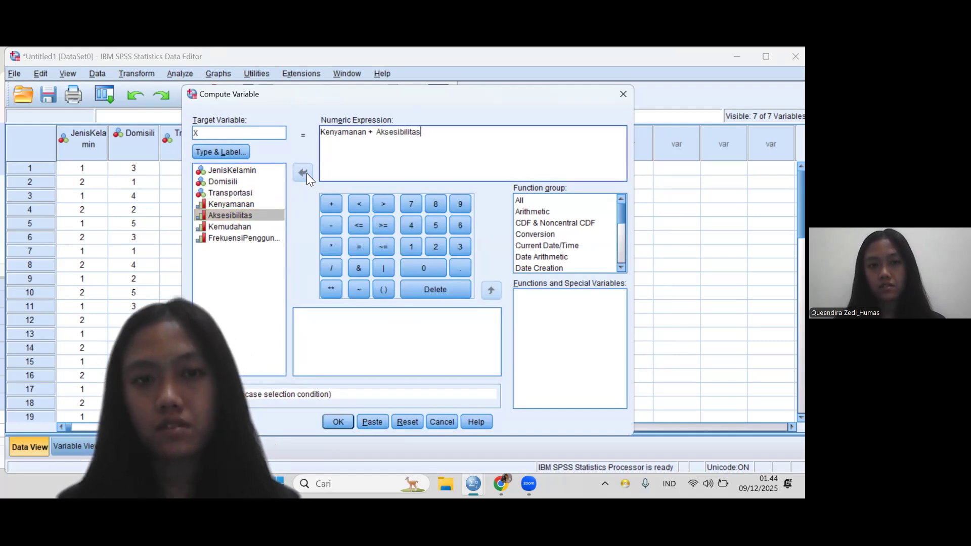
click(338, 422)
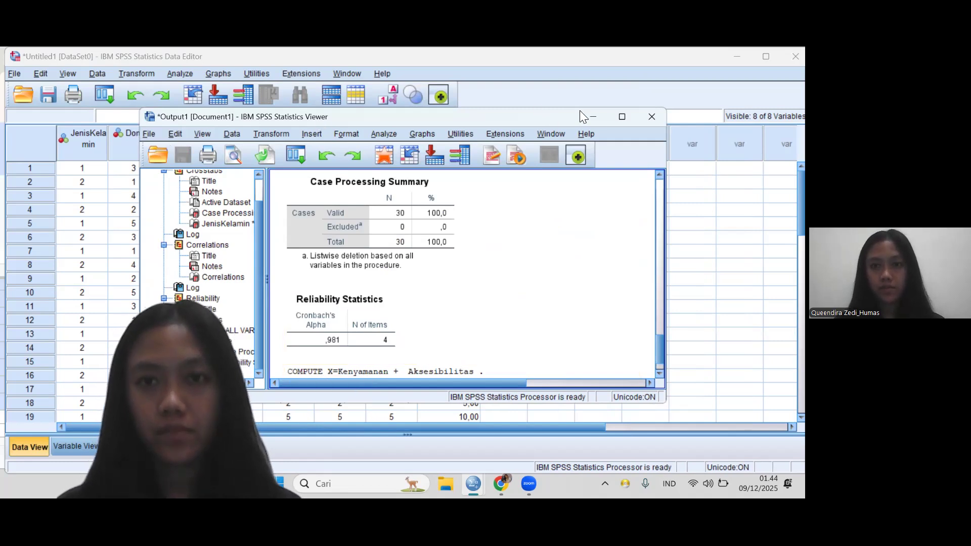
click(218, 98)
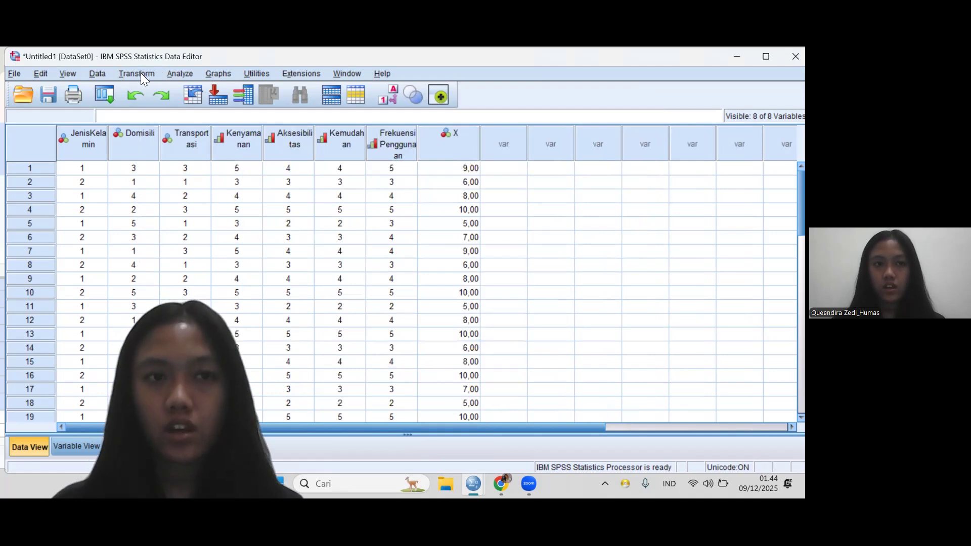
Step: Set up another computed variable with target Y and clear the previous numeric expression
click(136, 73)
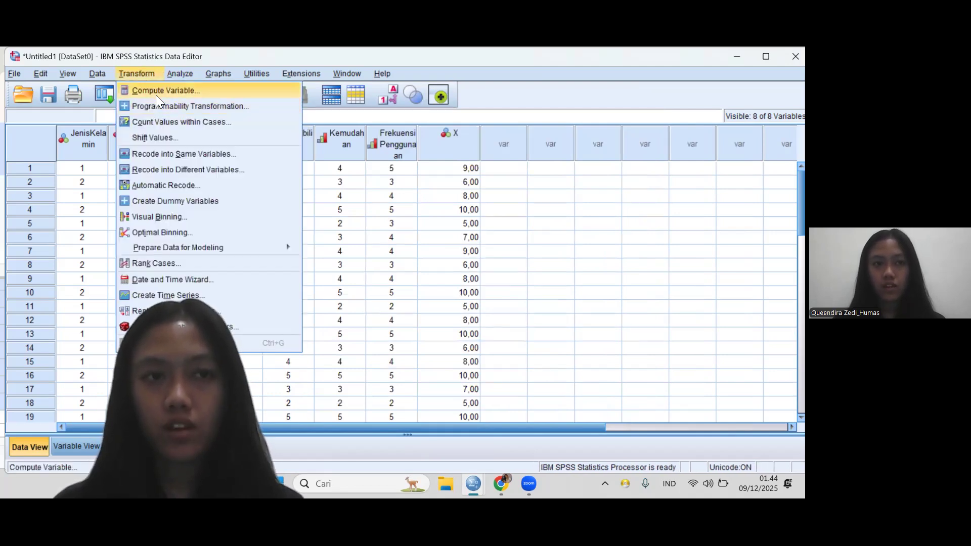
click(156, 96)
text(Y)
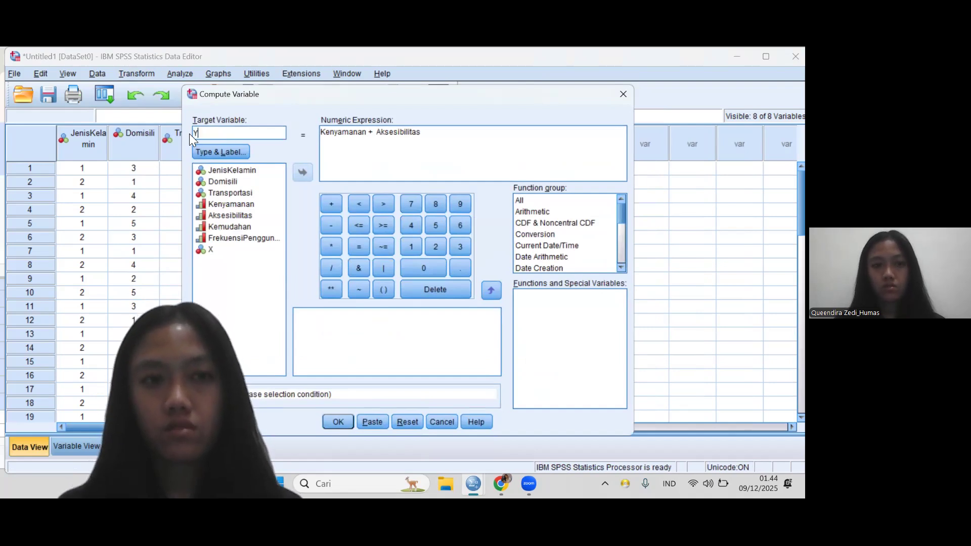
drag(431, 134, 320, 132)
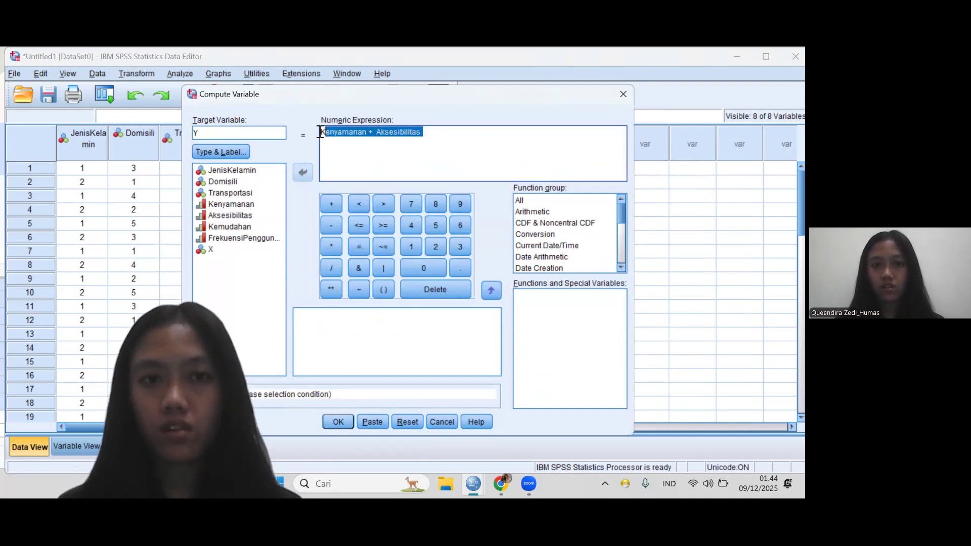
key(BackSpace)
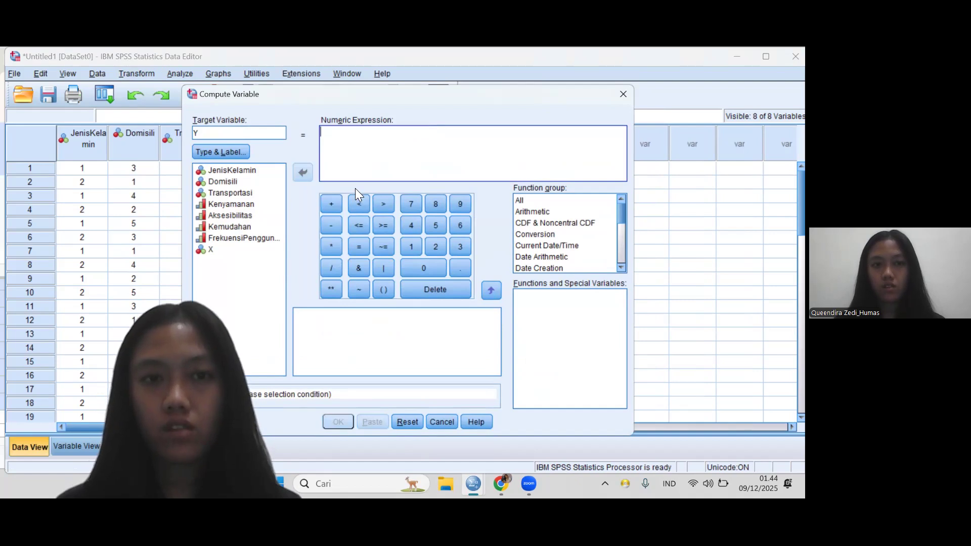
Step: Compute Y with the expression Kemudahan + FrekuensiPenggunaan, and return to the Data Editor
click(225, 228)
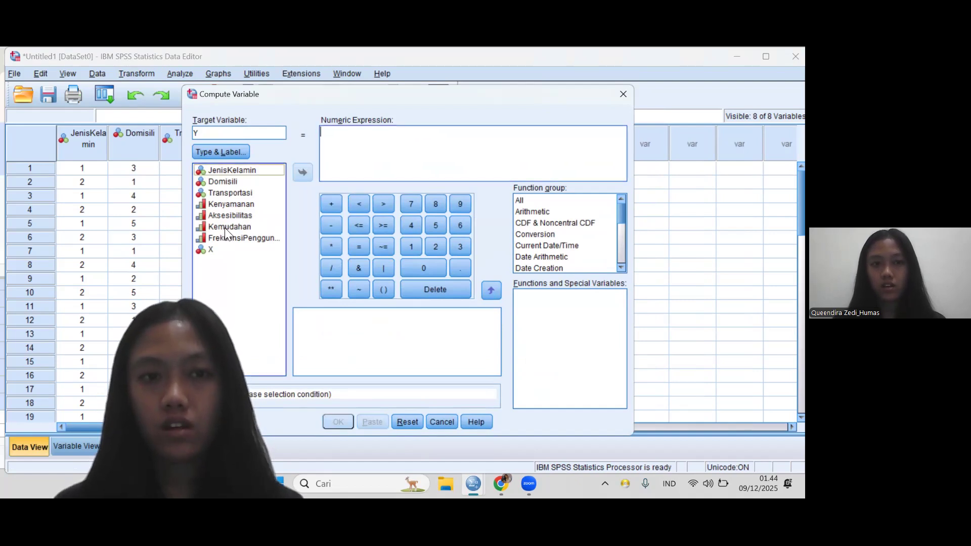
click(224, 228)
click(306, 172)
click(334, 207)
click(264, 239)
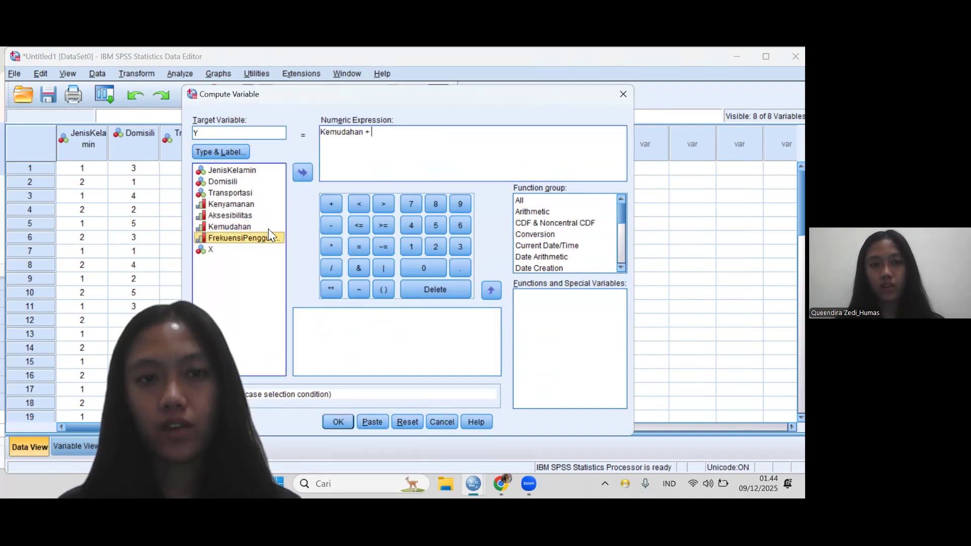
click(303, 173)
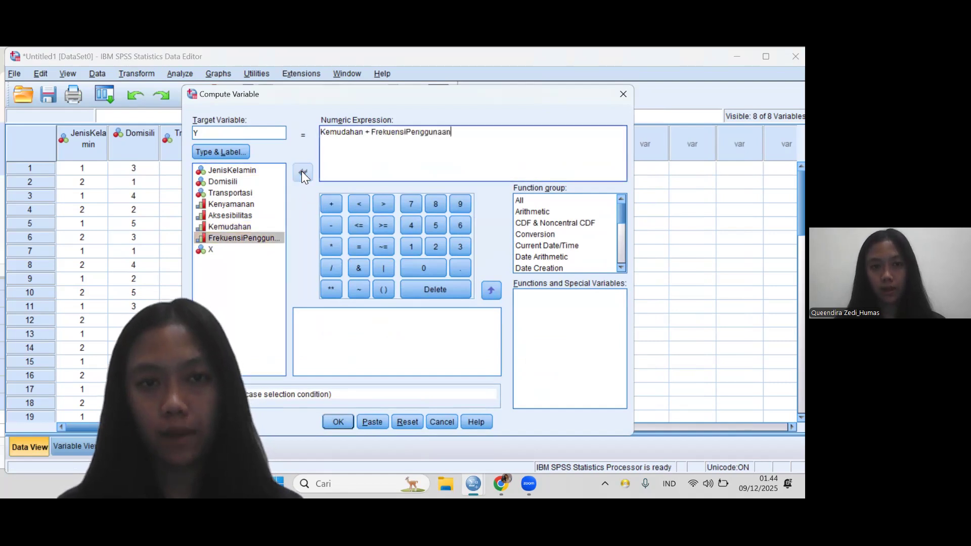
click(337, 422)
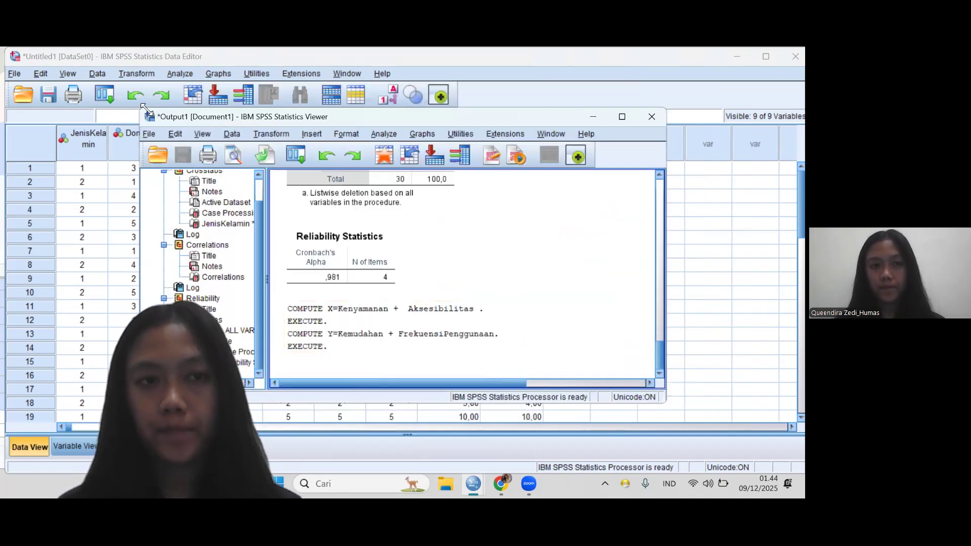
click(596, 117)
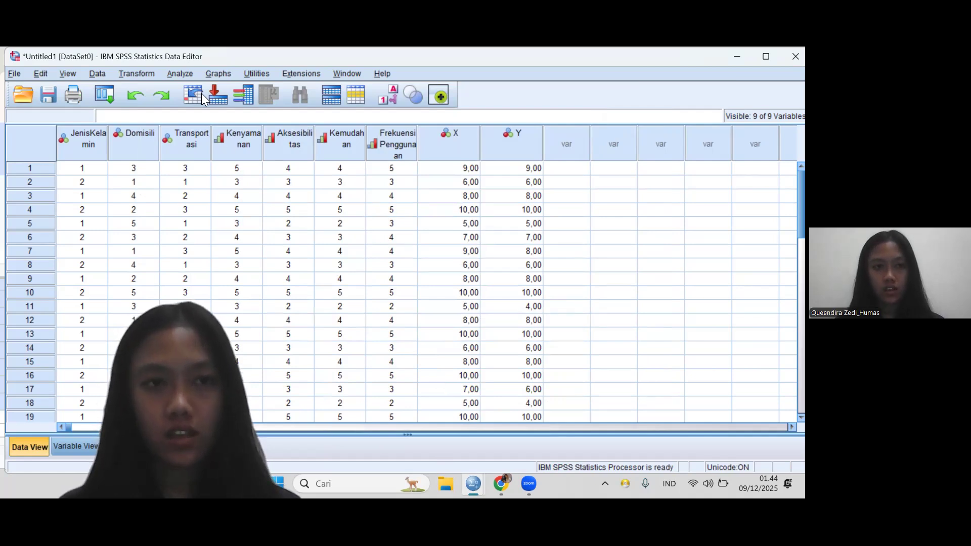
Step: Run a linear regression with X as the dependent variable and Y as the independent variable
click(185, 73)
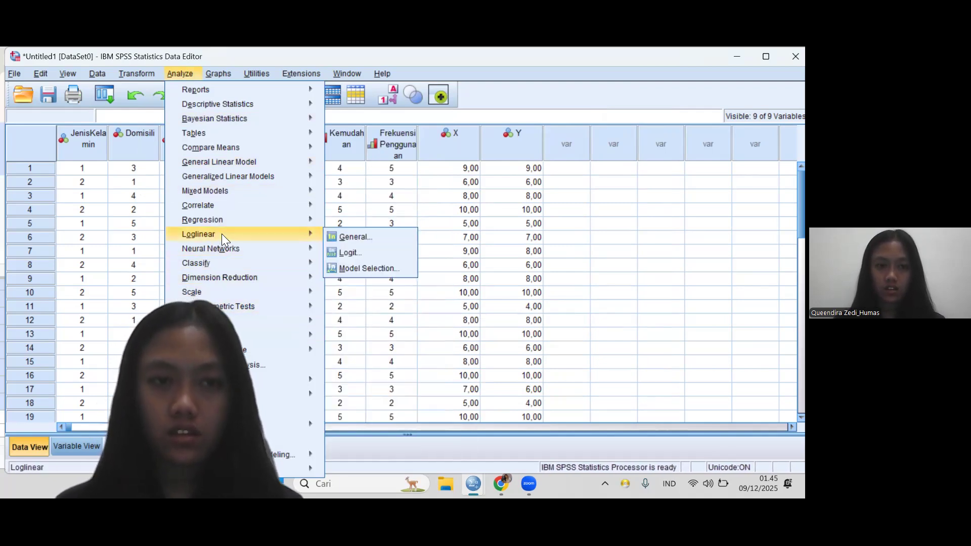
mouse_move(222, 220)
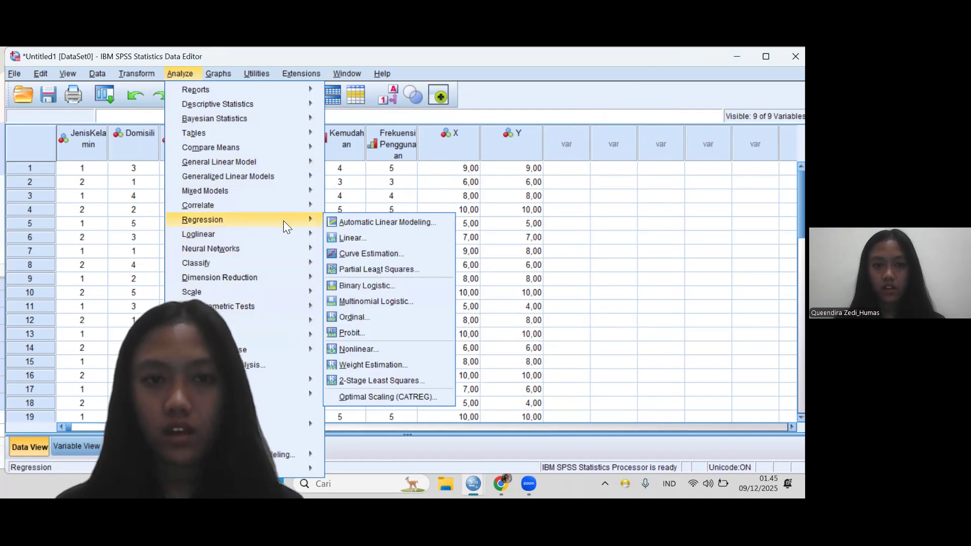
click(345, 238)
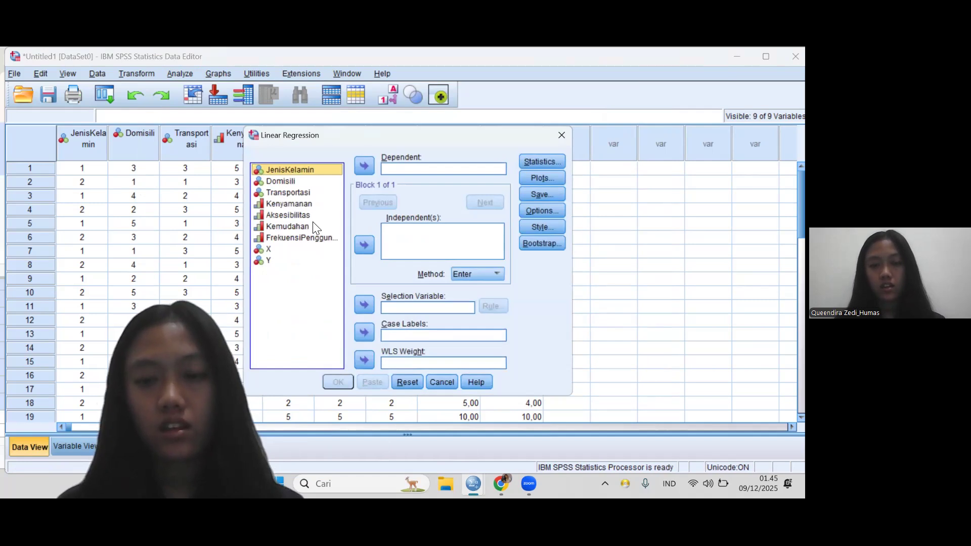
click(407, 172)
click(269, 250)
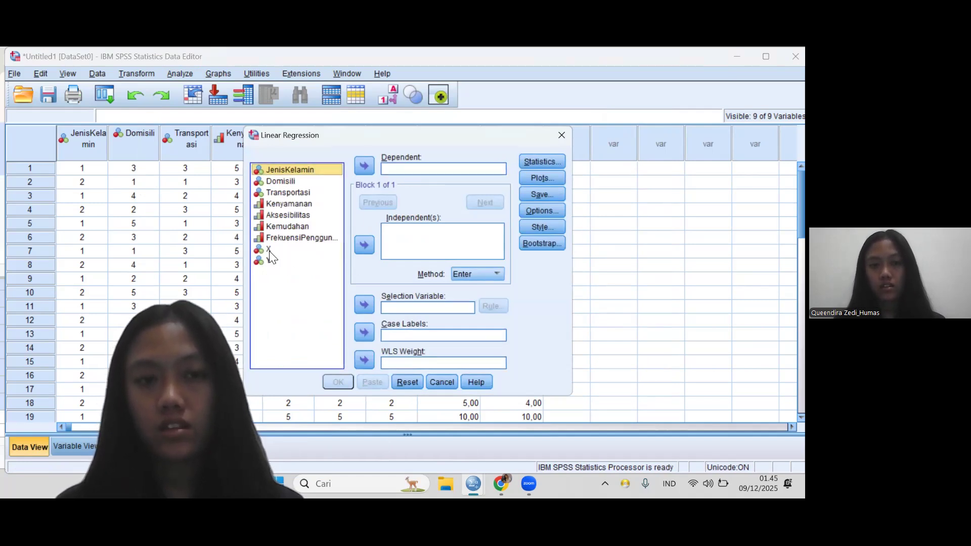
click(363, 167)
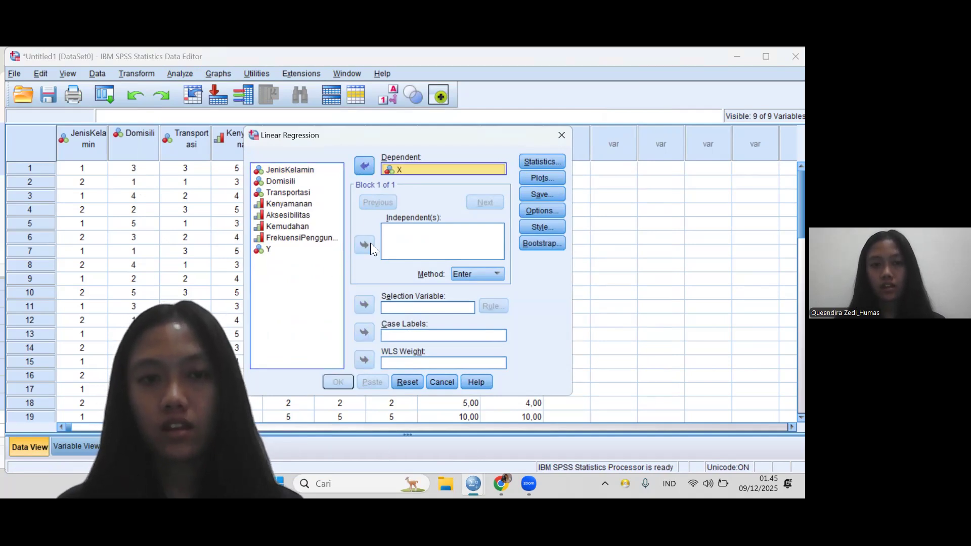
click(269, 249)
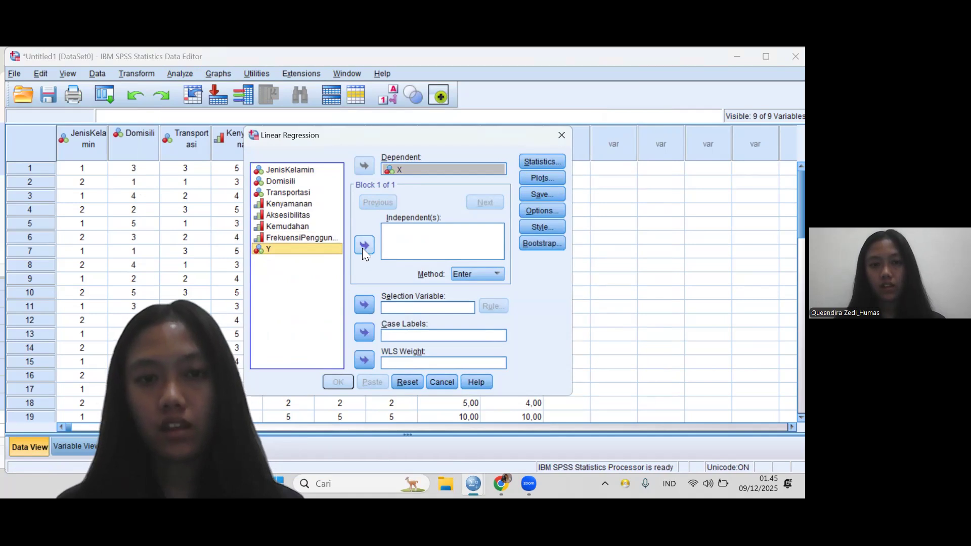
click(362, 248)
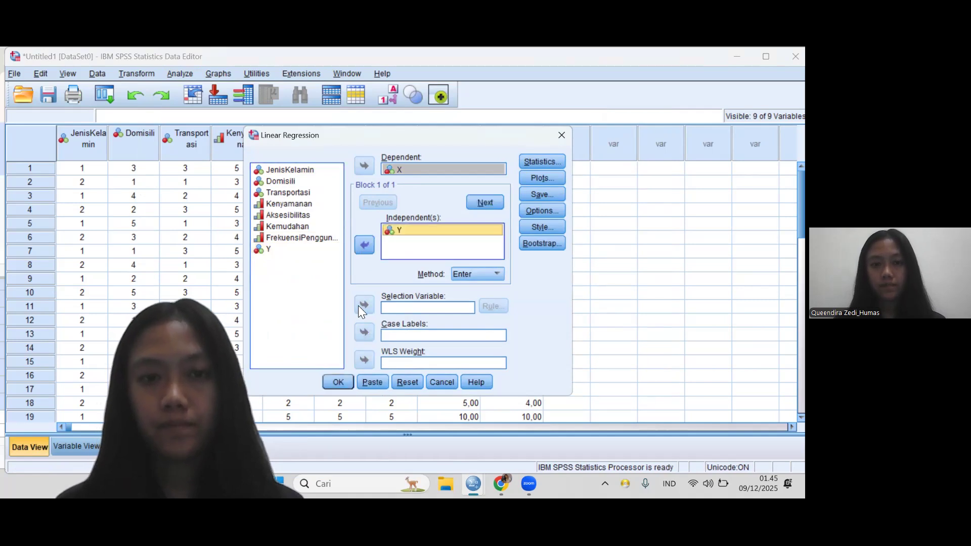
click(344, 381)
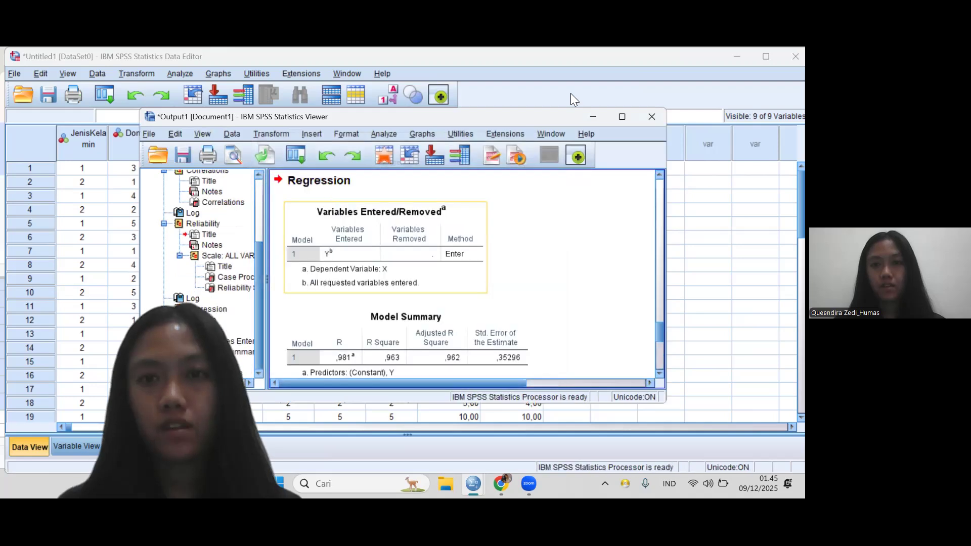
Step: Maximize the output viewer and examine the regression tables together with the earlier crosstab and correlation output
click(621, 118)
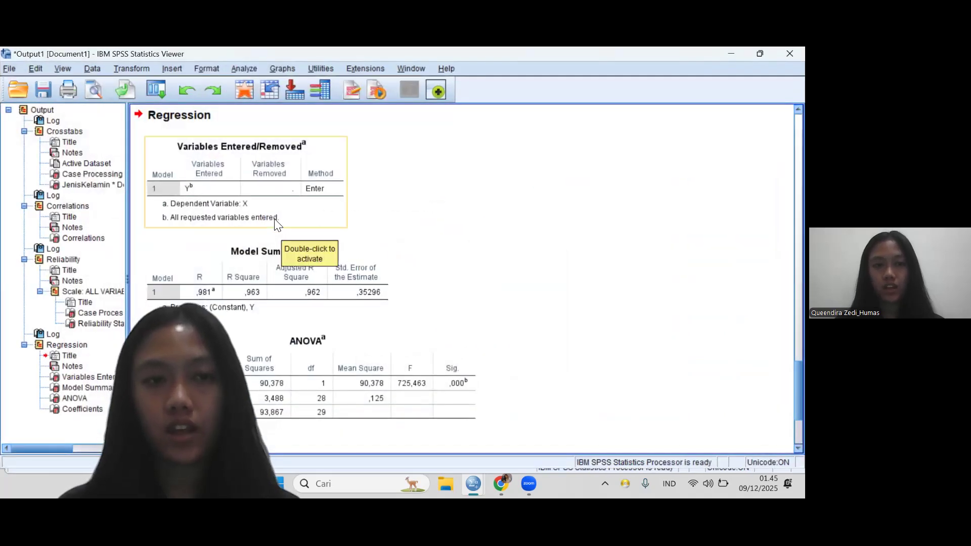
scroll(277, 223, up, 2)
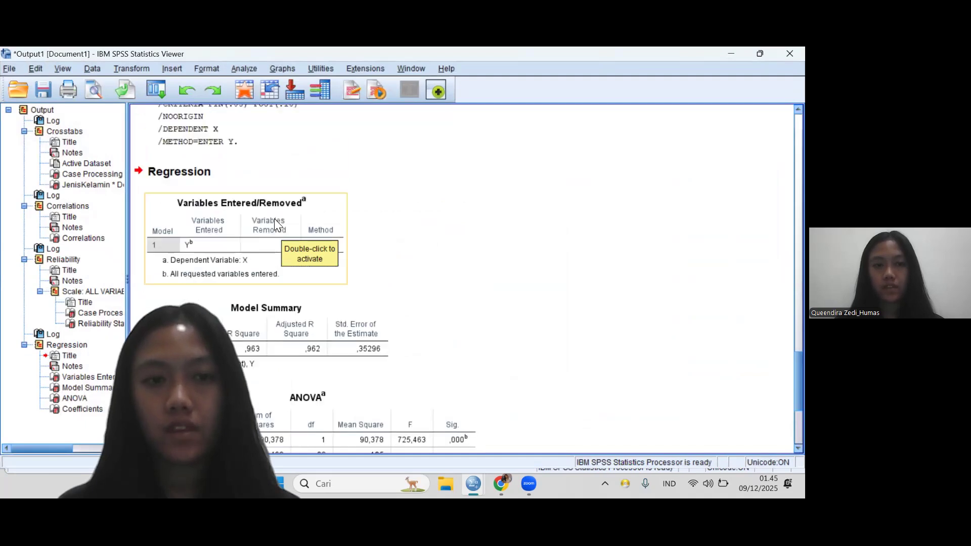
scroll(275, 219, down, 6)
scroll(275, 219, up, 10)
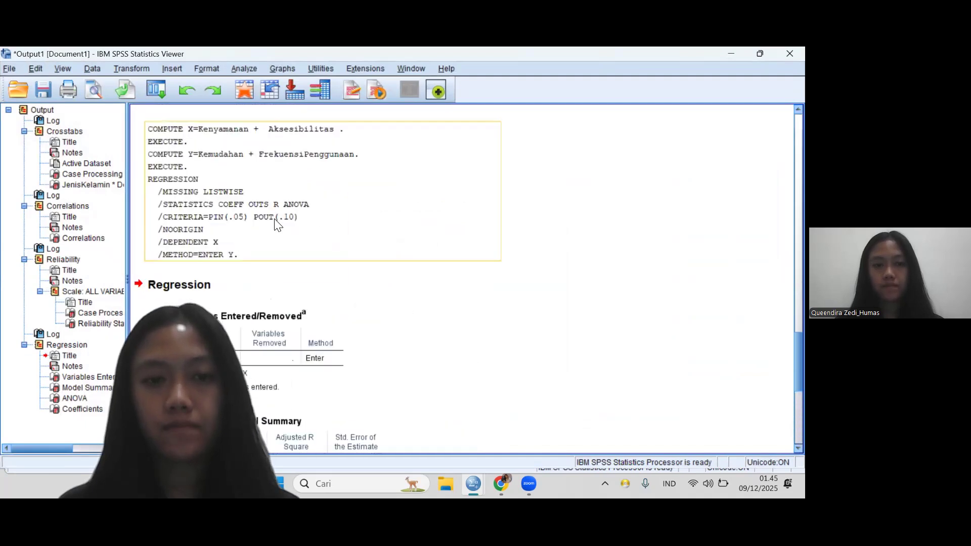
scroll(275, 220, down, 10)
scroll(277, 226, down, 1)
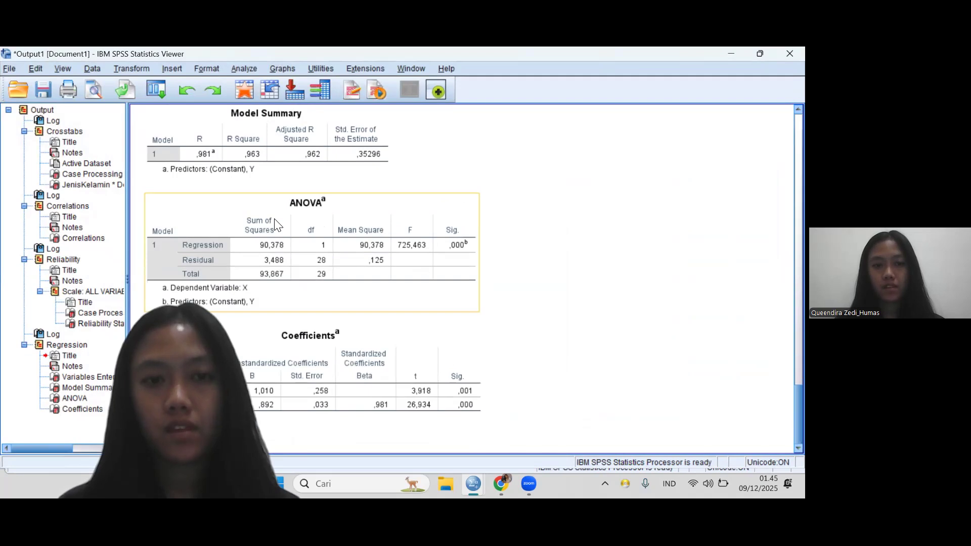
scroll(378, 335, up, 15)
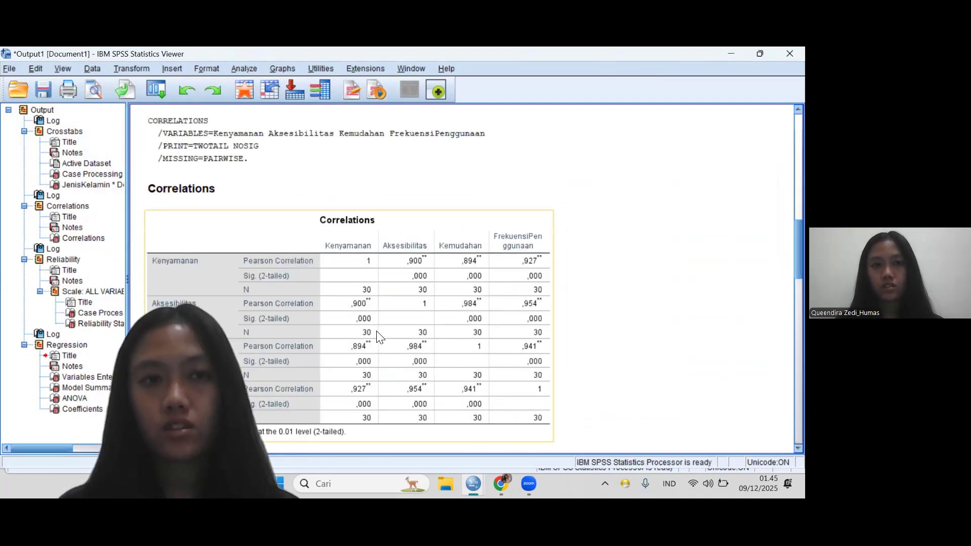
scroll(378, 335, up, 10)
scroll(377, 333, down, 5)
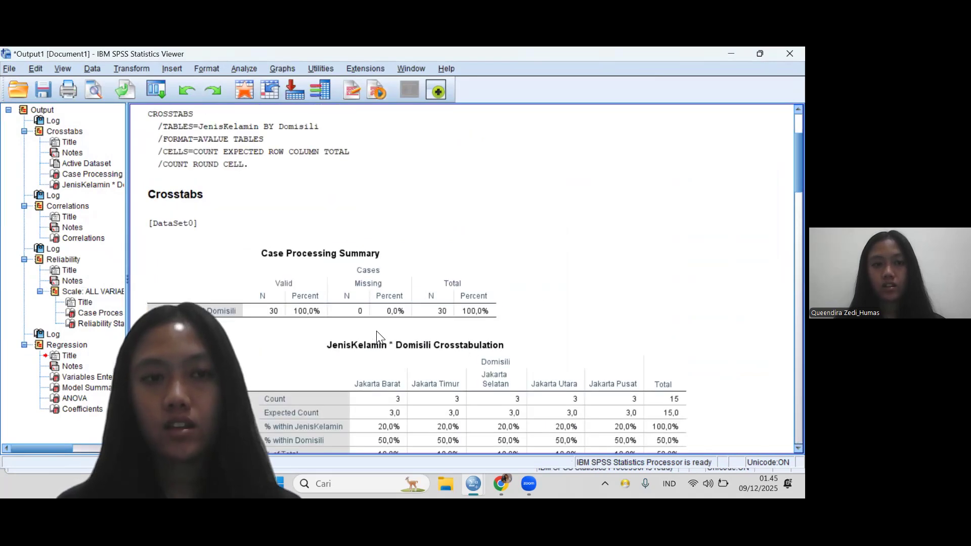
scroll(376, 332, down, 15)
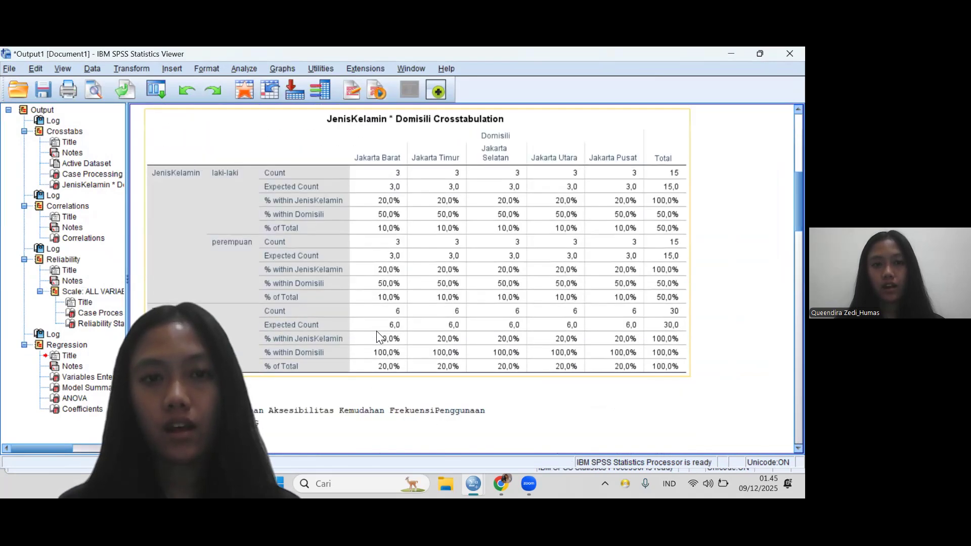
scroll(380, 338, down, 20)
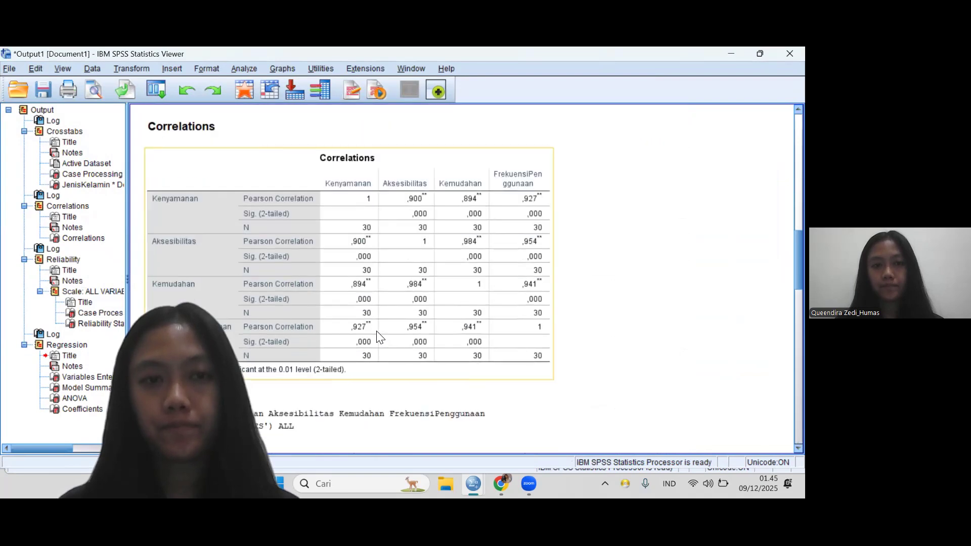
scroll(380, 338, down, 15)
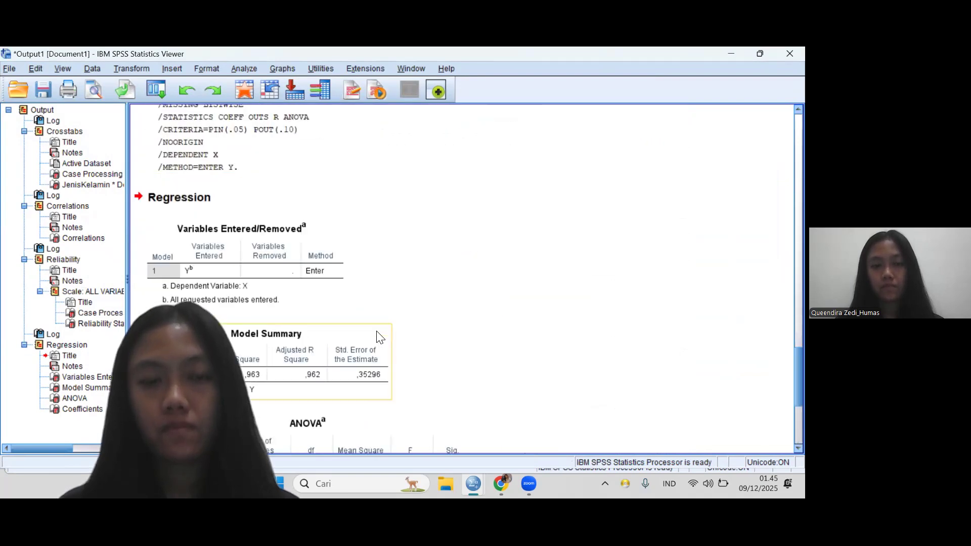